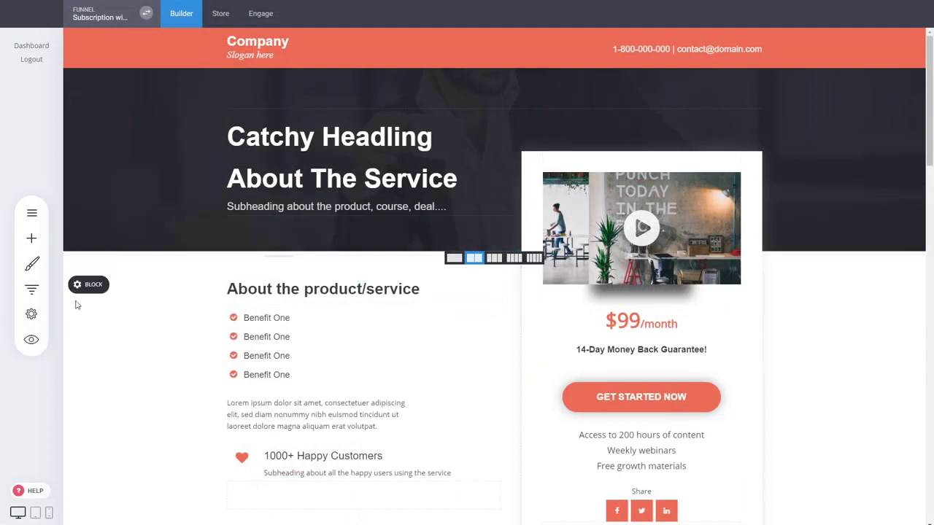
Review the steps of the existing subscription funnel and look over its landing page
{"action": "left_click", "coordinate": [32, 291]}
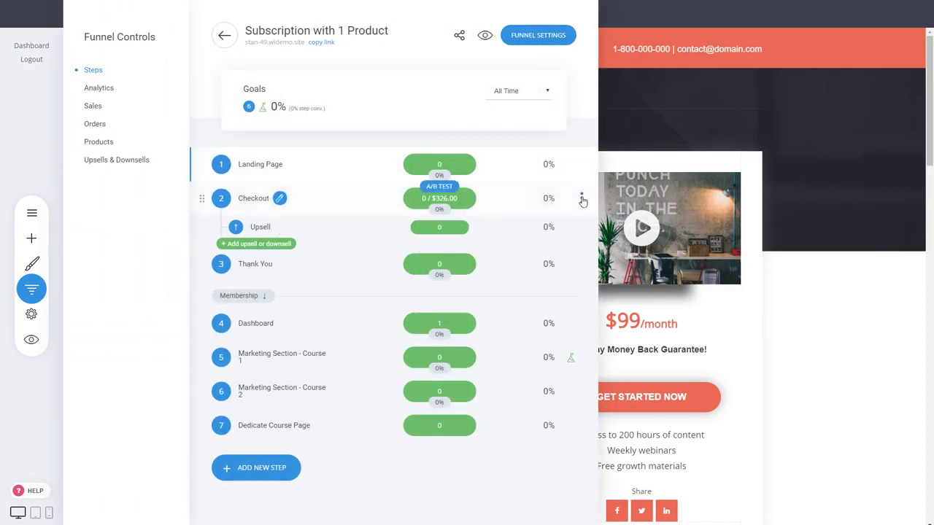
{"action": "left_click", "coordinate": [645, 188]}
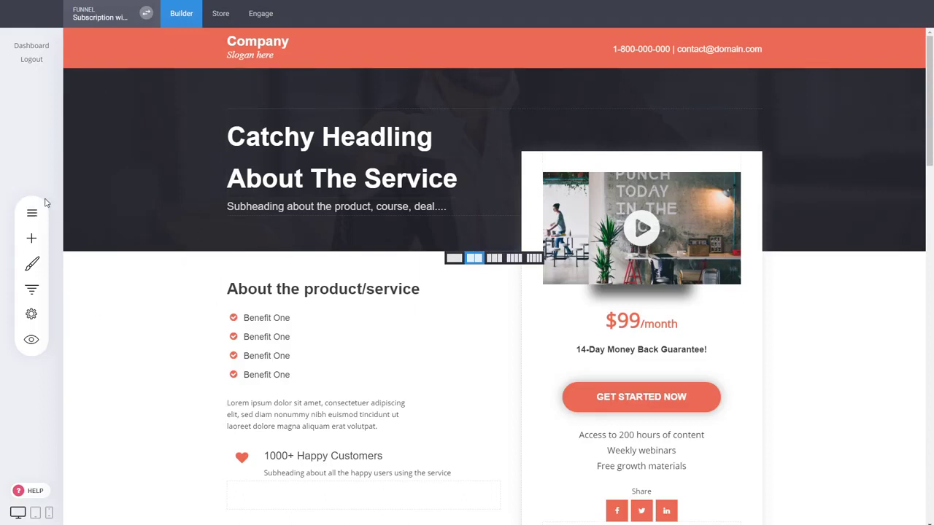
{"action": "scroll", "coordinate": [358, 419], "scroll_direction": "down", "scroll_amount": 3}
{"action": "scroll", "coordinate": [412, 358], "scroll_direction": "up", "scroll_amount": 1}
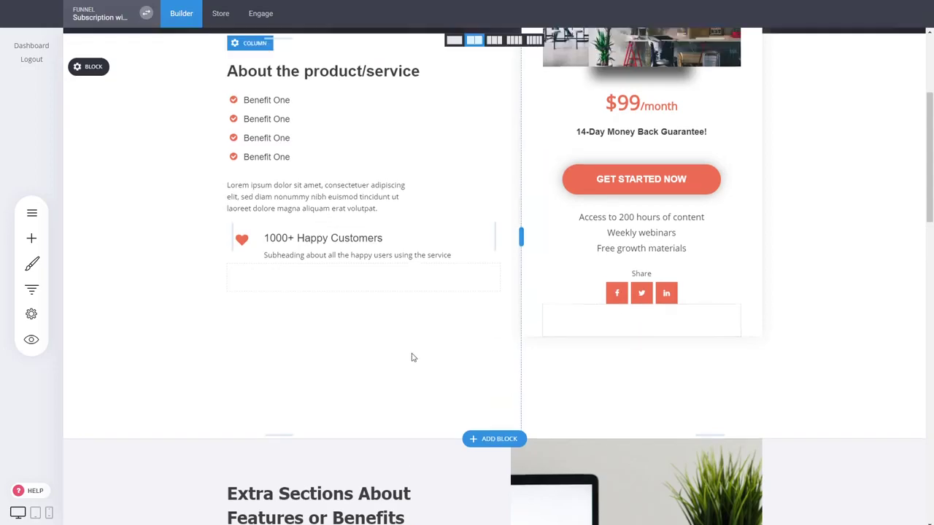
{"action": "scroll", "coordinate": [412, 358], "scroll_direction": "up", "scroll_amount": 3}
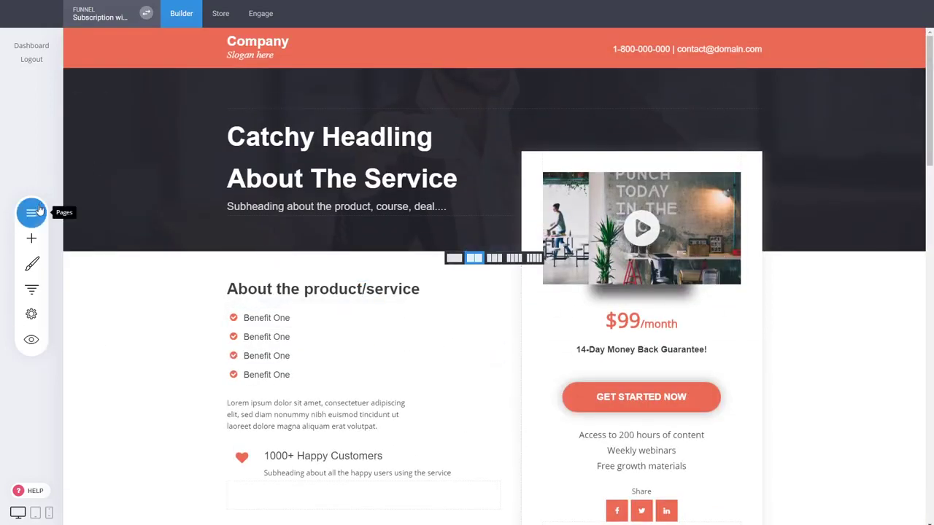
Create a funnel from the Course Funnel template and name it "Membership with Multi Products"
{"action": "left_click", "coordinate": [129, 24]}
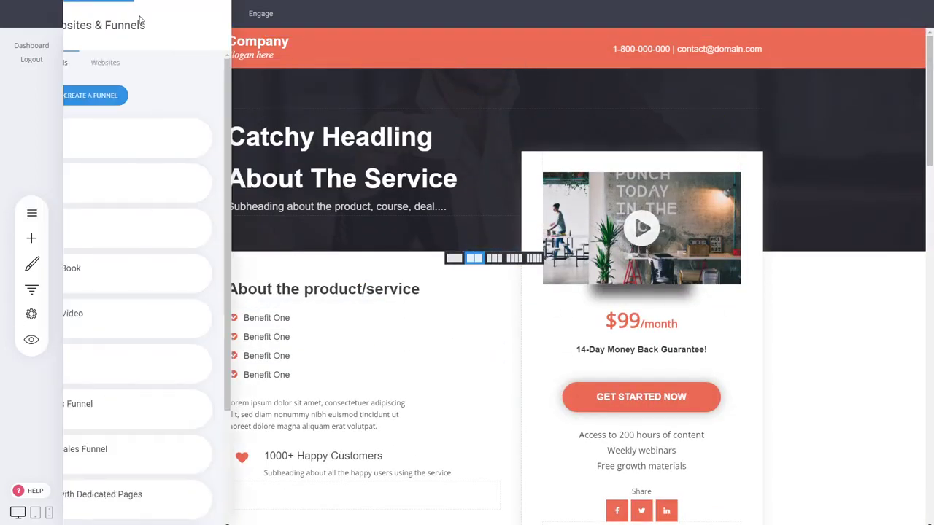
{"action": "left_click", "coordinate": [230, 97]}
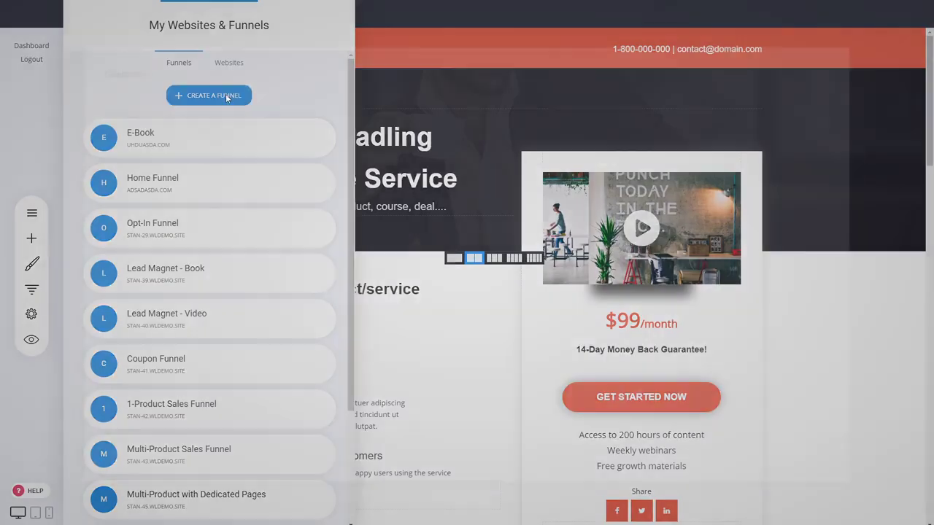
{"action": "scroll", "coordinate": [195, 222], "scroll_direction": "down", "scroll_amount": 3}
{"action": "scroll", "coordinate": [625, 294], "scroll_direction": "down", "scroll_amount": 2}
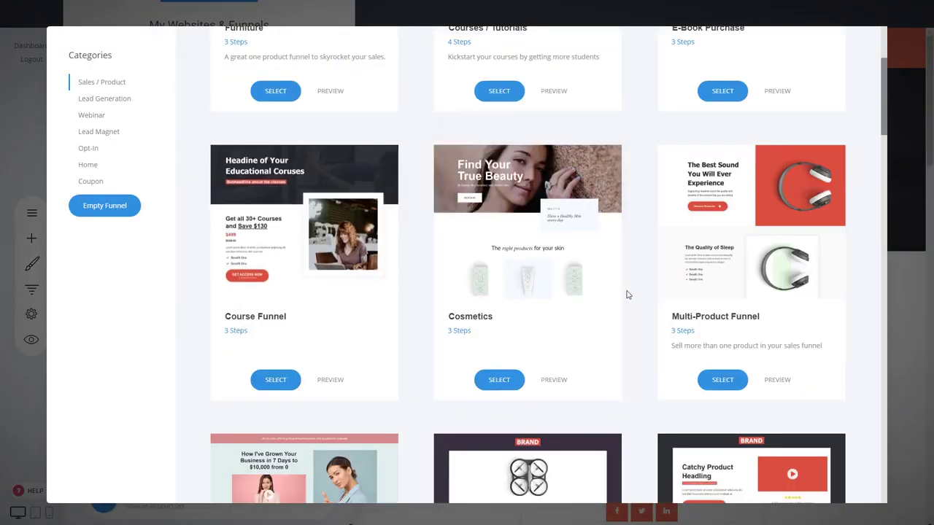
{"action": "scroll", "coordinate": [446, 308], "scroll_direction": "up", "scroll_amount": 7}
{"action": "scroll", "coordinate": [428, 300], "scroll_direction": "down", "scroll_amount": 6}
{"action": "scroll", "coordinate": [428, 300], "scroll_direction": "down", "scroll_amount": 1}
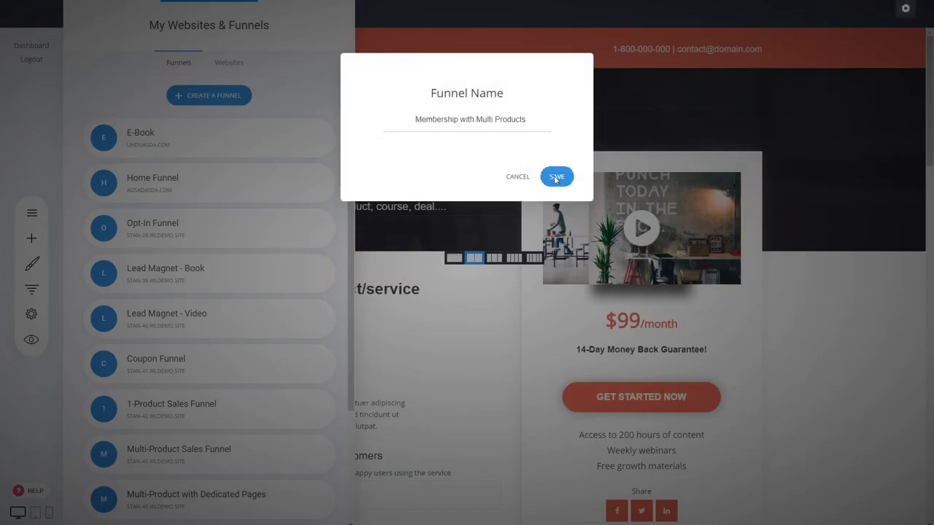
{"action": "left_click", "coordinate": [556, 177]}
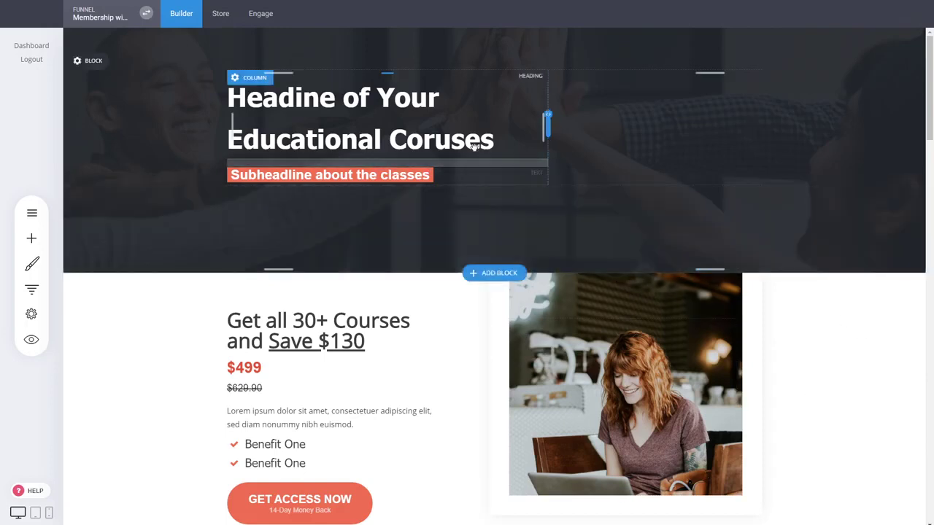
Reduce the spacing above the hero heading and below the subheadline, and save the product page
{"action": "left_click_drag", "start_coordinate": [413, 72], "coordinate": [413, 57]}
{"action": "left_click_drag", "start_coordinate": [384, 196], "coordinate": [384, 190]}
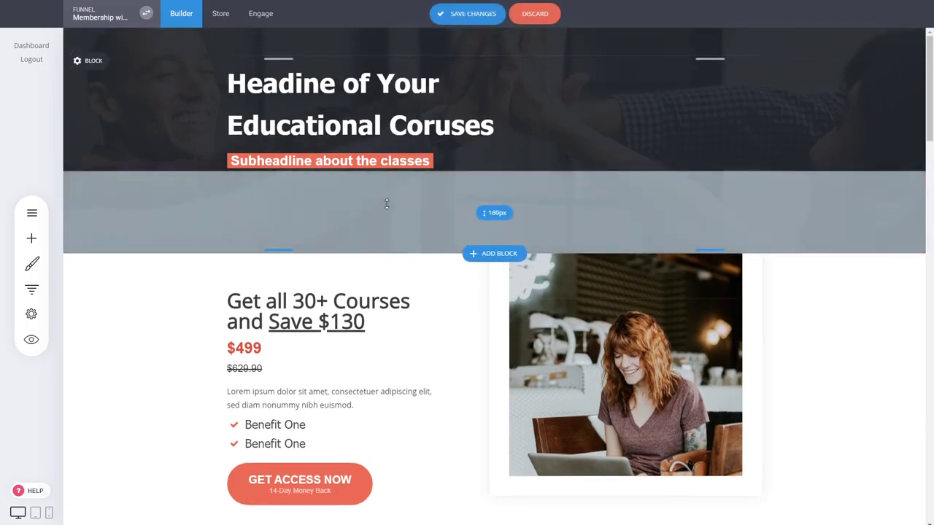
{"action": "left_click", "coordinate": [474, 14]}
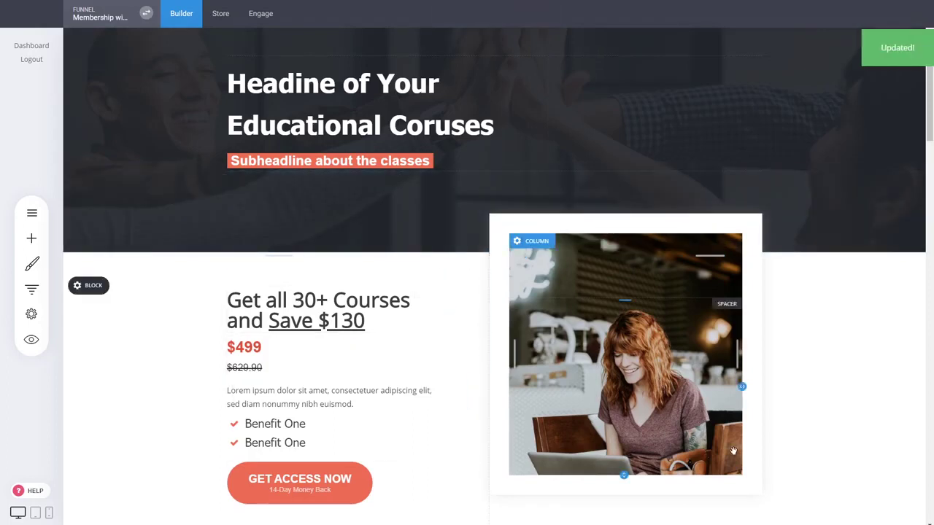
Examine the all-courses bundle offer and the individual course cards on the product page
{"action": "scroll", "coordinate": [788, 384], "scroll_direction": "down", "scroll_amount": 2}
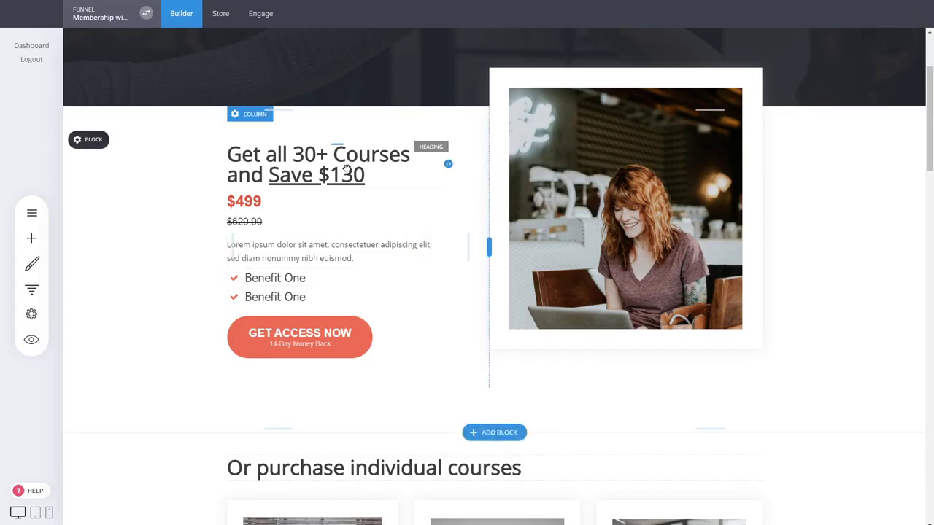
{"action": "scroll", "coordinate": [347, 169], "scroll_direction": "down", "scroll_amount": 3}
{"action": "scroll", "coordinate": [847, 291], "scroll_direction": "up", "scroll_amount": 3}
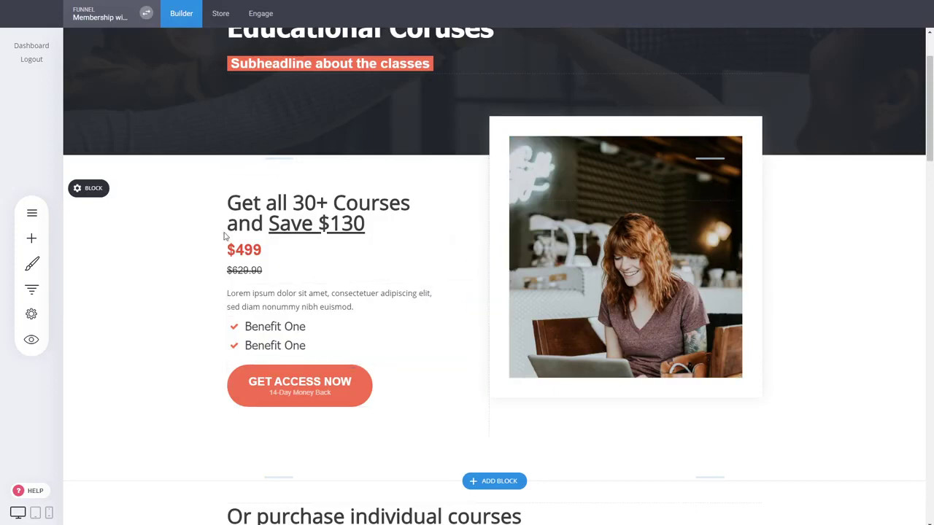
{"action": "mouse_move", "coordinate": [117, 188]}
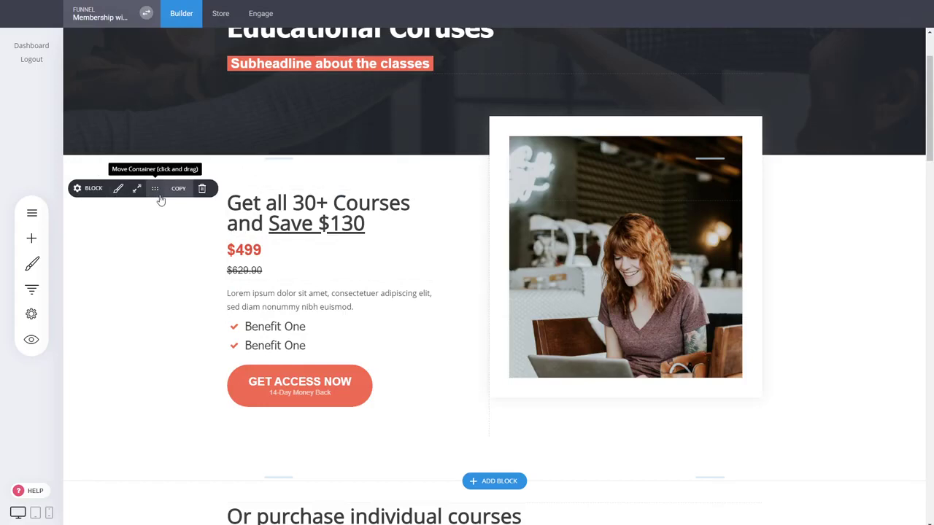
{"action": "scroll", "coordinate": [160, 205], "scroll_direction": "down", "scroll_amount": 3}
{"action": "scroll", "coordinate": [292, 233], "scroll_direction": "up", "scroll_amount": 3}
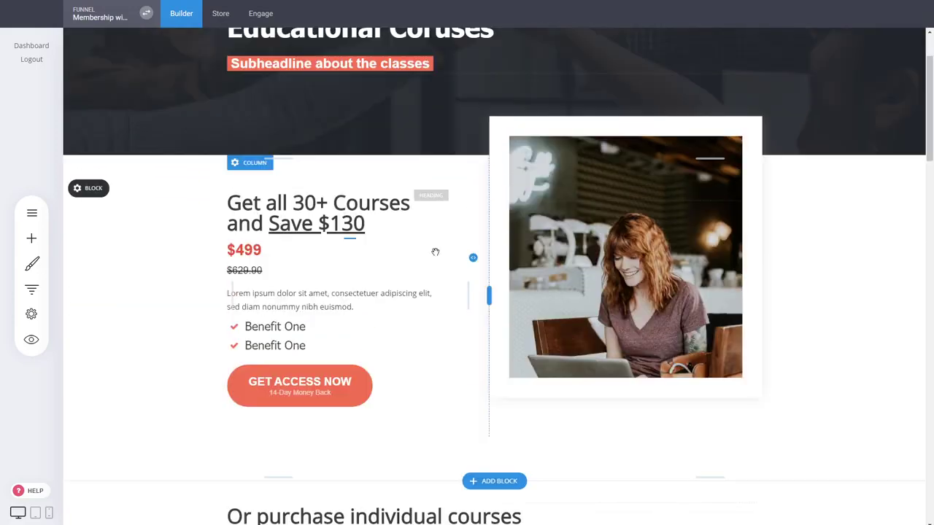
{"action": "scroll", "coordinate": [791, 222], "scroll_direction": "down", "scroll_amount": 6}
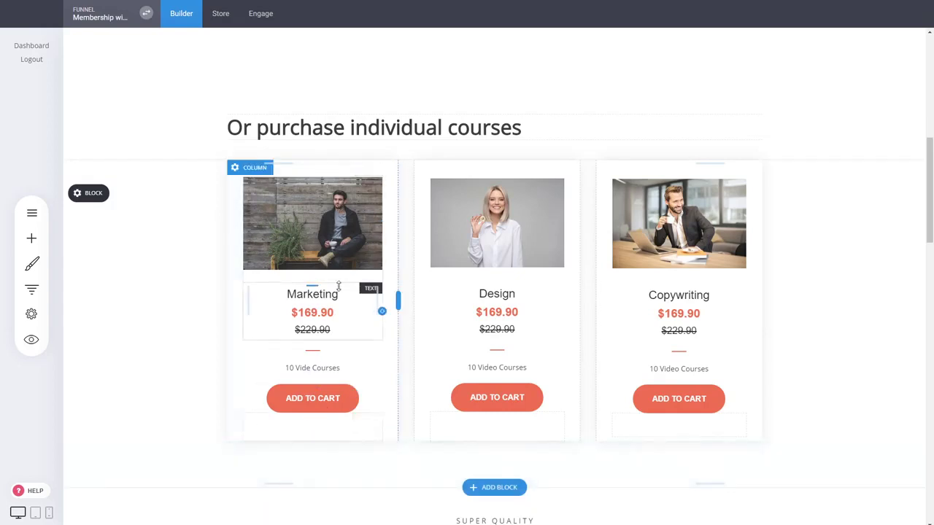
Change the description of the Design course card to "1 Video" and save the page
{"action": "triple_click", "coordinate": [524, 369]}
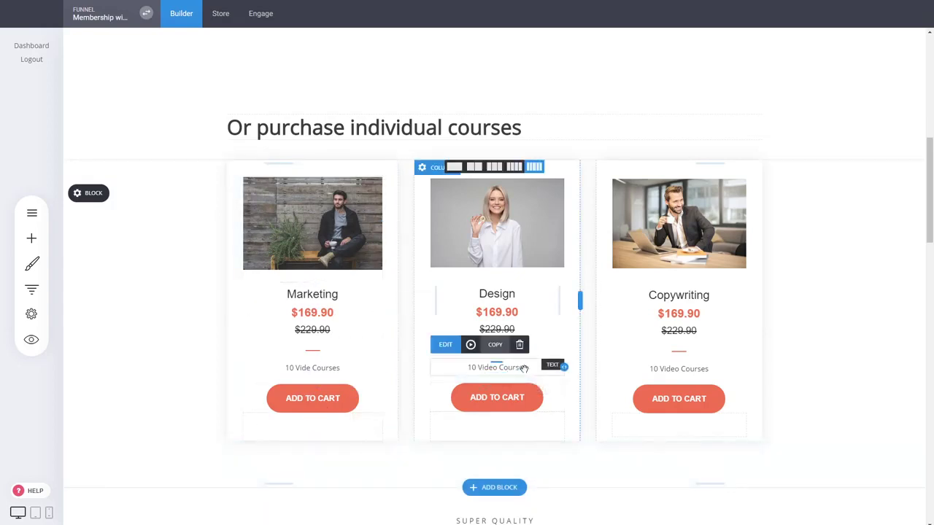
{"action": "type", "text": "1 Video"}
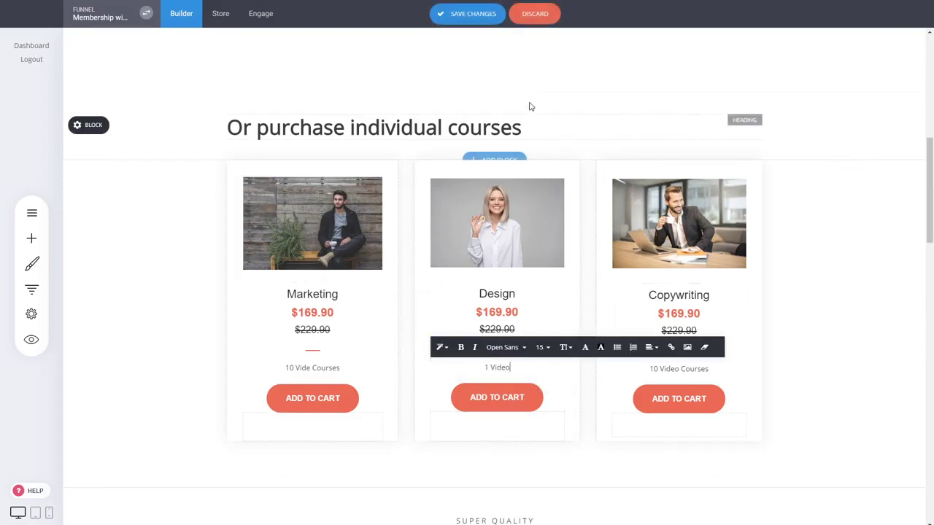
{"action": "left_click", "coordinate": [486, 16]}
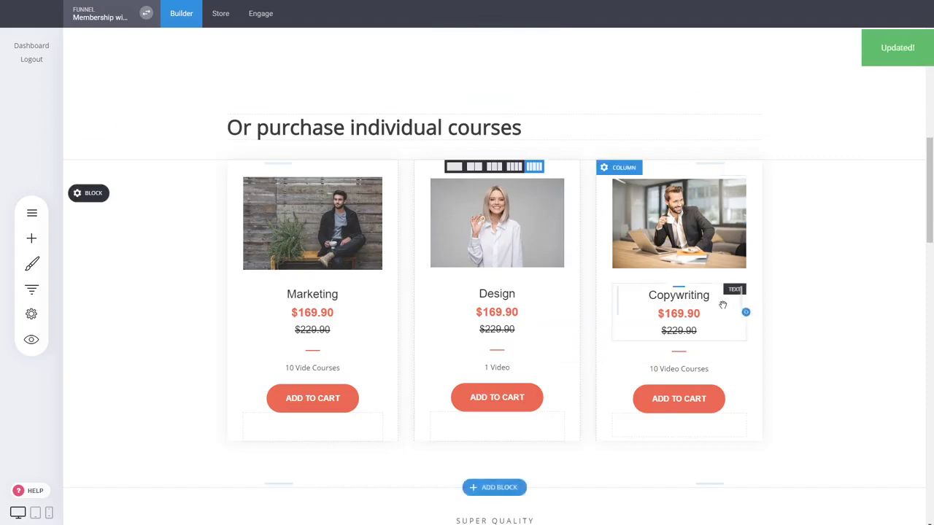
Correct the description of the Marketing course card to "10 Video Courses" and save the page
{"action": "scroll", "coordinate": [817, 265], "scroll_direction": "down", "scroll_amount": 2}
{"action": "scroll", "coordinate": [817, 265], "scroll_direction": "up", "scroll_amount": 5}
{"action": "scroll", "coordinate": [818, 265], "scroll_direction": "down", "scroll_amount": 4}
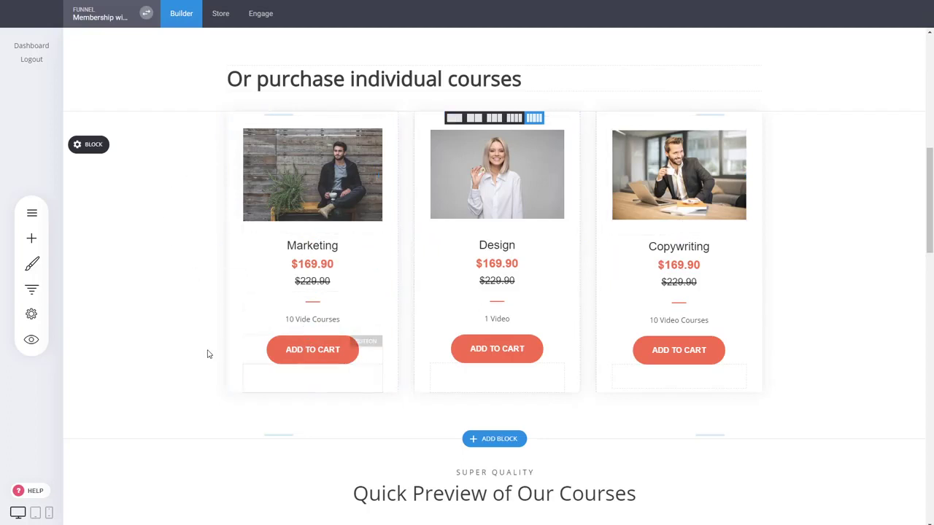
{"action": "left_click", "coordinate": [308, 321]}
{"action": "left_click", "coordinate": [312, 321]}
{"action": "type", "text": "o"}
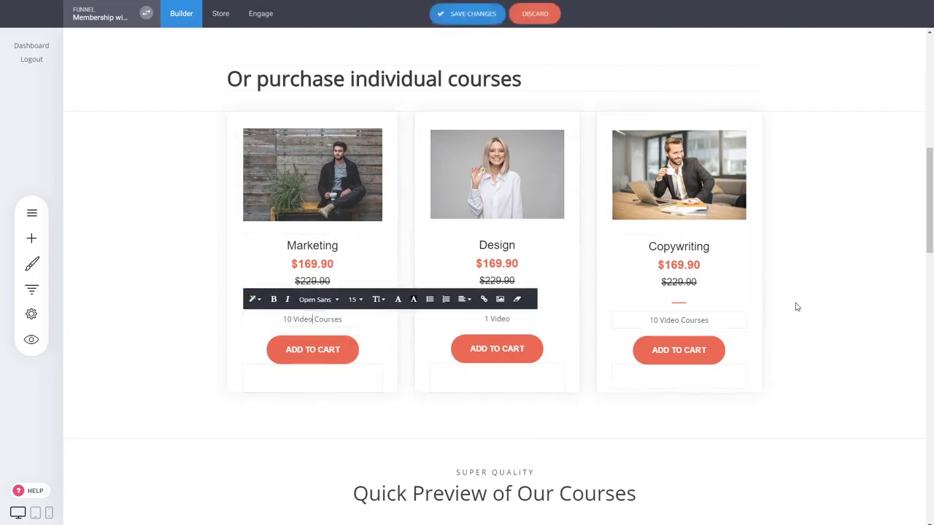
{"action": "left_click", "coordinate": [823, 278]}
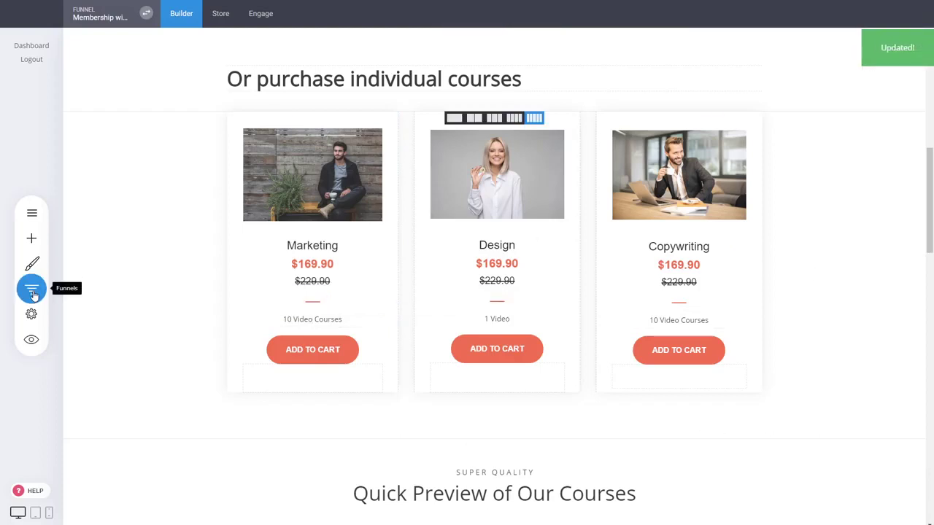
Add a section label named "Markerting Videos" after the funnel's Thank You step
{"action": "left_click", "coordinate": [33, 291]}
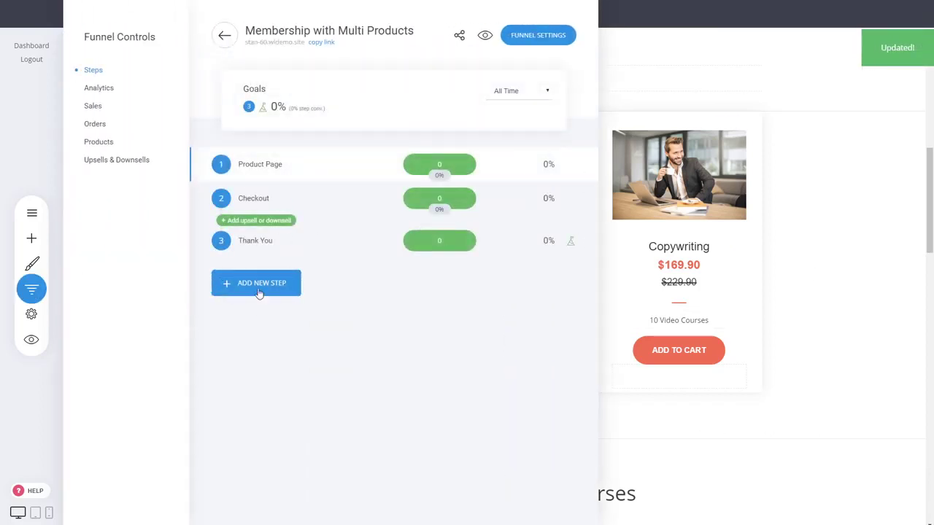
{"action": "left_click", "coordinate": [259, 292]}
{"action": "left_click", "coordinate": [521, 284]}
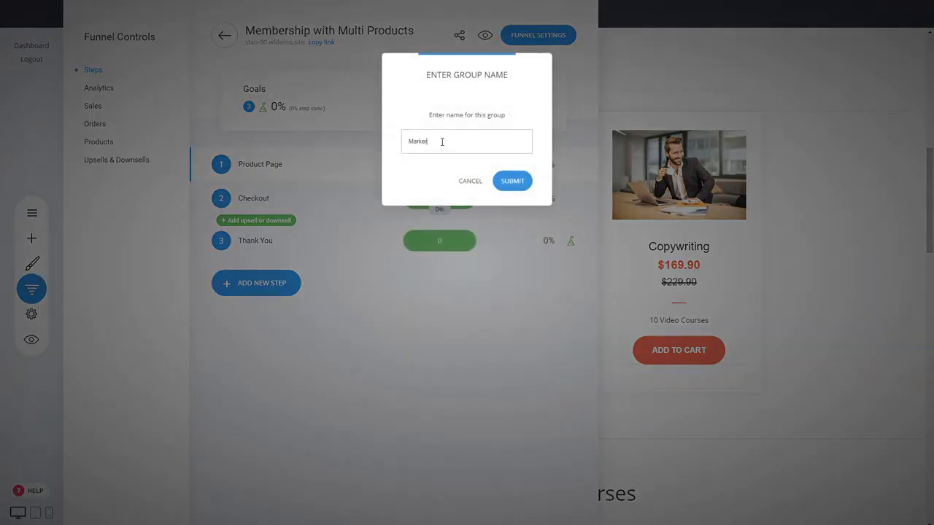
{"action": "left_click", "coordinate": [515, 182]}
Add a page named "Marketing Course 1" to the funnel using the first Membership / Course template, with public access
{"action": "left_click", "coordinate": [285, 315]}
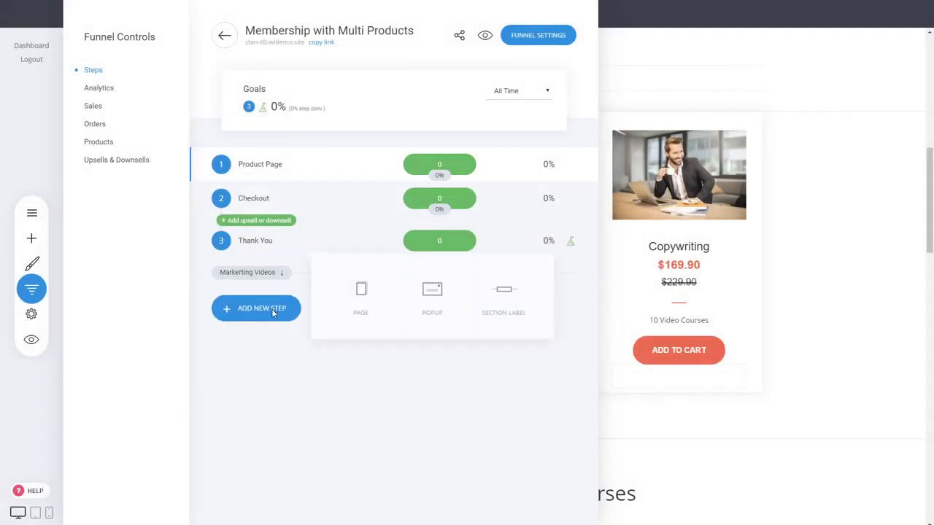
{"action": "left_click", "coordinate": [359, 299]}
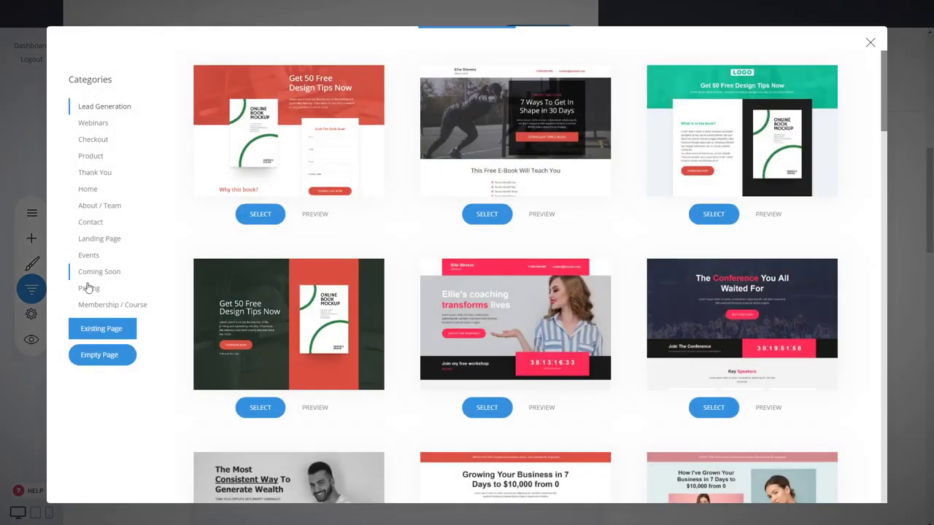
{"action": "left_click", "coordinate": [94, 304]}
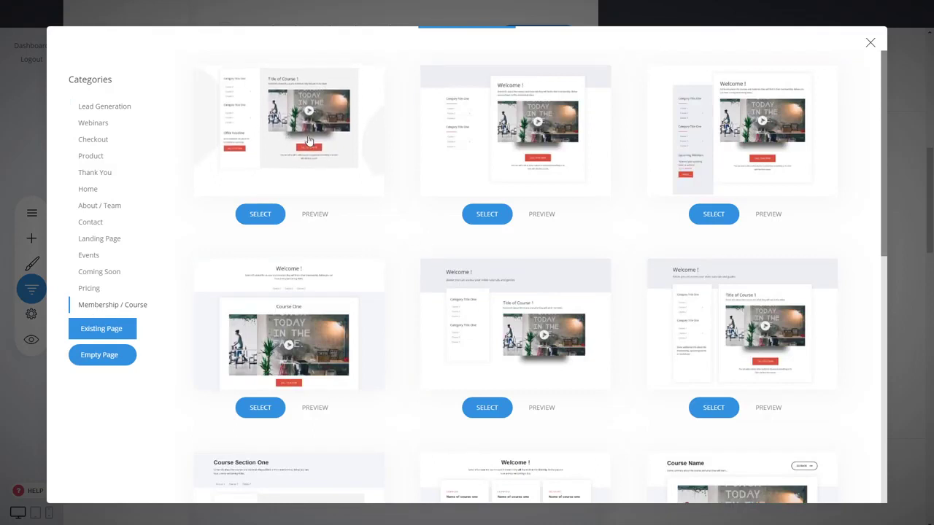
{"action": "left_click", "coordinate": [260, 214]}
{"action": "left_click", "coordinate": [424, 159]}
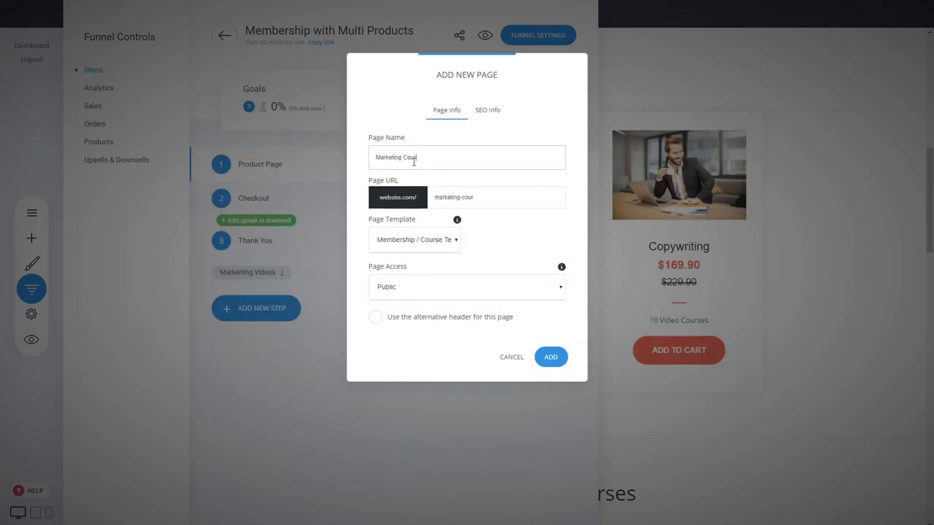
{"action": "left_click", "coordinate": [549, 358]}
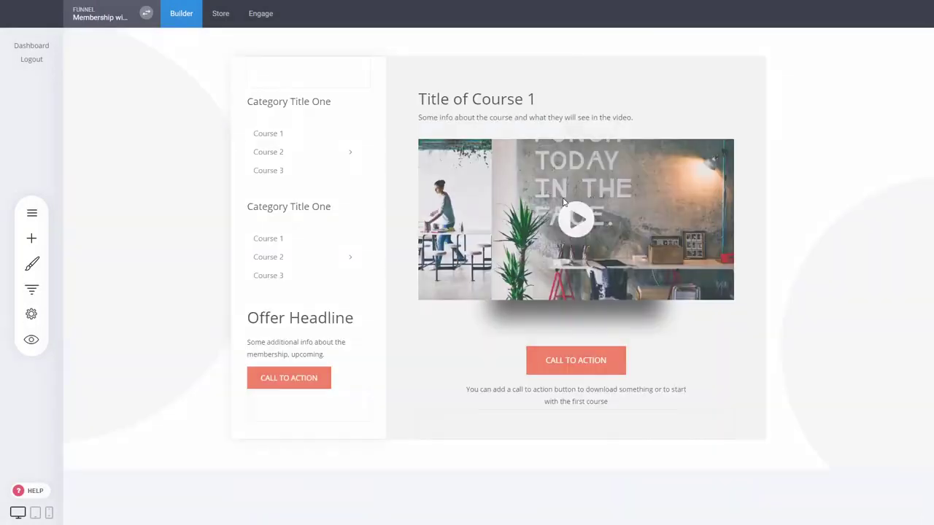
Delete the second category heading and its course menu from the course page's sidebar, and save the page
{"action": "left_click", "coordinate": [291, 208]}
{"action": "left_click", "coordinate": [336, 178]}
{"action": "left_click", "coordinate": [523, 234]}
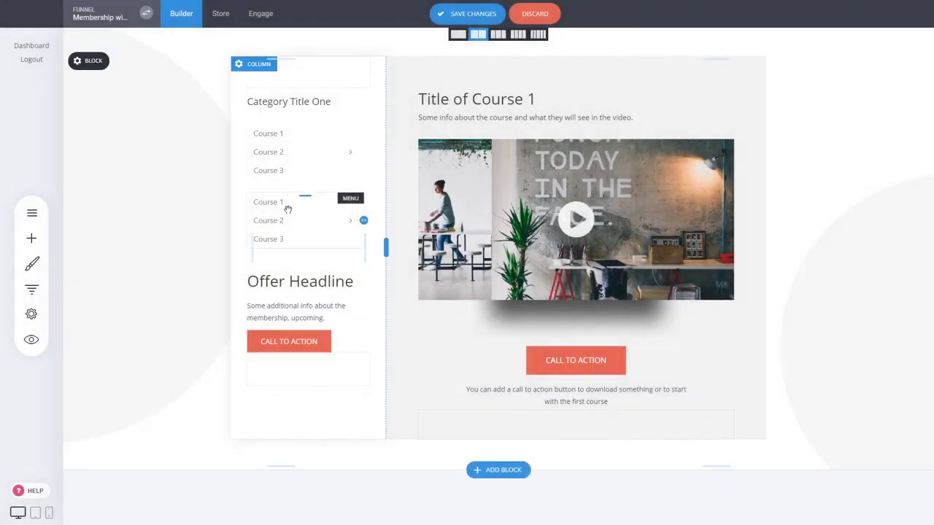
{"action": "left_click", "coordinate": [288, 202]}
{"action": "left_click", "coordinate": [392, 177]}
{"action": "left_click", "coordinate": [497, 231]}
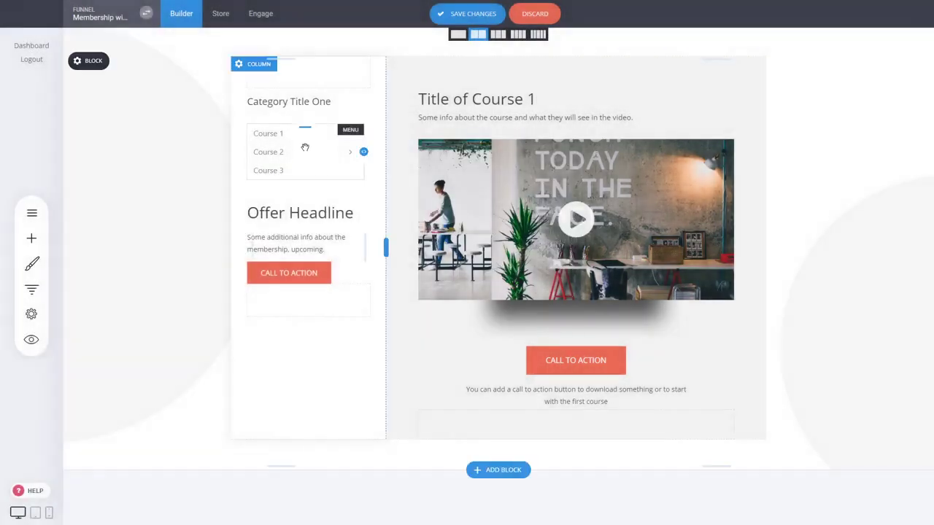
{"action": "left_click", "coordinate": [302, 155]}
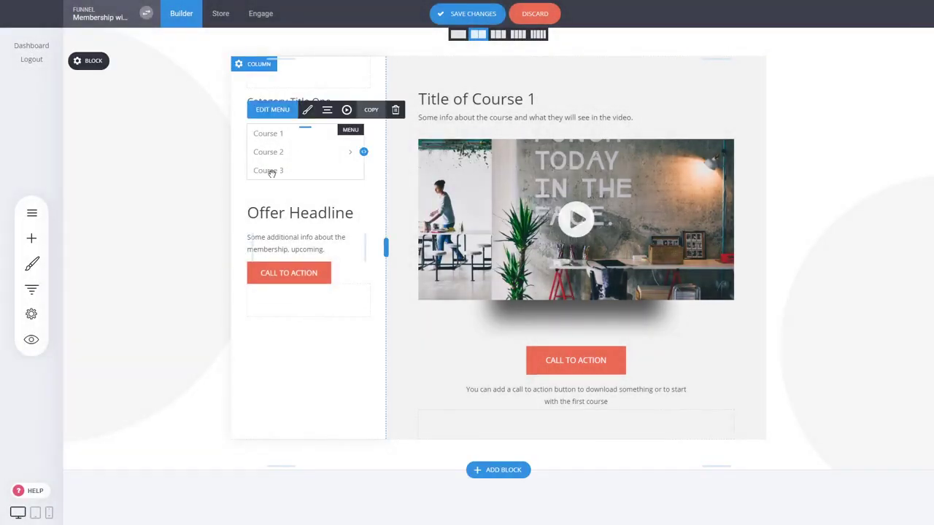
{"action": "left_click", "coordinate": [453, 22]}
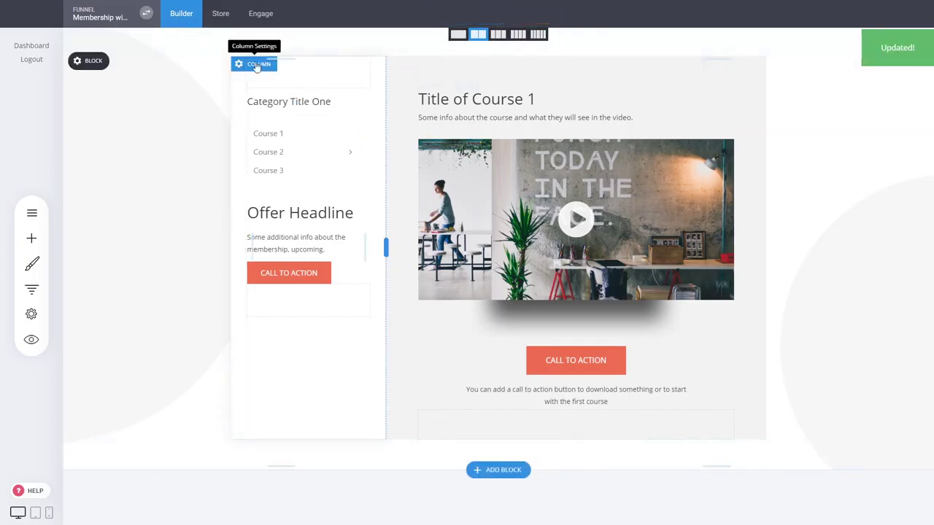
Make the course page's sidebar a global column, saving its current content under the name "Marketing Navigation"
{"action": "left_click", "coordinate": [257, 66]}
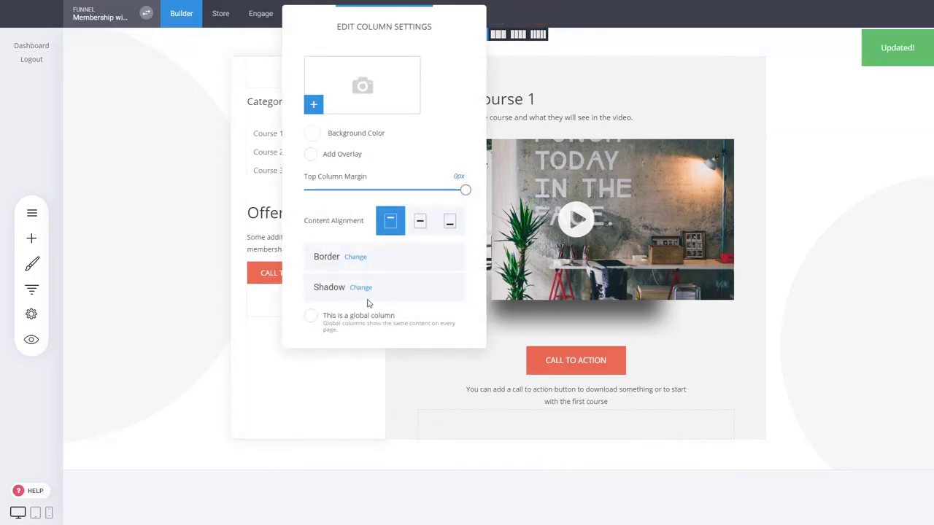
{"action": "left_click", "coordinate": [313, 316]}
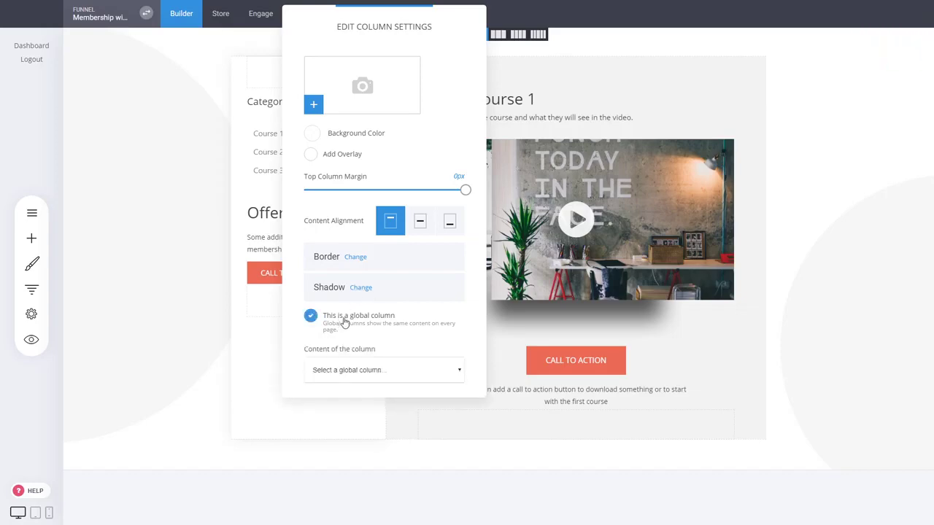
{"action": "left_click", "coordinate": [345, 391]}
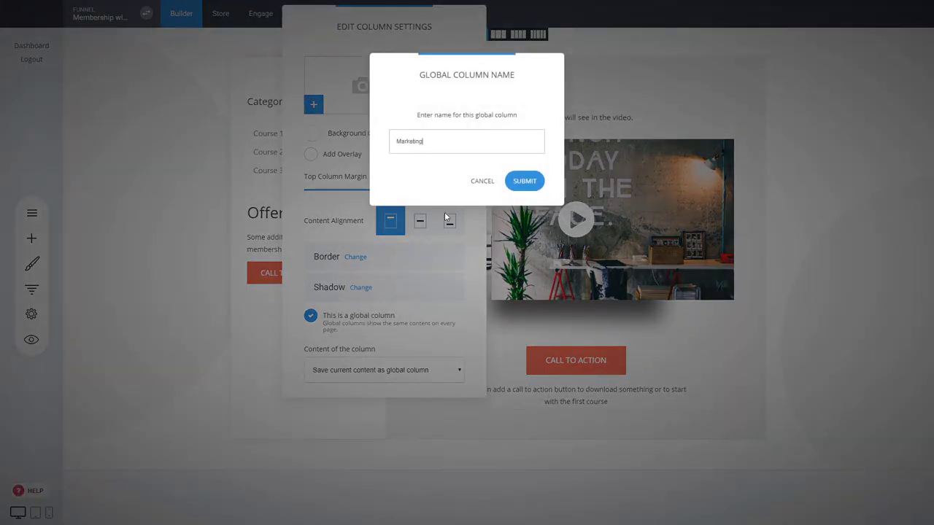
{"action": "type", "text": "Marketing Navigation"}
{"action": "left_click", "coordinate": [523, 181]}
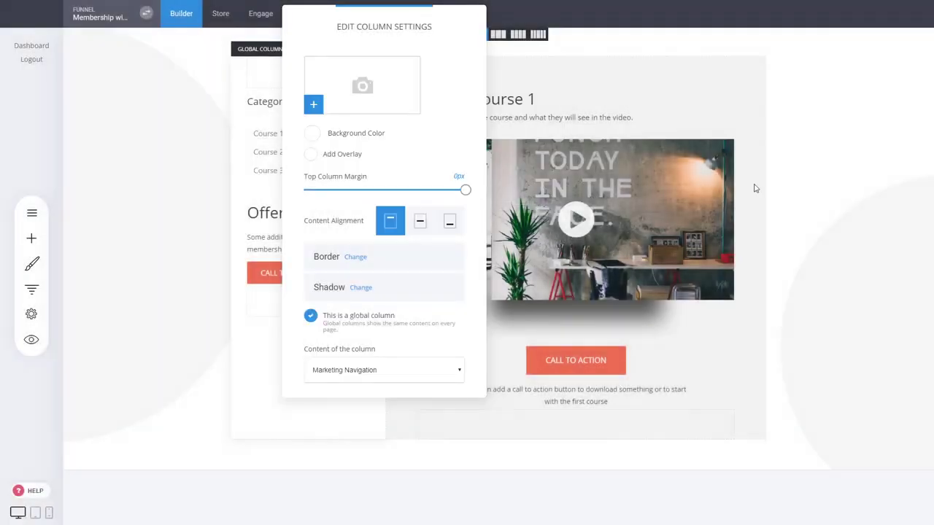
{"action": "left_click", "coordinate": [755, 189]}
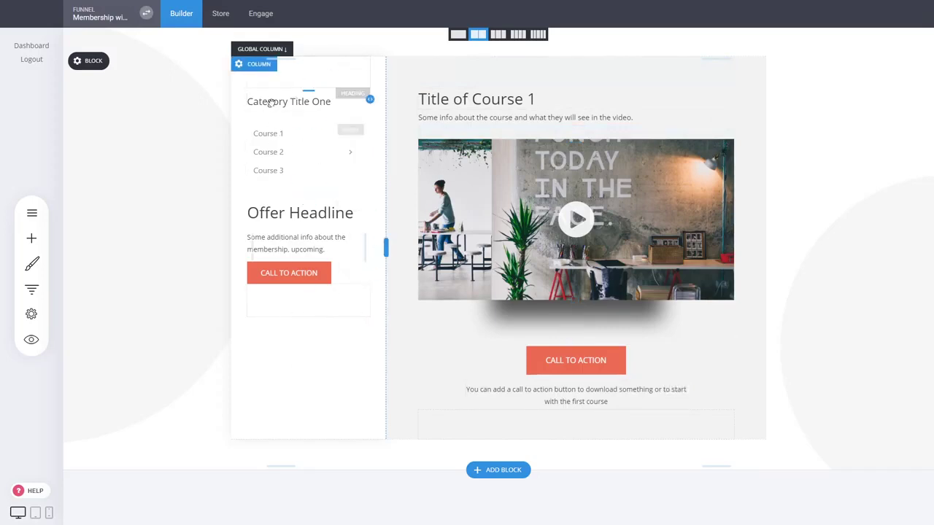
Duplicate the Marketing Course 1 step in the funnel
{"action": "left_click", "coordinate": [31, 289]}
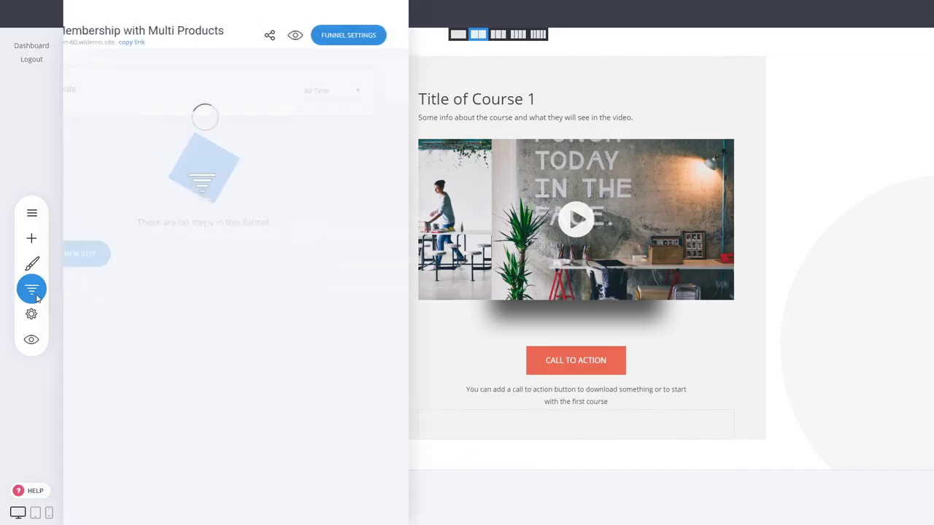
{"action": "left_click", "coordinate": [581, 300]}
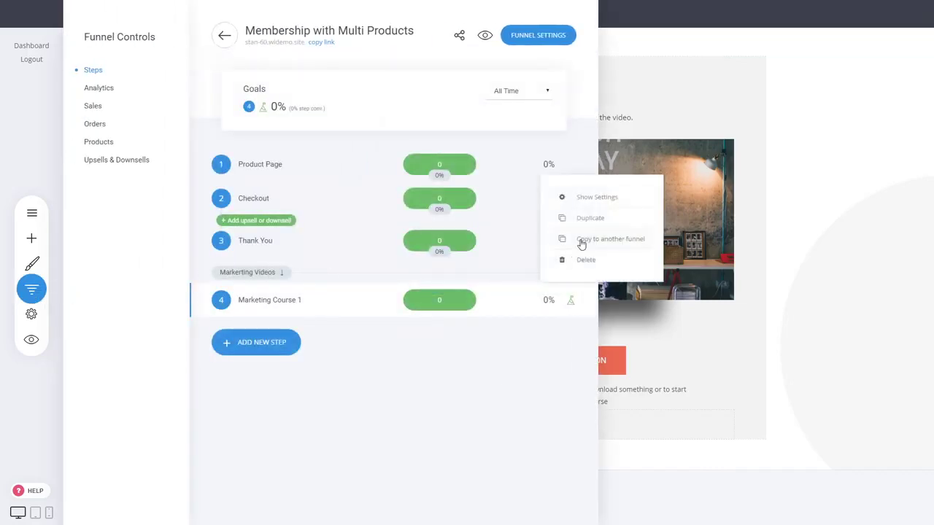
{"action": "left_click", "coordinate": [599, 218]}
{"action": "left_click", "coordinate": [504, 234]}
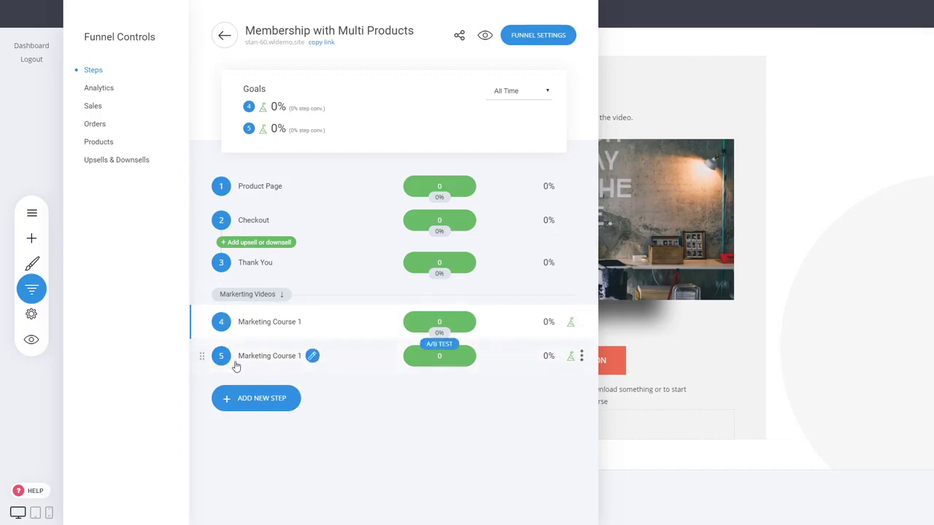
Add a page named "Design" to the funnel using the "Course Name" Membership / Course template, with public access
{"action": "left_click", "coordinate": [289, 400]}
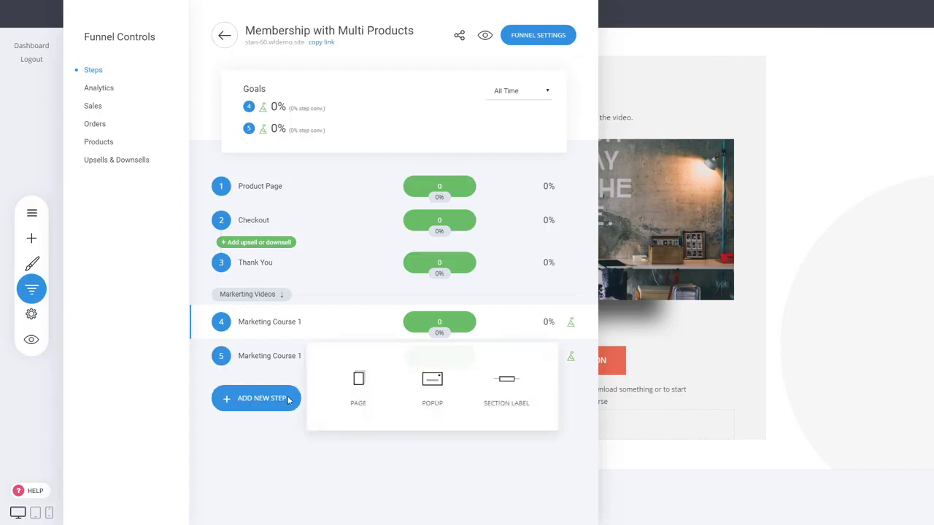
{"action": "left_click", "coordinate": [358, 392]}
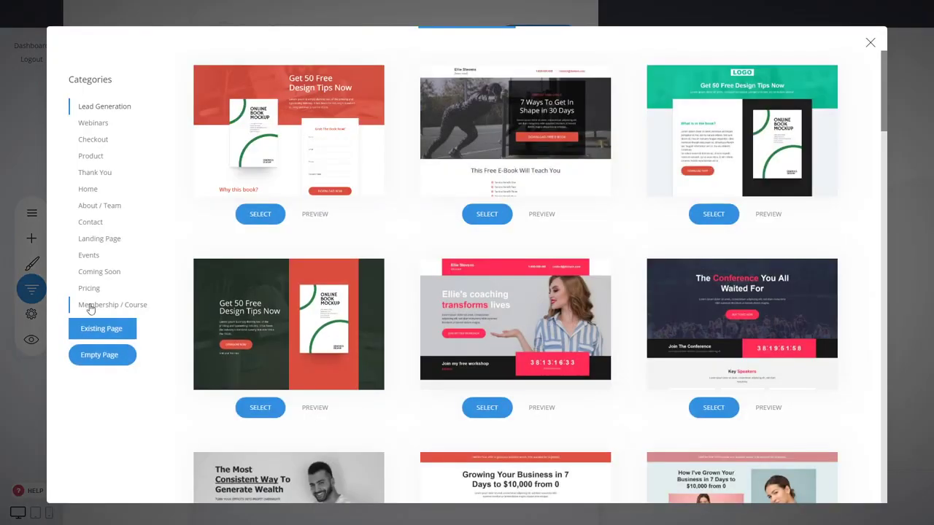
{"action": "left_click", "coordinate": [115, 305]}
{"action": "scroll", "coordinate": [655, 229], "scroll_direction": "down", "scroll_amount": 7}
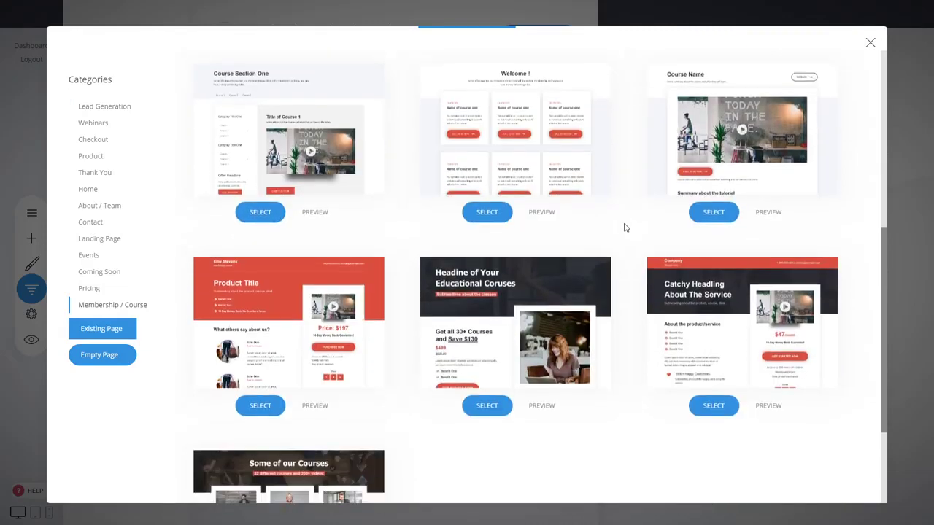
{"action": "scroll", "coordinate": [624, 228], "scroll_direction": "up", "scroll_amount": 4}
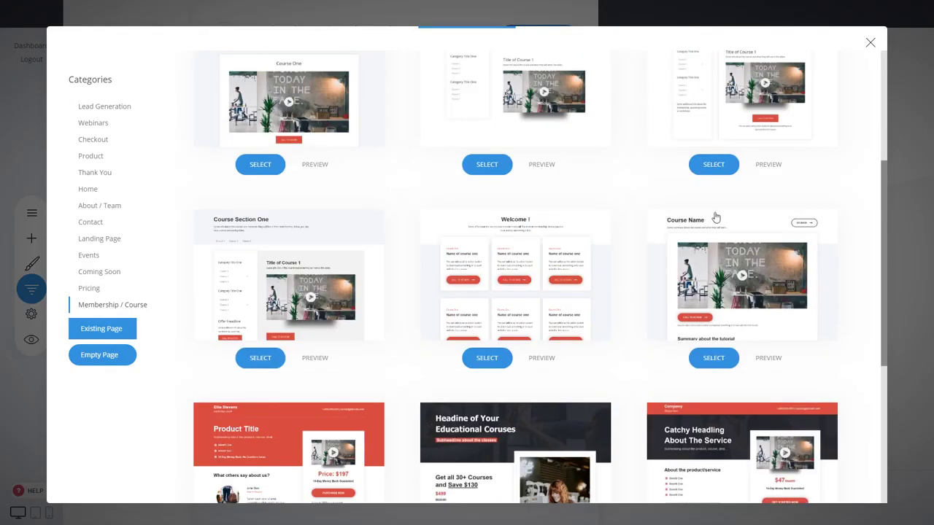
{"action": "left_click", "coordinate": [760, 267]}
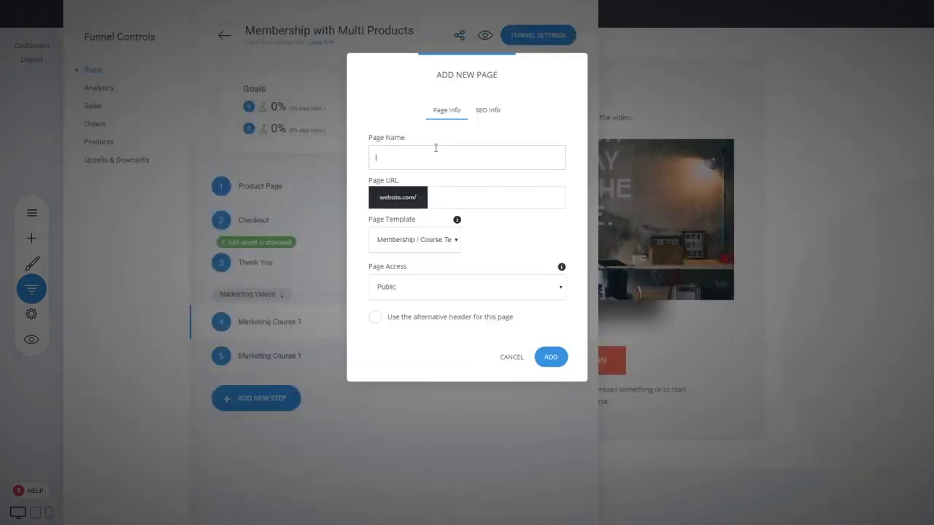
{"action": "type", "text": "Design"}
{"action": "left_click", "coordinate": [552, 360]}
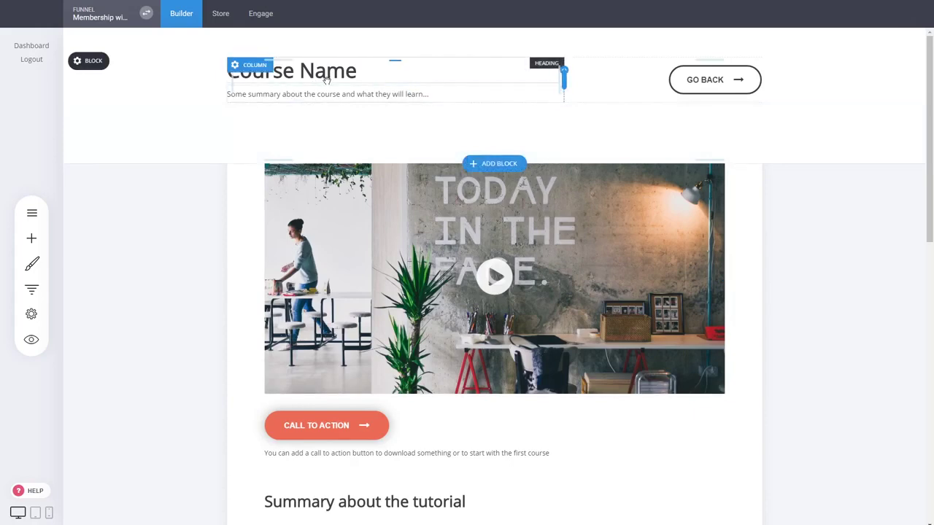
Change the "Course Name" heading on the Design page to "Design Course" and save the page
{"action": "scroll", "coordinate": [489, 207], "scroll_direction": "down", "scroll_amount": 2}
{"action": "scroll", "coordinate": [138, 156], "scroll_direction": "up", "scroll_amount": 2}
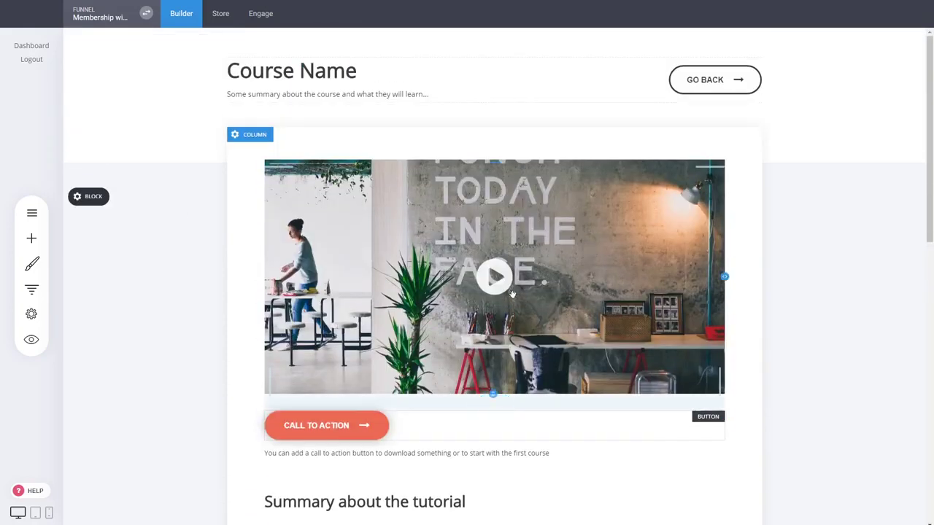
{"action": "left_click", "coordinate": [343, 73]}
{"action": "type", "text": "Design Course"}
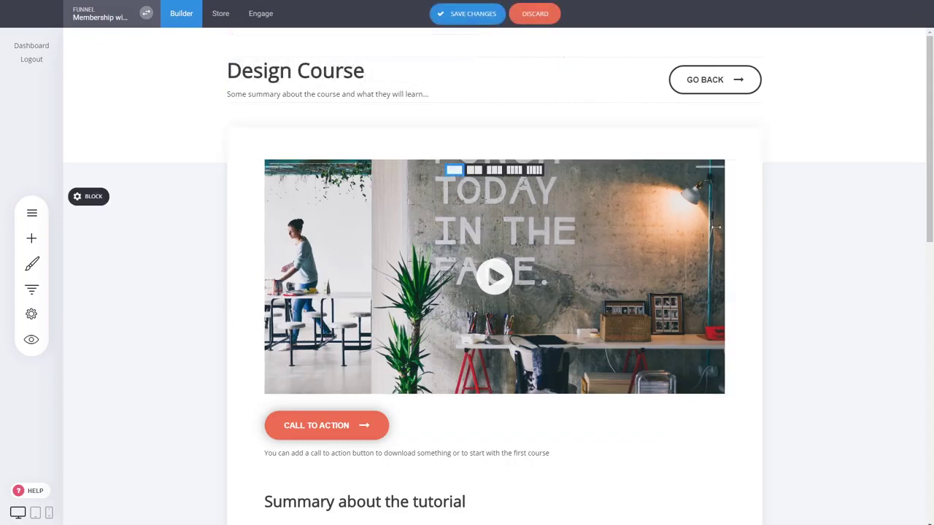
{"action": "left_click", "coordinate": [469, 18]}
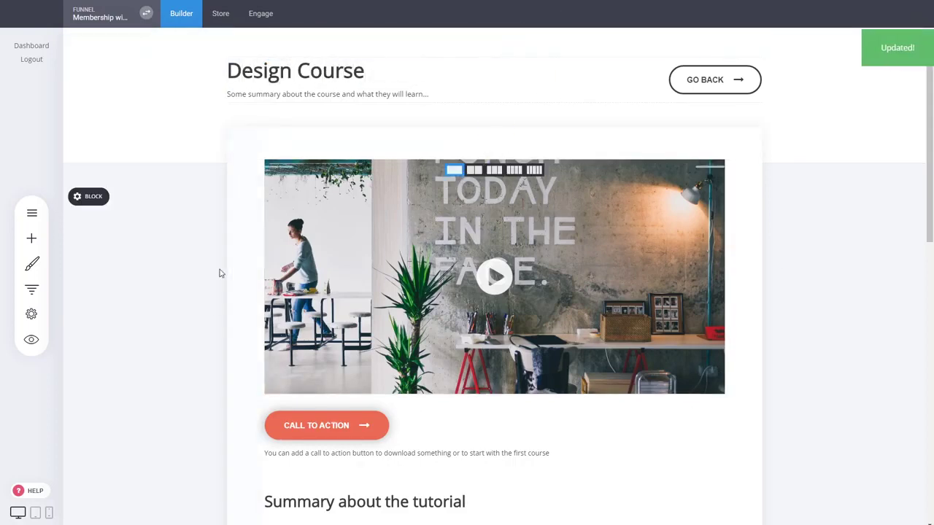
Review the Design page and the funnel's page list, and open the Product Page to examine the individual course cards
{"action": "scroll", "coordinate": [645, 249], "scroll_direction": "down", "scroll_amount": 2}
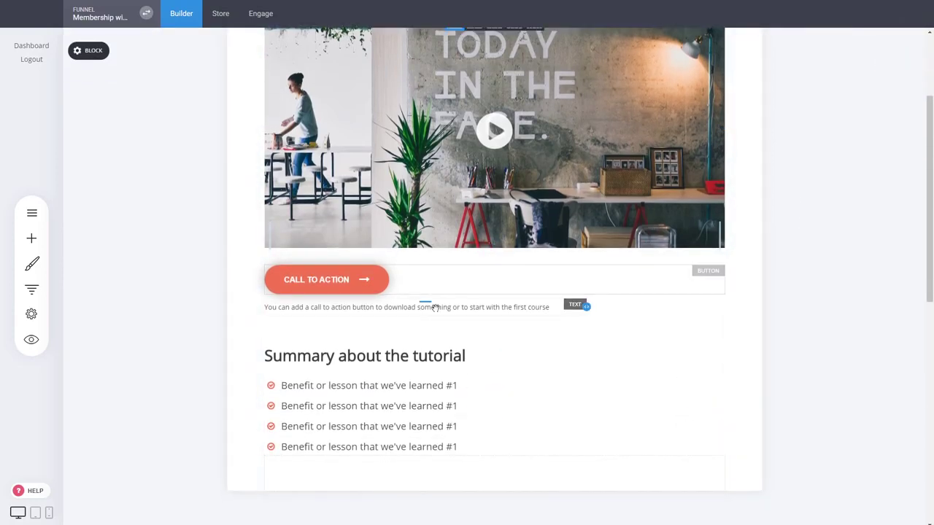
{"action": "scroll", "coordinate": [164, 247], "scroll_direction": "up", "scroll_amount": 2}
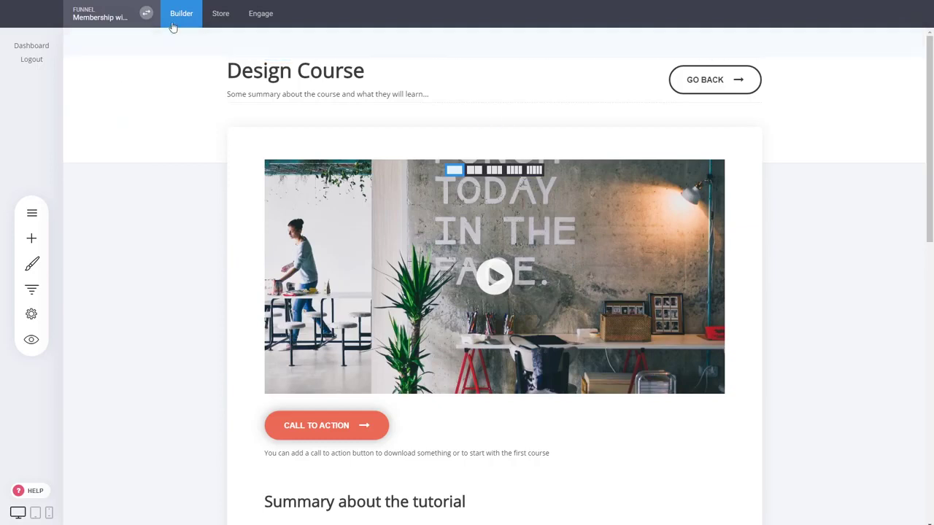
{"action": "left_click", "coordinate": [32, 215]}
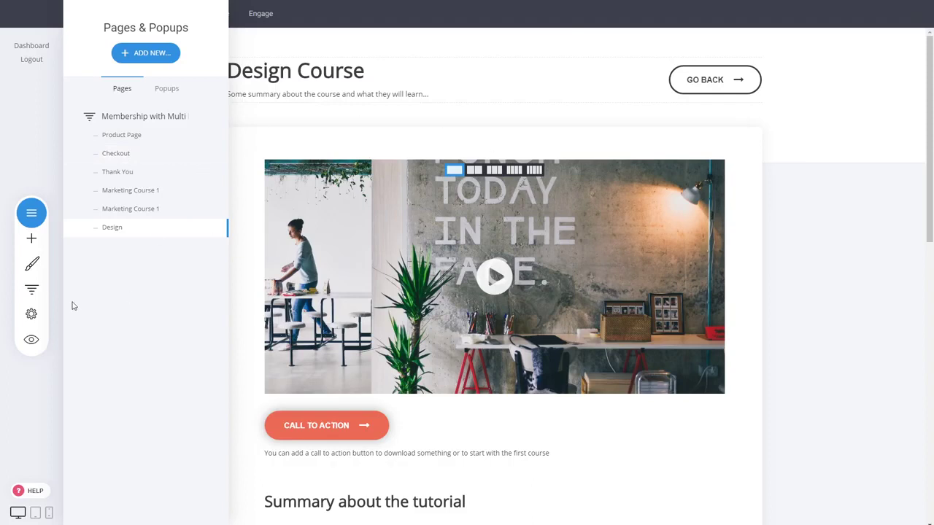
{"action": "left_click", "coordinate": [32, 291]}
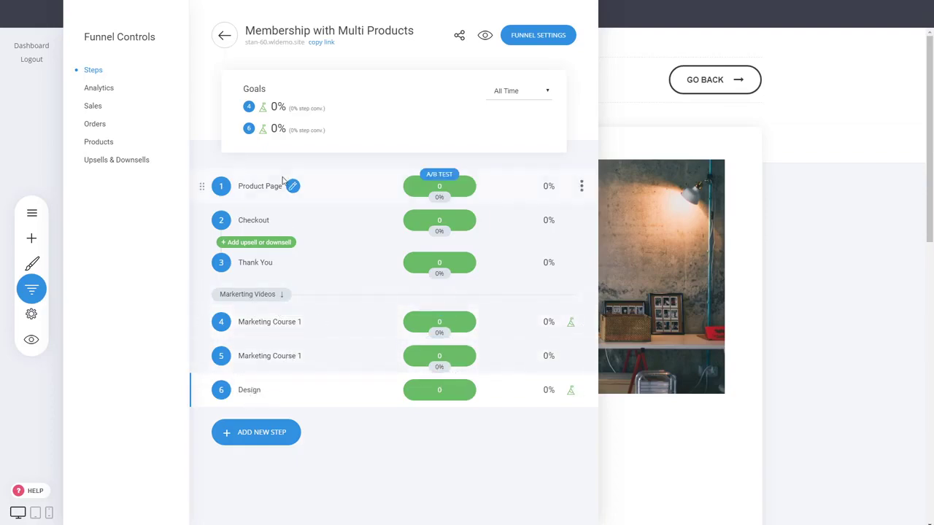
{"action": "left_click", "coordinate": [293, 187]}
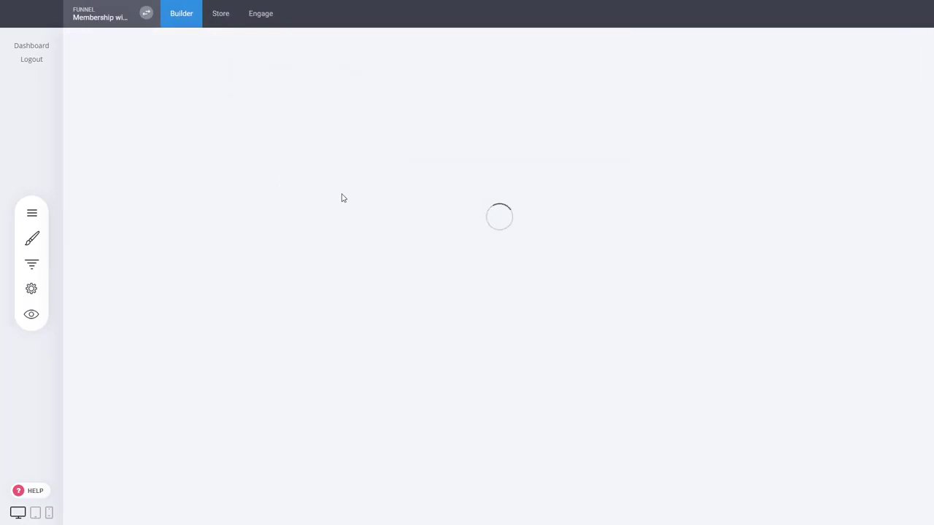
{"action": "scroll", "coordinate": [584, 244], "scroll_direction": "down", "scroll_amount": 6}
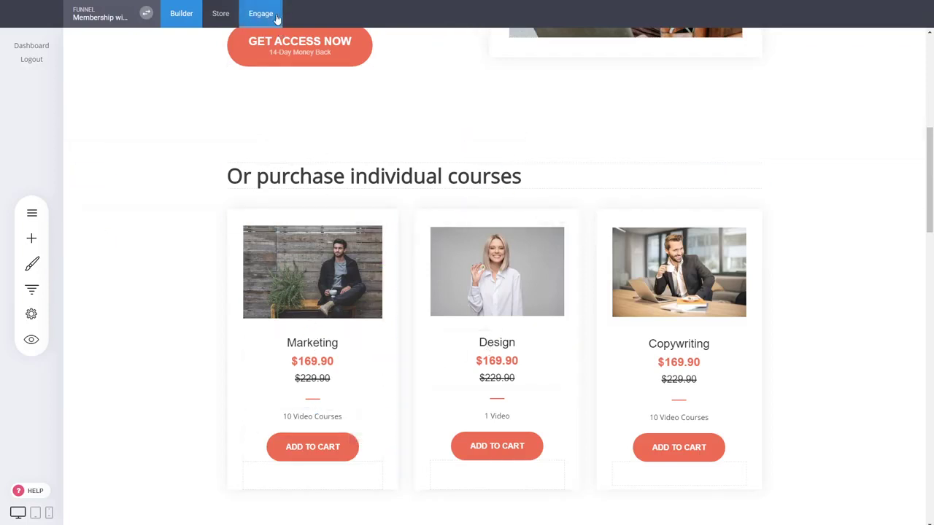
Add two member groups named "Marketing" and "Design" to the contacts
{"action": "left_click", "coordinate": [275, 18]}
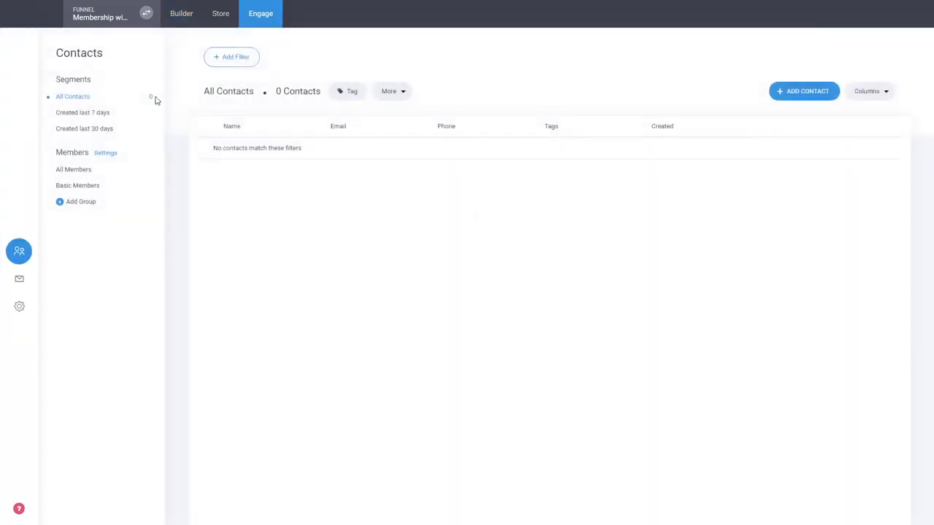
{"action": "left_click", "coordinate": [79, 205]}
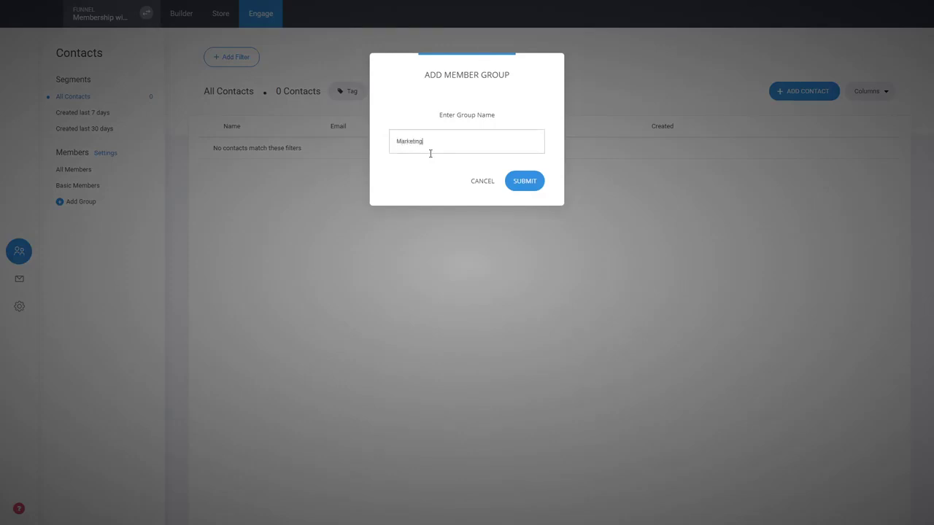
{"action": "left_click", "coordinate": [522, 183]}
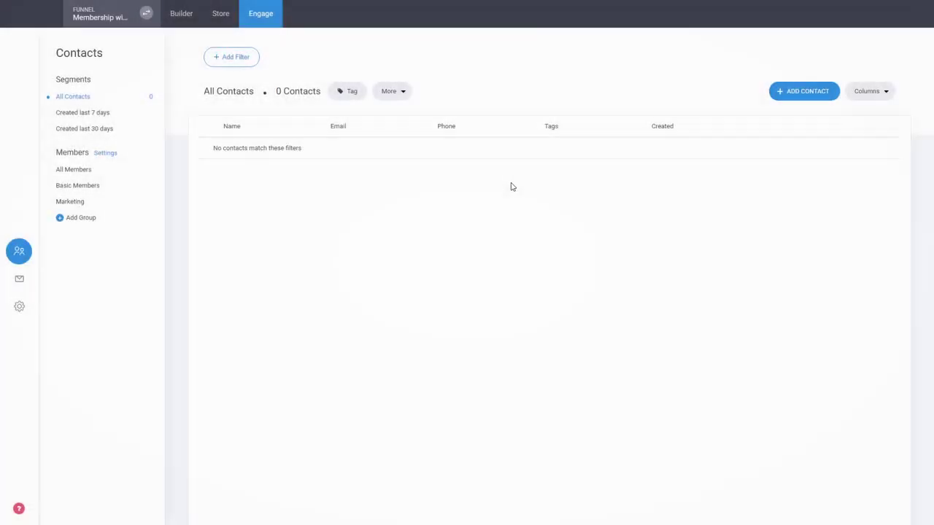
{"action": "left_click", "coordinate": [80, 218]}
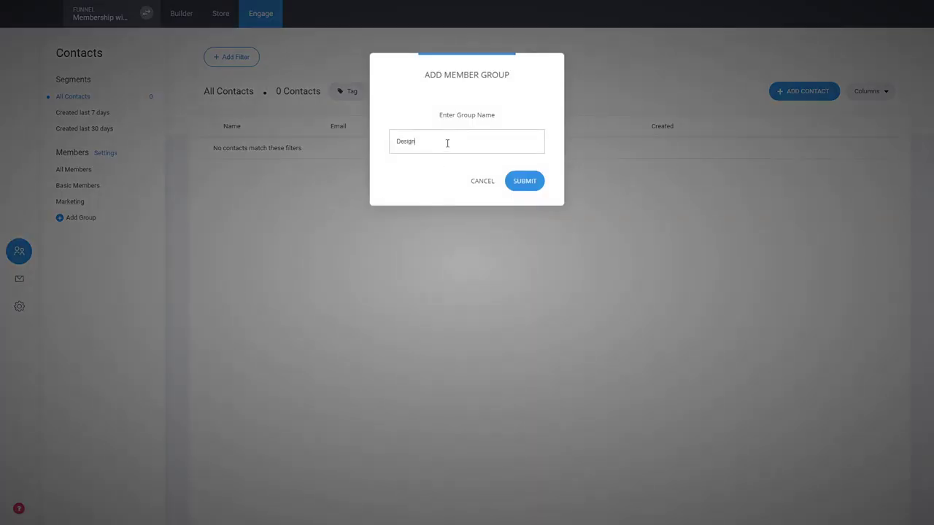
{"action": "left_click", "coordinate": [538, 183]}
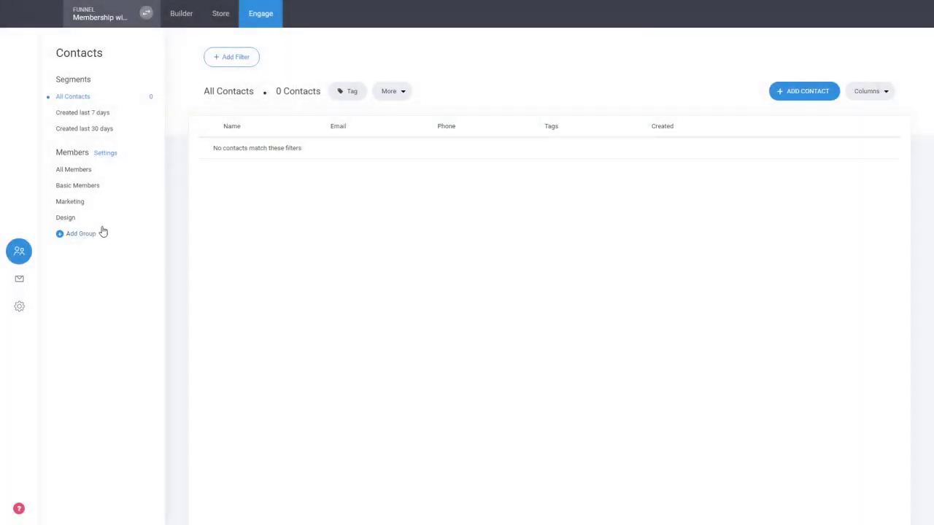
Set the Marketing group's after-login redirect to the Marketing Course page of the "Membership with Multi Products" funnel
{"action": "left_click", "coordinate": [92, 204]}
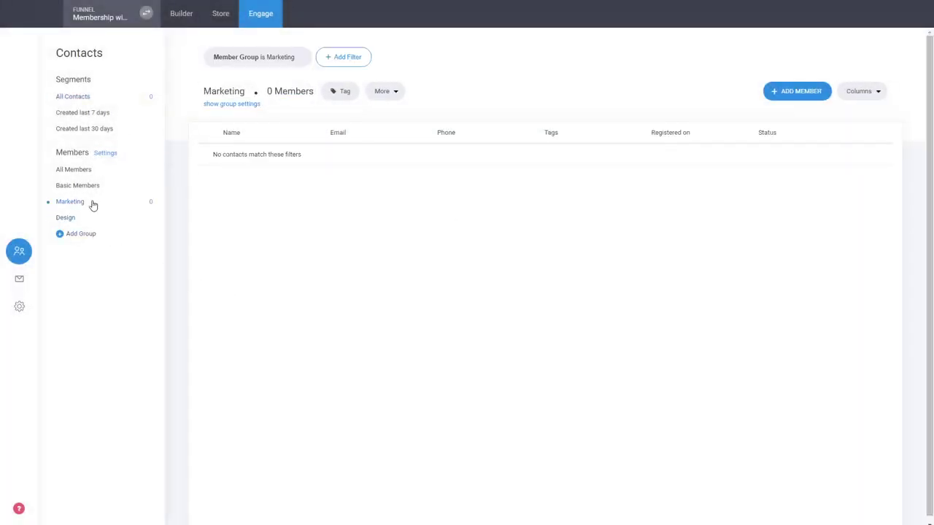
{"action": "left_click", "coordinate": [231, 106]}
{"action": "left_click", "coordinate": [235, 170]}
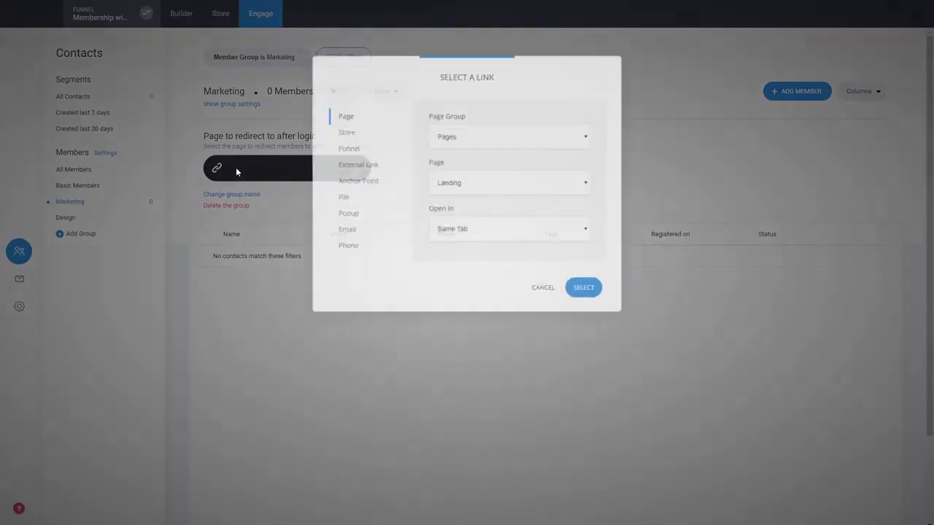
{"action": "left_click", "coordinate": [546, 292]}
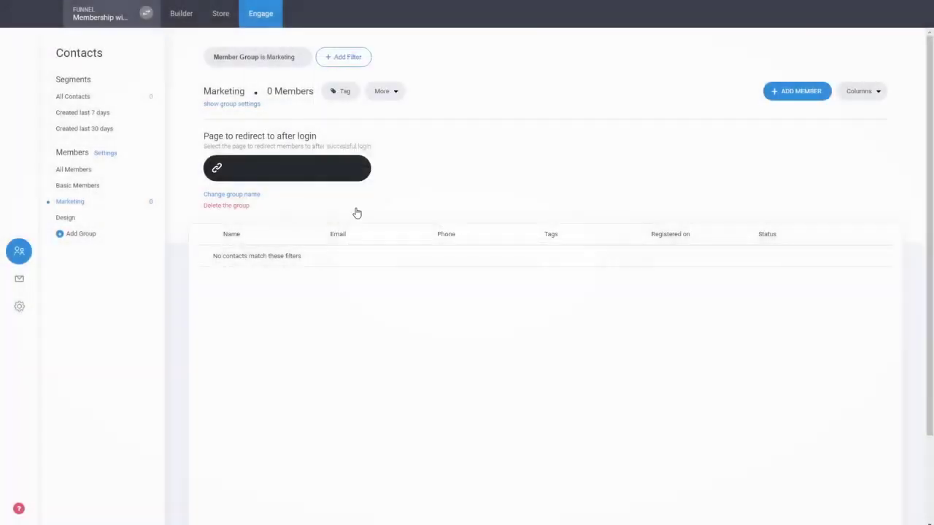
{"action": "left_click", "coordinate": [268, 169]}
{"action": "left_click", "coordinate": [347, 149]}
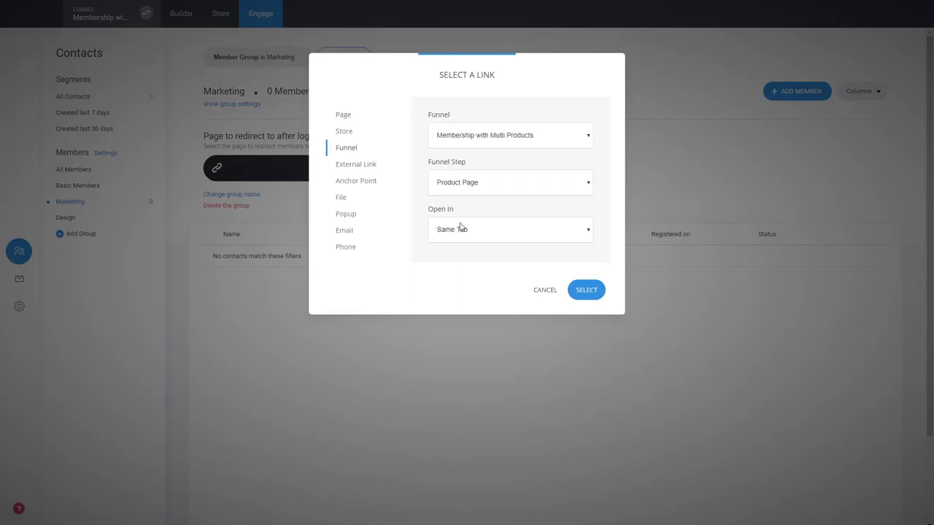
{"action": "left_click", "coordinate": [584, 292]}
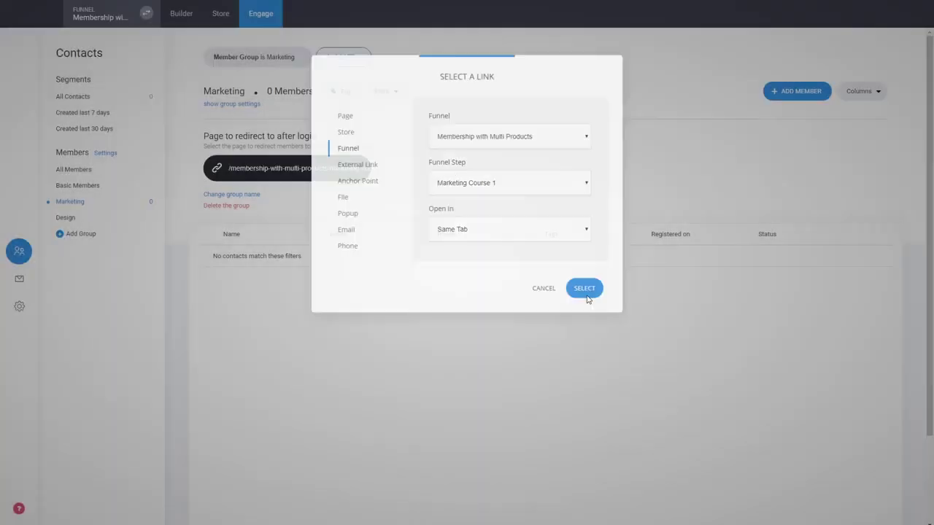
Set the Design group's after-login redirect to the Design page of the "Membership with Multi Products" funnel
{"action": "left_click", "coordinate": [67, 219]}
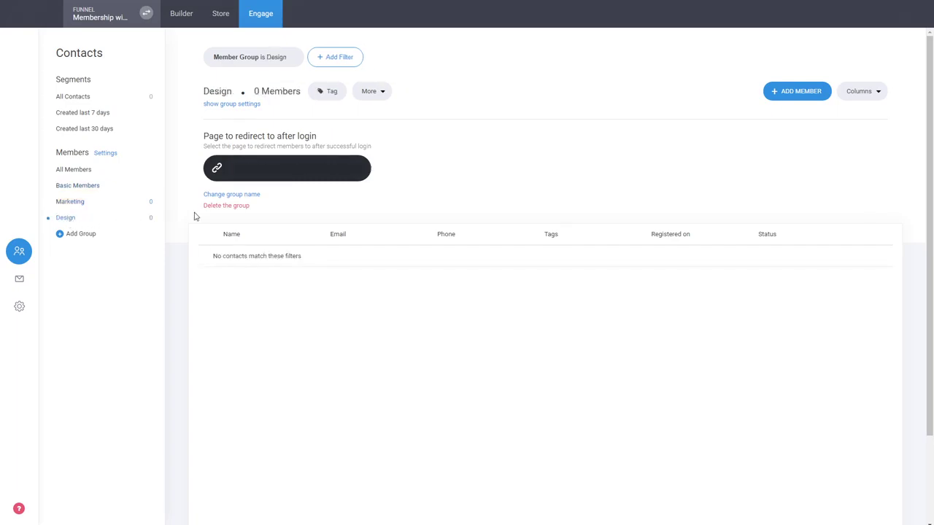
{"action": "left_click", "coordinate": [293, 172]}
{"action": "left_click", "coordinate": [363, 150]}
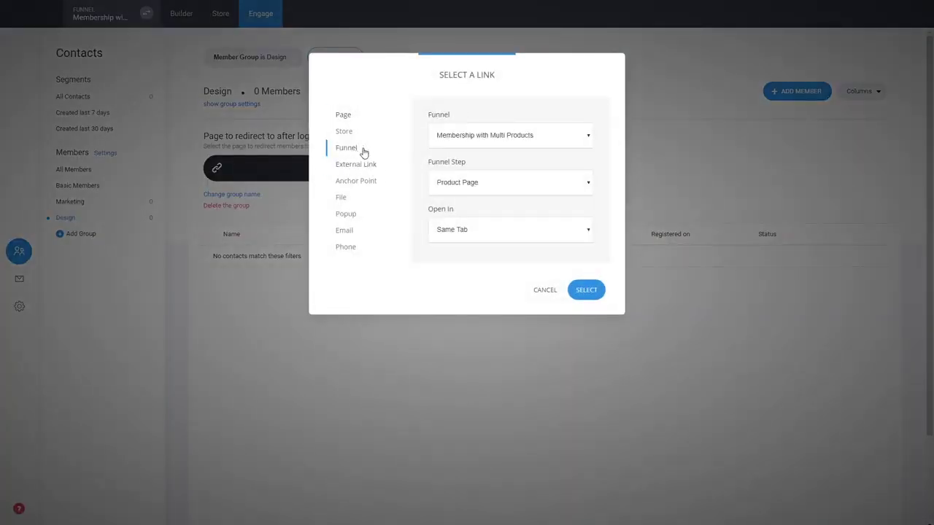
{"action": "left_click", "coordinate": [455, 248]}
{"action": "left_click", "coordinate": [596, 293]}
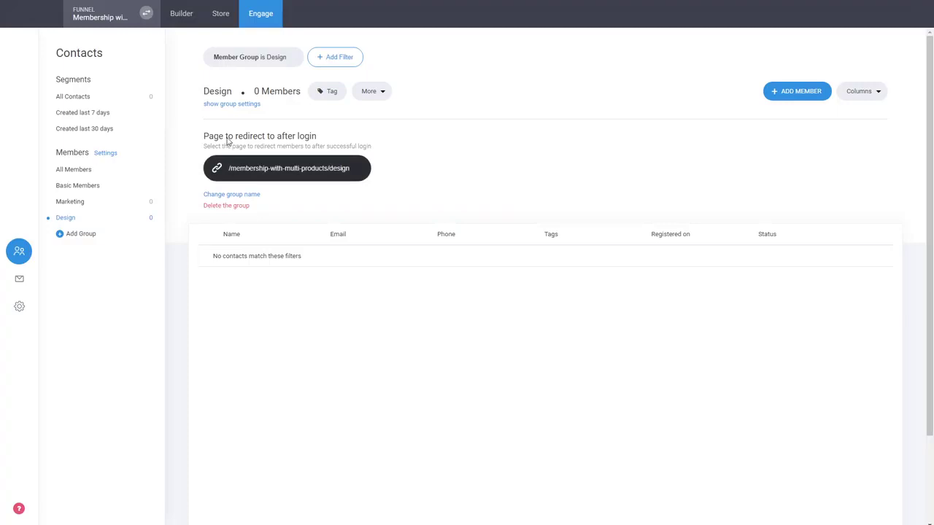
Activate the funnel's store and open its product list
{"action": "left_click", "coordinate": [222, 19]}
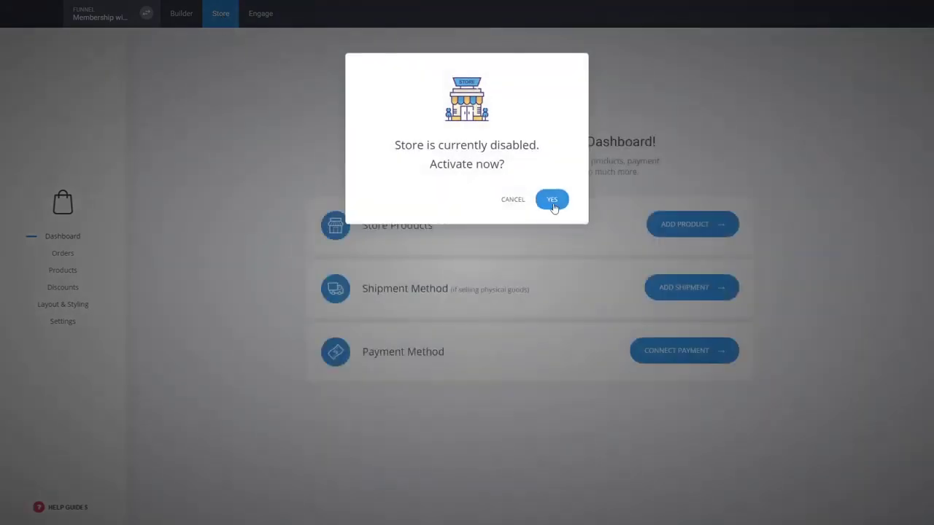
{"action": "left_click", "coordinate": [551, 200]}
{"action": "left_click", "coordinate": [63, 271]}
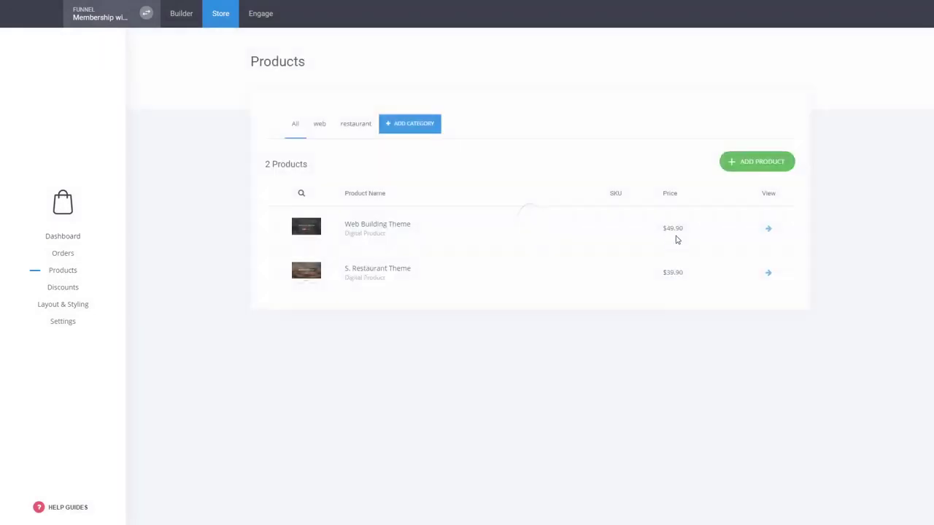
Add a membership product titled "Marketing Course"
{"action": "left_click", "coordinate": [754, 163]}
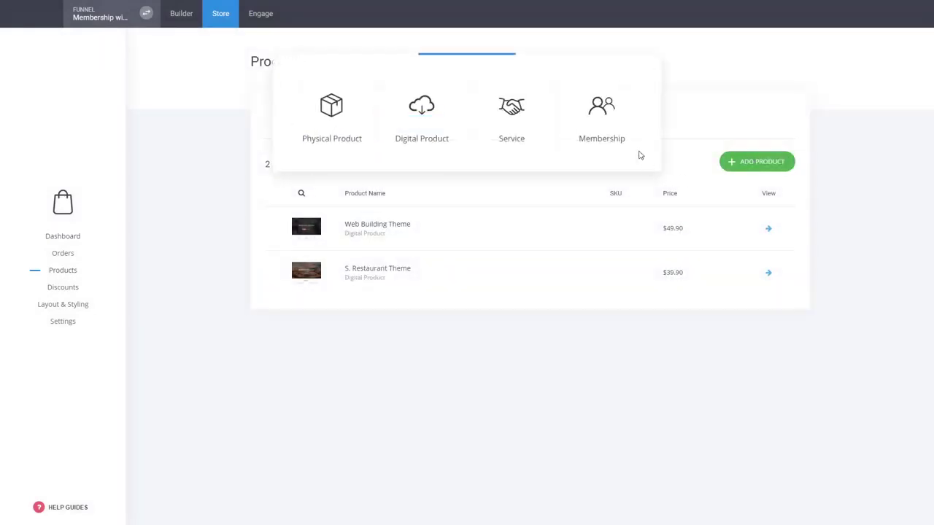
{"action": "left_click", "coordinate": [613, 129]}
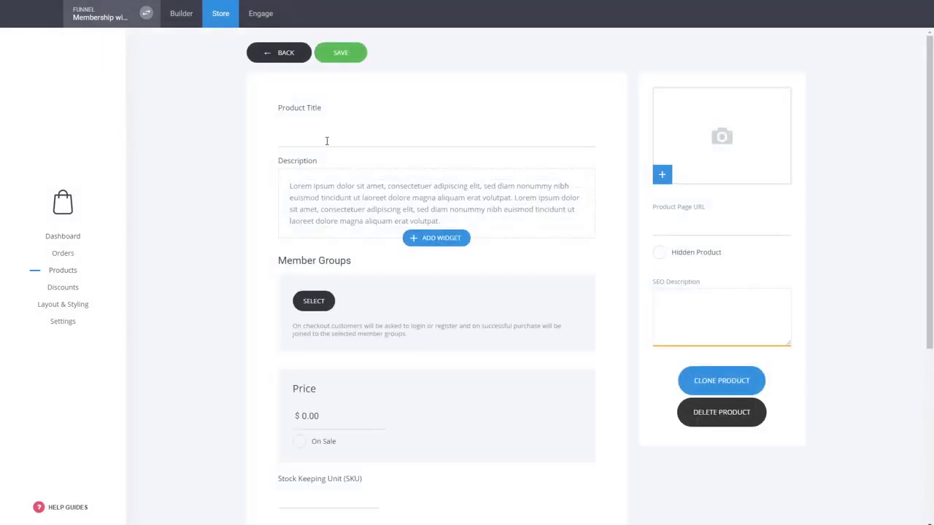
{"action": "type", "text": "Marketing Course"}
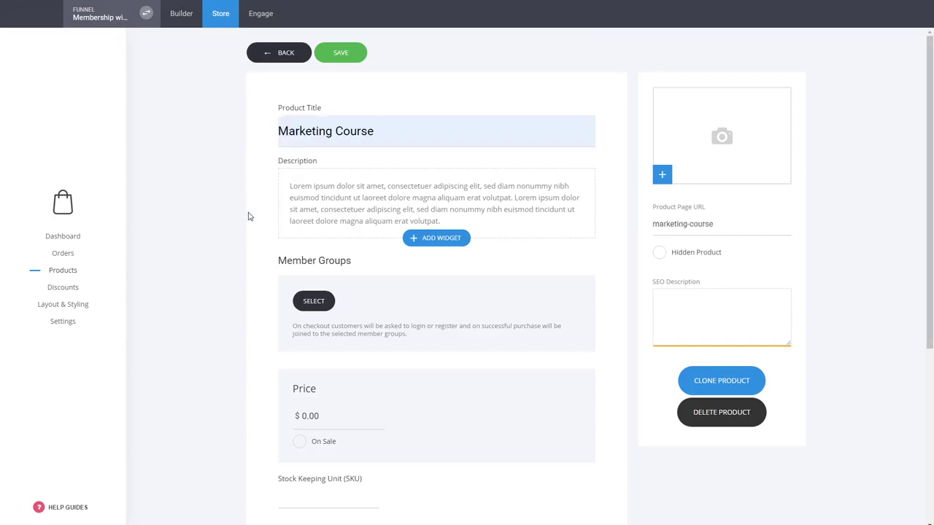
Assign the Marketing member group to the Marketing Course product and set its price to $99
{"action": "left_click", "coordinate": [314, 302]}
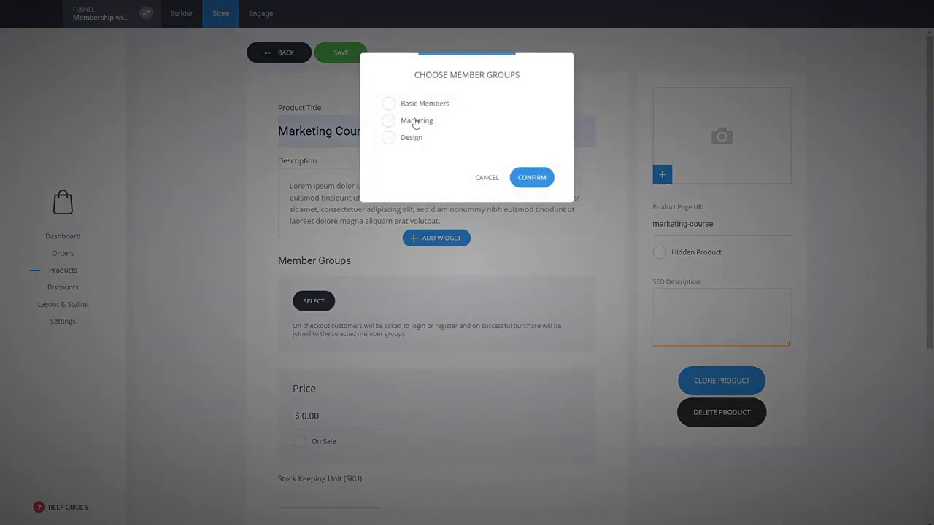
{"action": "left_click", "coordinate": [415, 121]}
{"action": "left_click", "coordinate": [531, 177]}
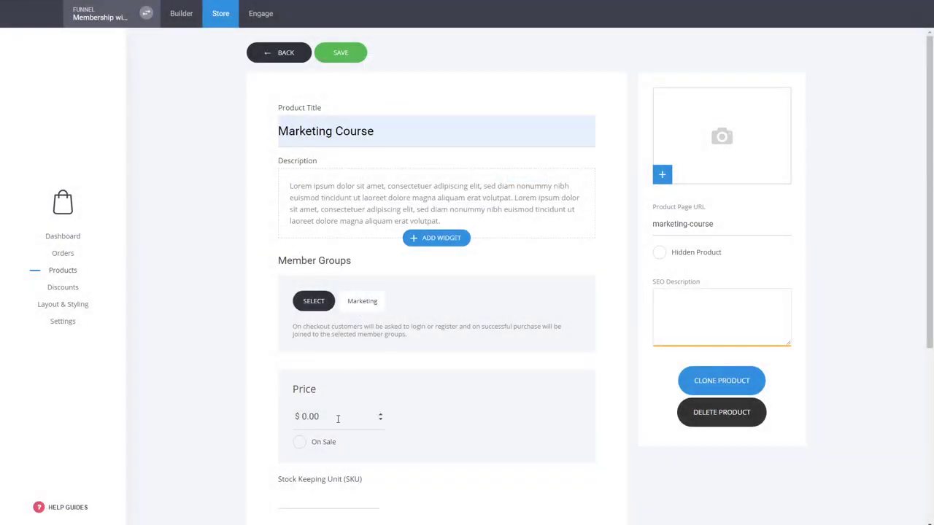
{"action": "left_click_drag", "start_coordinate": [337, 418], "coordinate": [254, 423]}
{"action": "type", "text": "99"}
Put the Marketing Course product in the "web" category and save it
{"action": "scroll", "coordinate": [259, 420], "scroll_direction": "down", "scroll_amount": 3}
{"action": "left_click", "coordinate": [340, 454]}
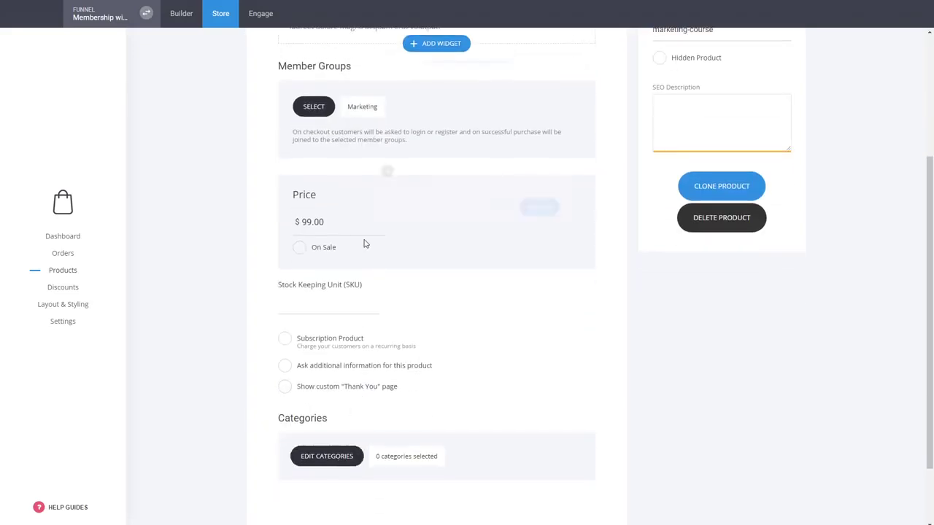
{"action": "left_click", "coordinate": [381, 117]}
{"action": "left_click", "coordinate": [547, 229]}
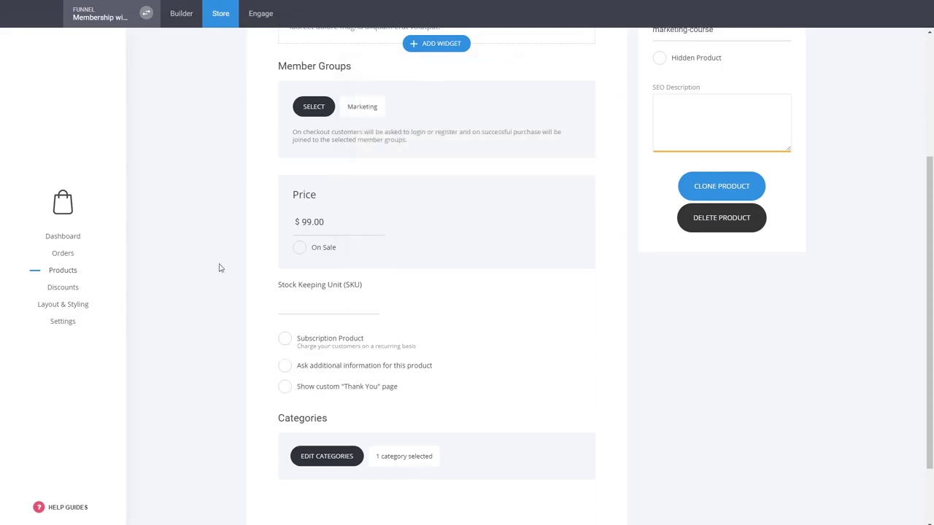
{"action": "scroll", "coordinate": [292, 365], "scroll_direction": "down", "scroll_amount": 3}
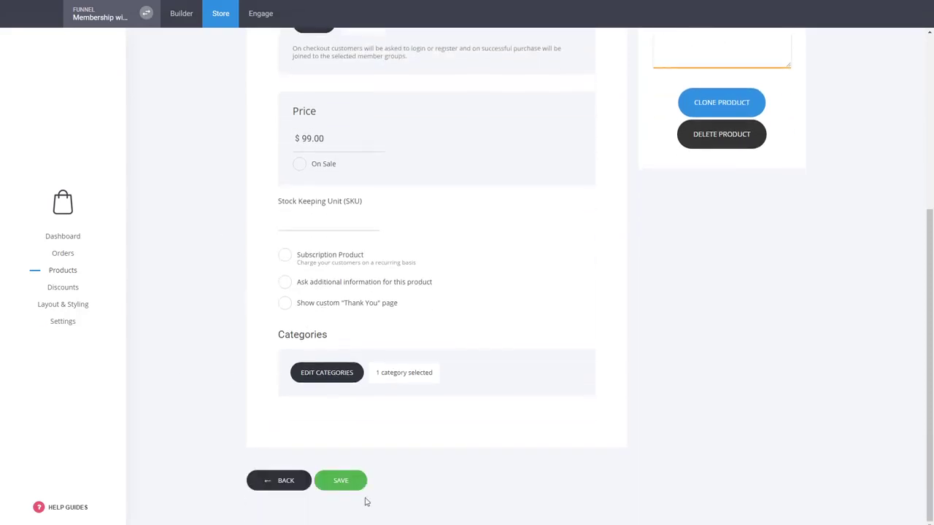
{"action": "left_click", "coordinate": [361, 488]}
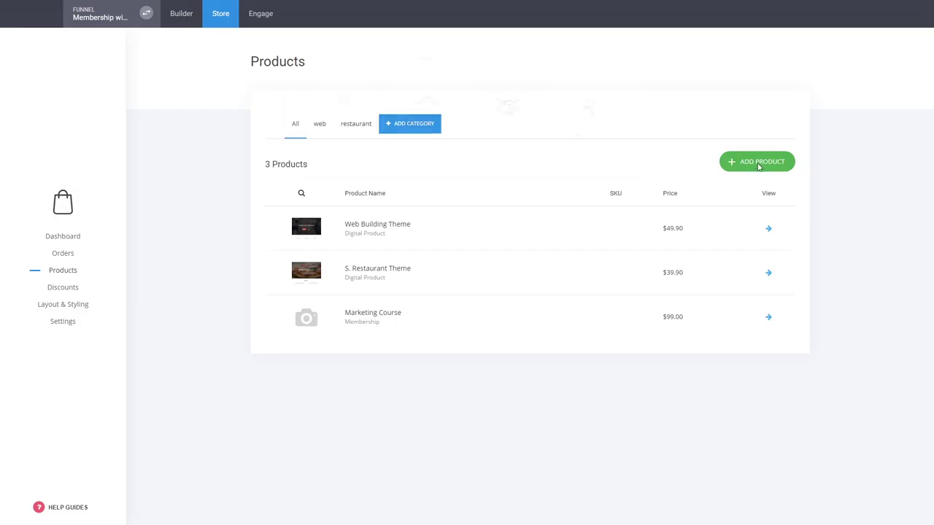
Add another membership product titled "Design"
{"action": "left_click", "coordinate": [759, 167]}
{"action": "left_click", "coordinate": [597, 129]}
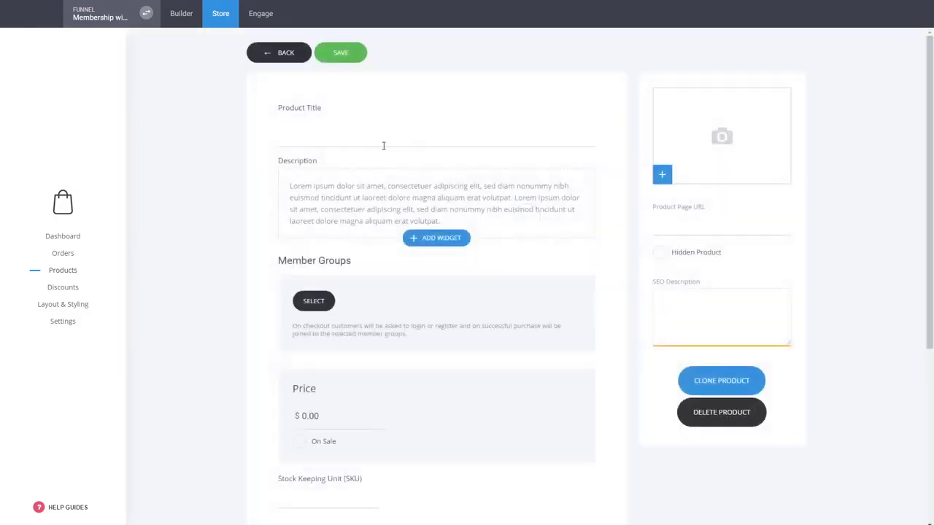
{"action": "type", "text": "Design"}
Assign the Design member group to the Design product and set its price to $19
{"action": "left_click", "coordinate": [321, 299]}
{"action": "left_click", "coordinate": [416, 139]}
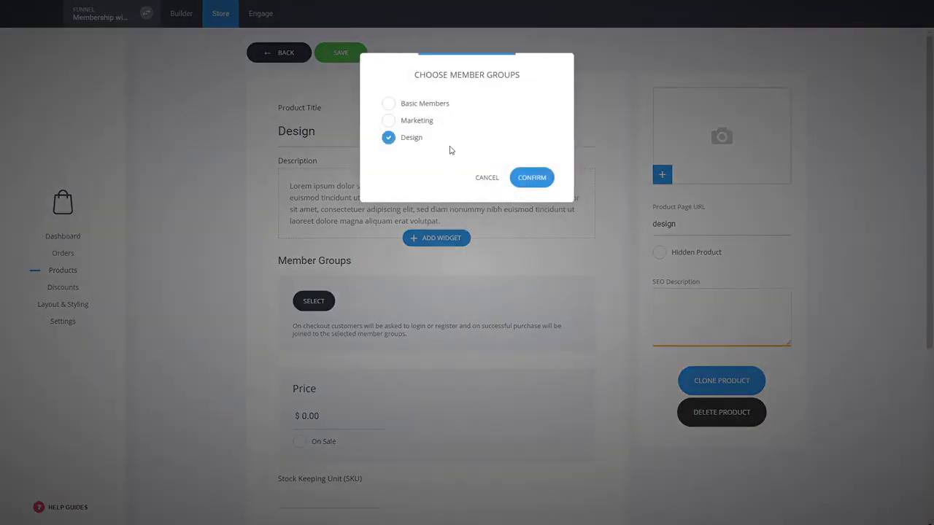
{"action": "left_click", "coordinate": [531, 179]}
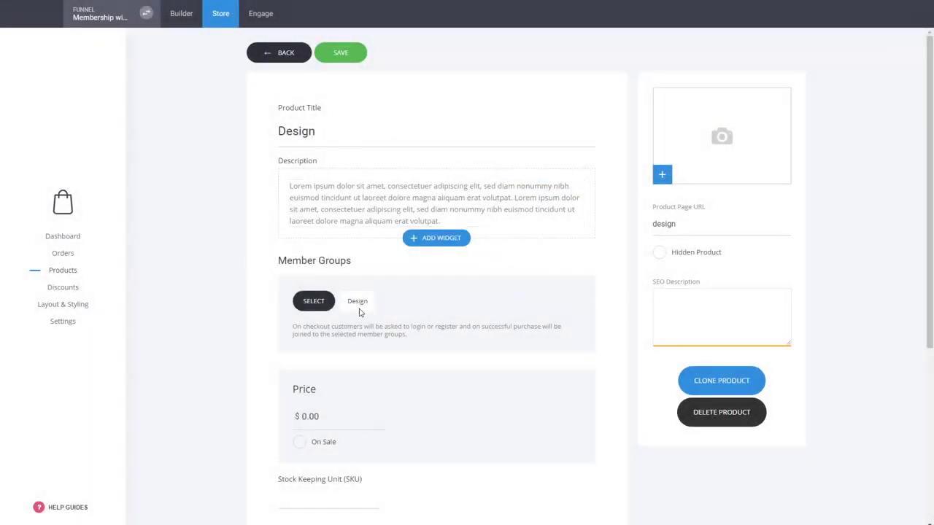
{"action": "double_click", "coordinate": [306, 416]}
{"action": "type", "text": "19"}
{"action": "left_click", "coordinate": [249, 388]}
Put the Design product in the "web" category and save it
{"action": "scroll", "coordinate": [265, 375], "scroll_direction": "down", "scroll_amount": 3}
{"action": "left_click", "coordinate": [334, 453]}
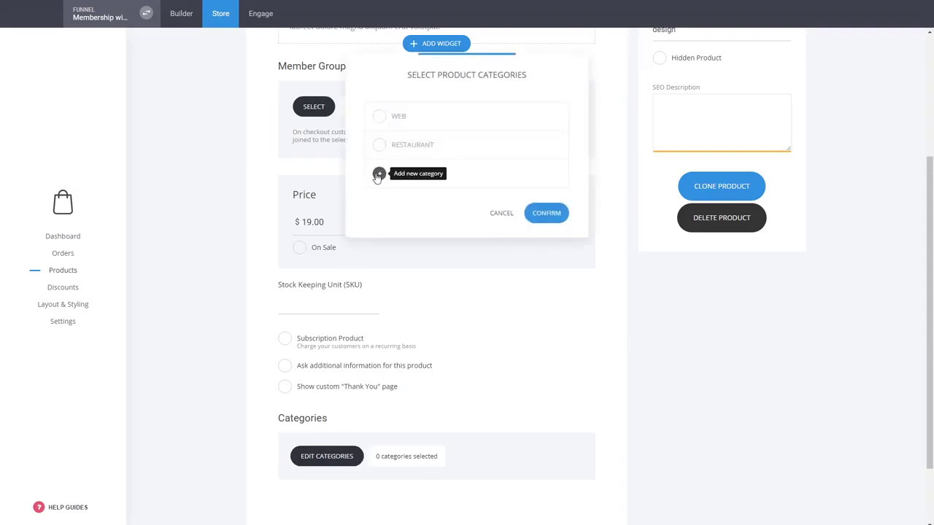
{"action": "left_click", "coordinate": [379, 116]}
{"action": "left_click", "coordinate": [539, 229]}
{"action": "scroll", "coordinate": [240, 241], "scroll_direction": "down", "scroll_amount": 2}
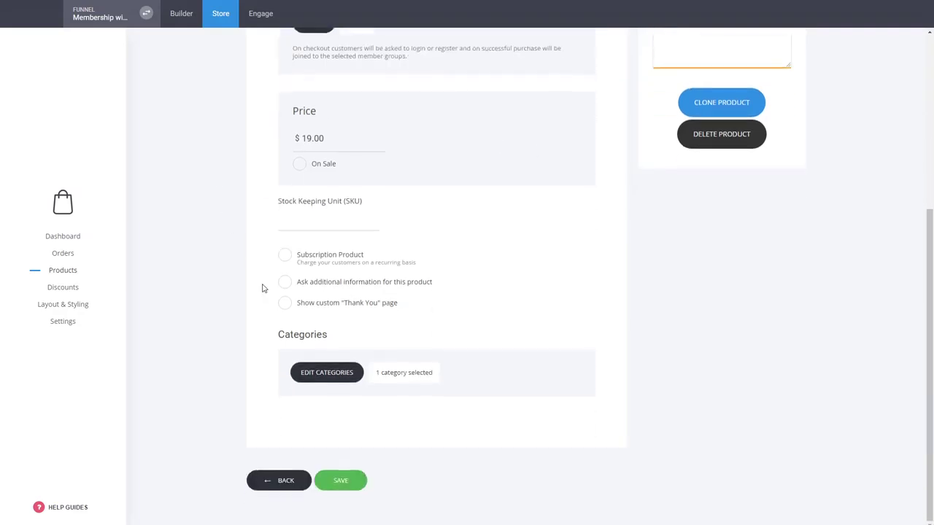
{"action": "left_click", "coordinate": [339, 480]}
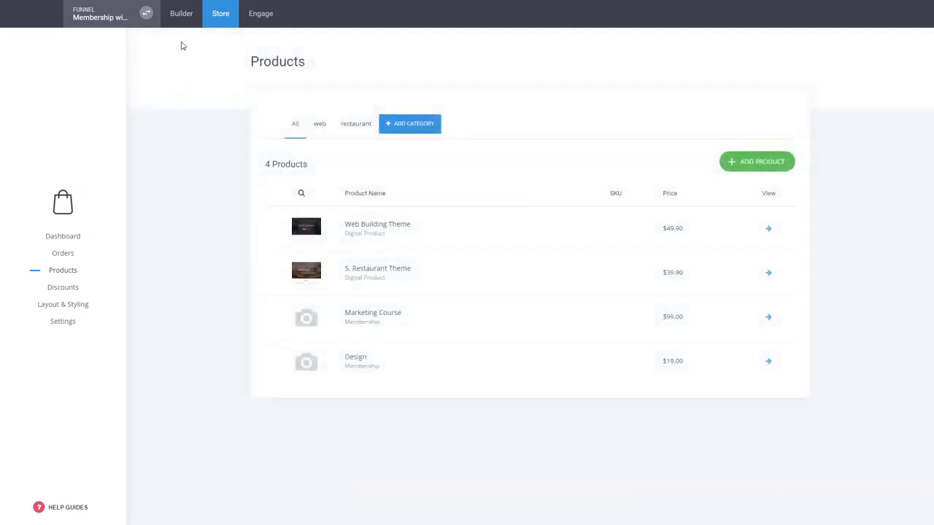
On the Product Page, link the Marketing card's ADD TO CART button to the Marketing Course store product with the "Add to cart" action
{"action": "left_click", "coordinate": [182, 15]}
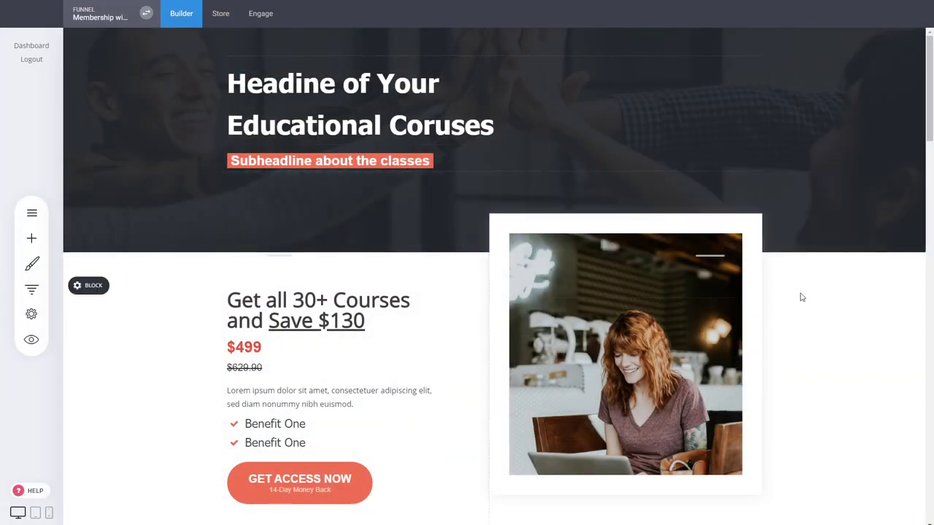
{"action": "scroll", "coordinate": [802, 292], "scroll_direction": "down", "scroll_amount": 3}
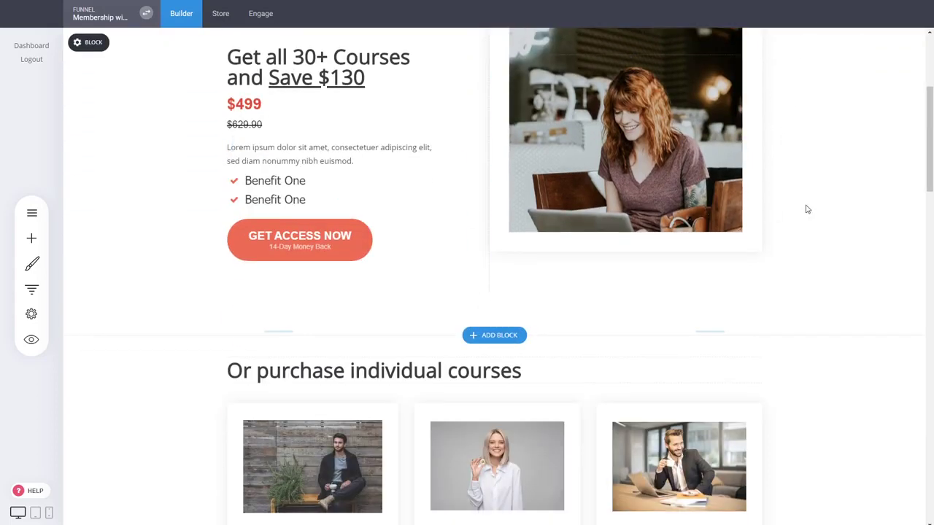
{"action": "scroll", "coordinate": [807, 208], "scroll_direction": "down", "scroll_amount": 2}
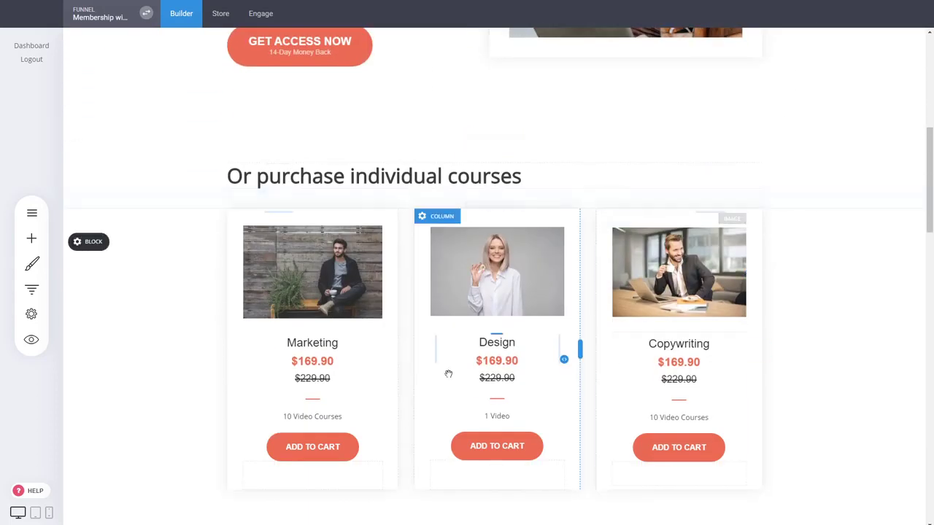
{"action": "left_click", "coordinate": [316, 448]}
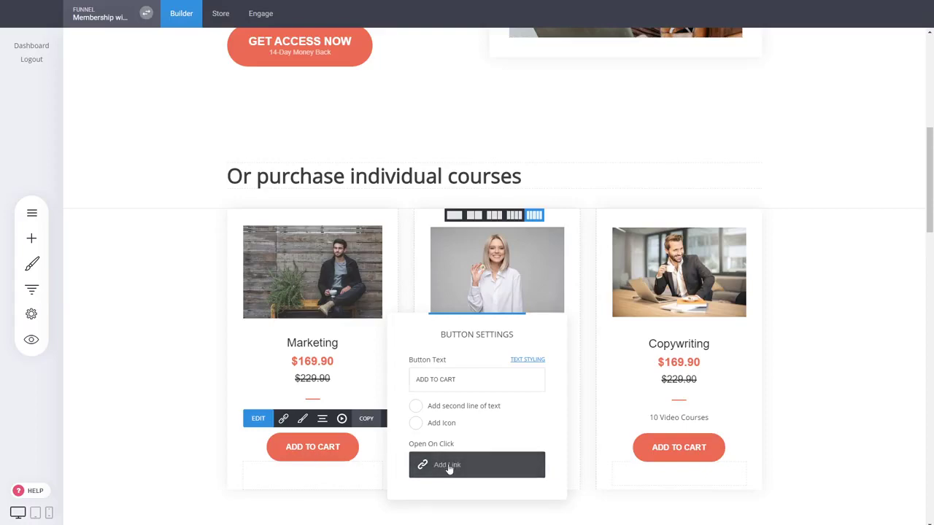
{"action": "left_click", "coordinate": [451, 468]}
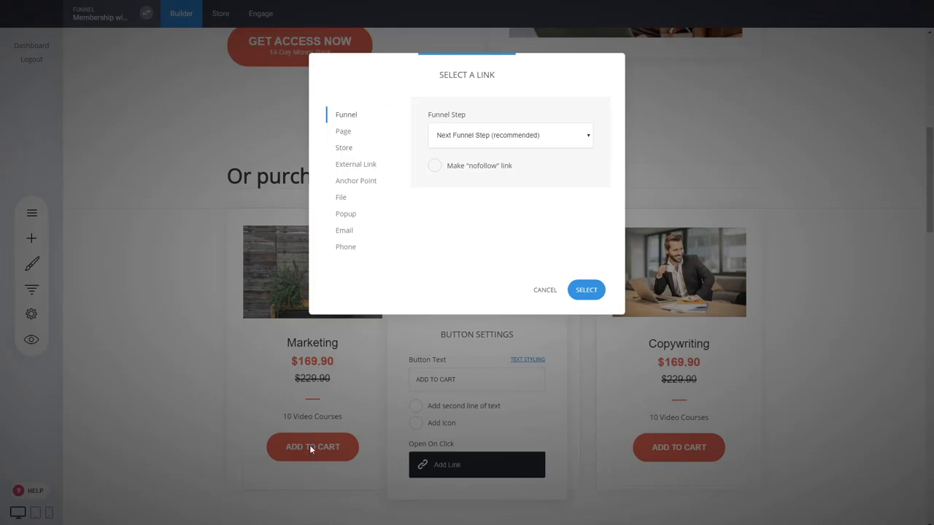
{"action": "left_click", "coordinate": [345, 150]}
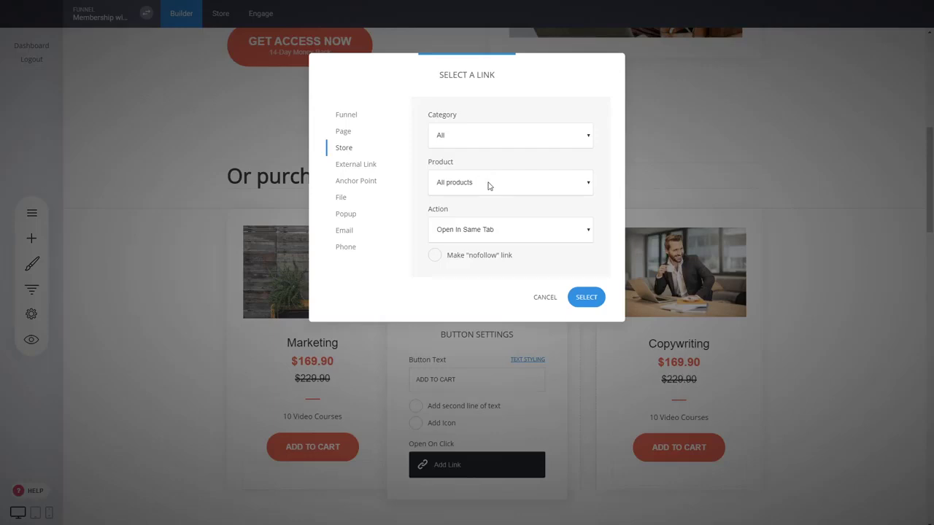
{"action": "left_click", "coordinate": [453, 232]}
{"action": "left_click", "coordinate": [448, 265]}
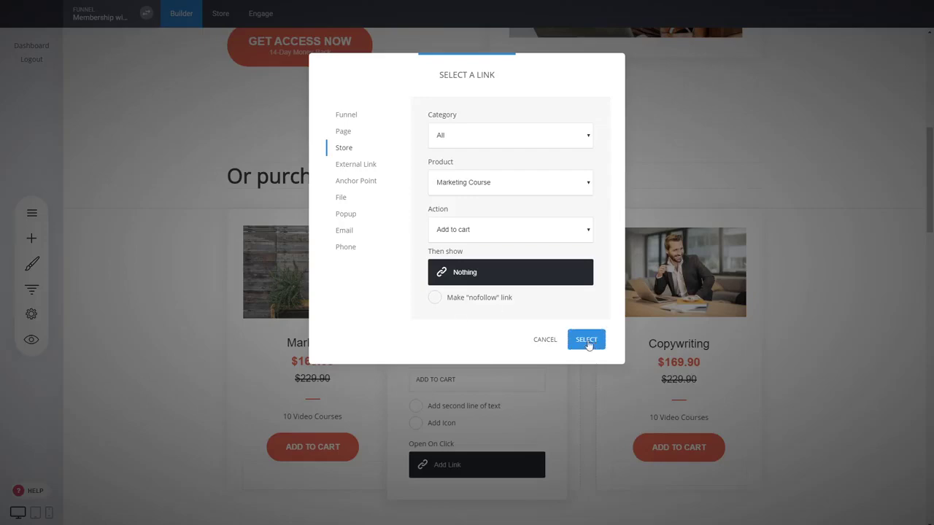
{"action": "left_click", "coordinate": [589, 343]}
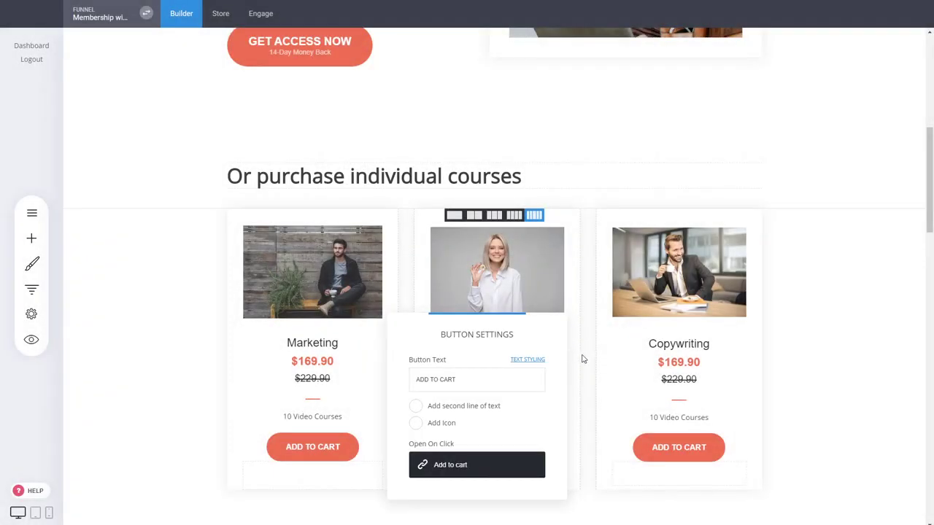
{"action": "left_click", "coordinate": [583, 359]}
Link the Design card's ADD TO CART button to the Design store product with the "Add to cart" action and save the page
{"action": "mouse_move", "coordinate": [475, 444]}
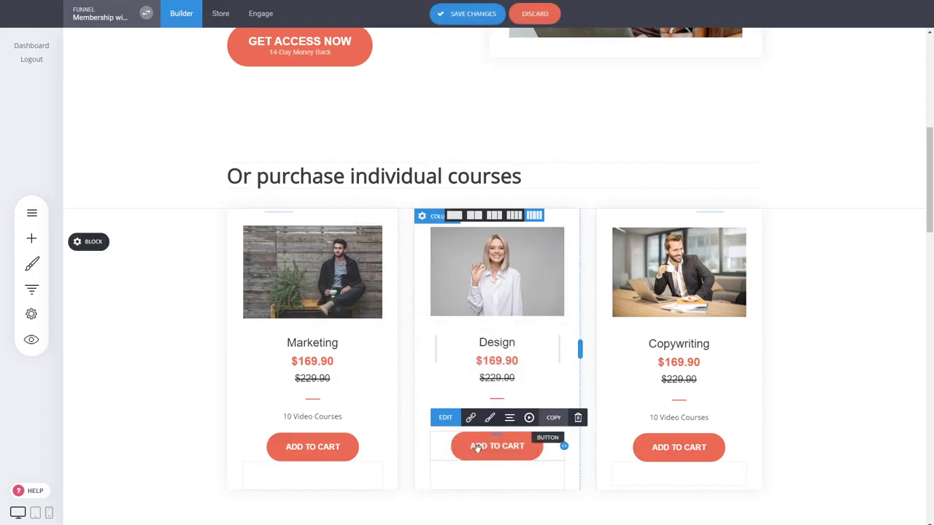
{"action": "left_click", "coordinate": [471, 419]}
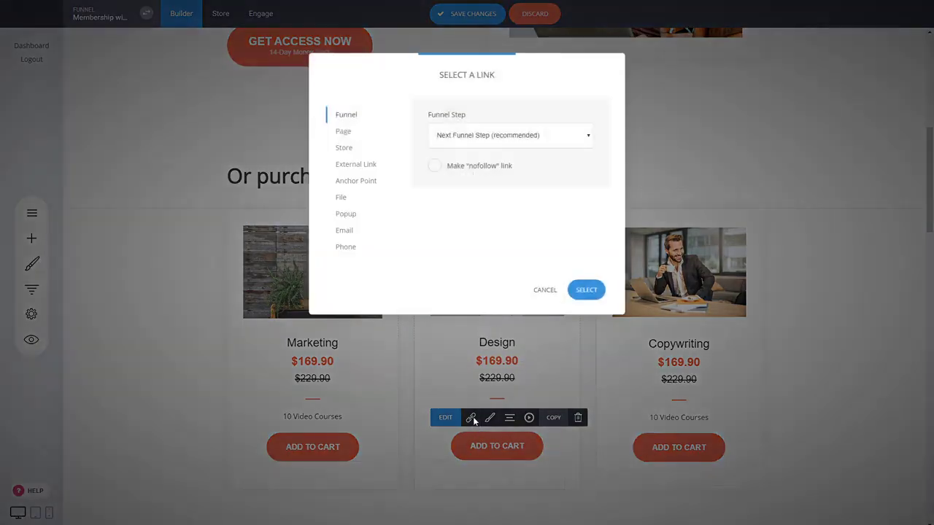
{"action": "left_click", "coordinate": [343, 148]}
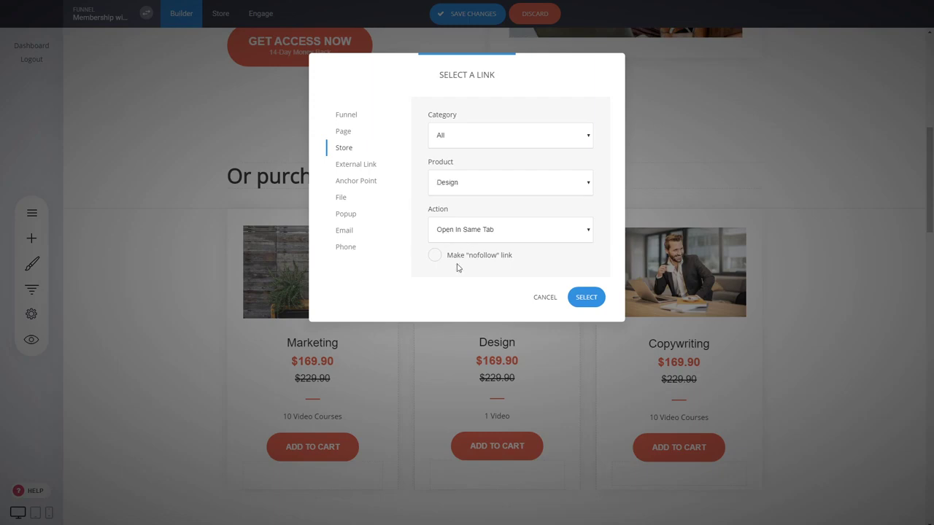
{"action": "left_click", "coordinate": [588, 338]}
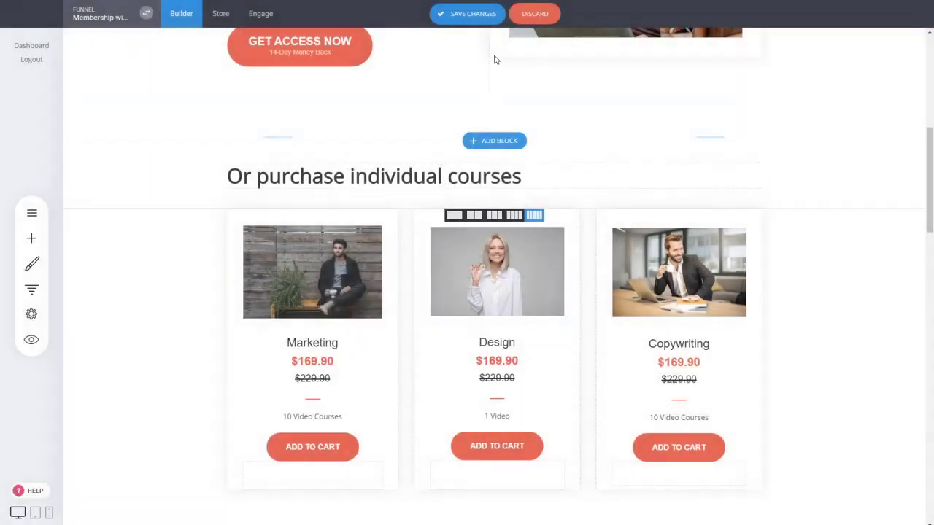
{"action": "left_click", "coordinate": [474, 14]}
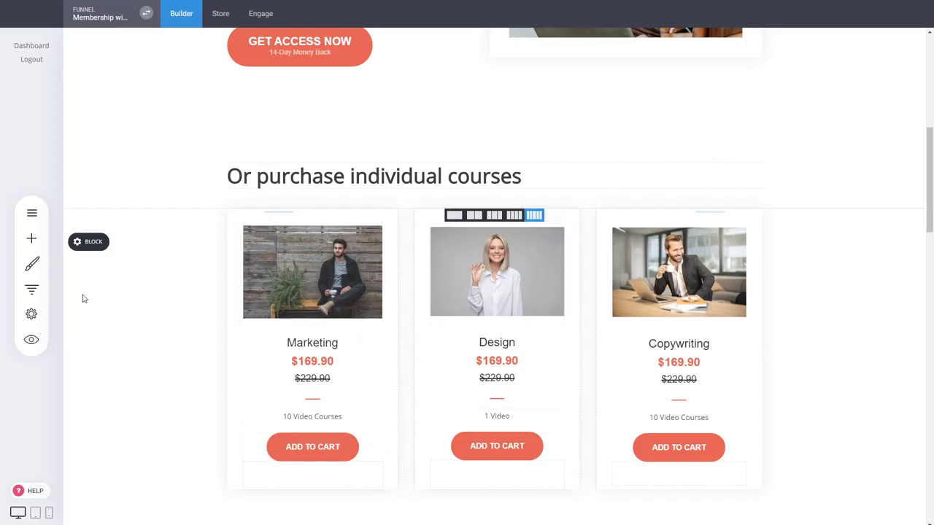
Add a new popup from the Product category's single-column headphones template with the countdown timer and ORDER NOW button
{"action": "left_click", "coordinate": [33, 213]}
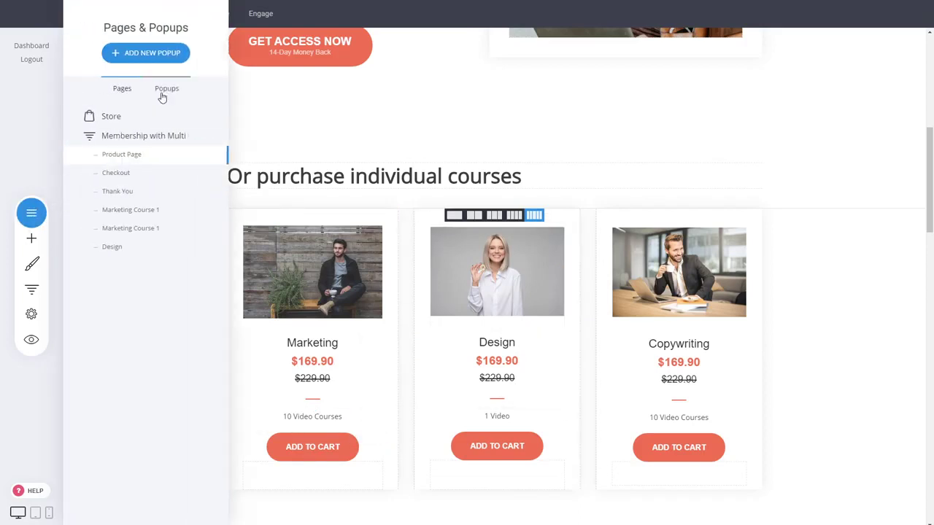
{"action": "left_click", "coordinate": [164, 63]}
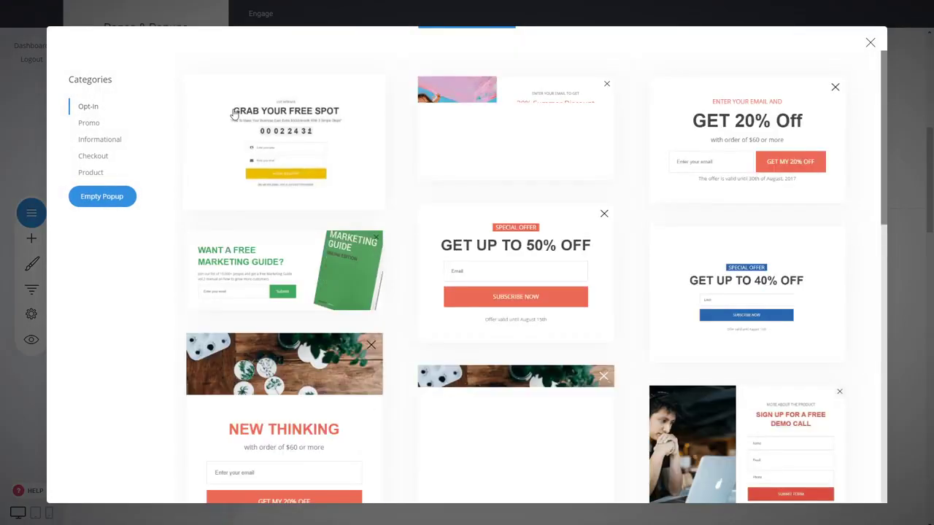
{"action": "left_click", "coordinate": [89, 174]}
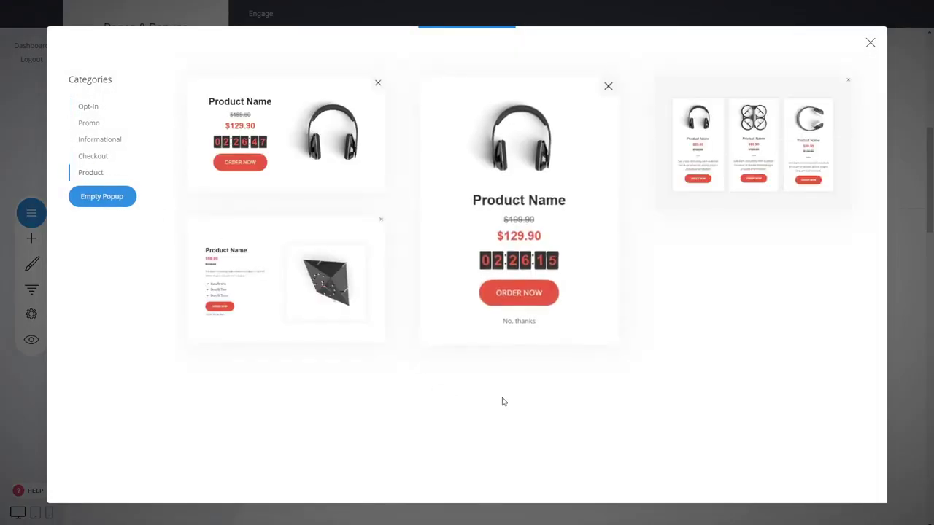
{"action": "left_click", "coordinate": [520, 230]}
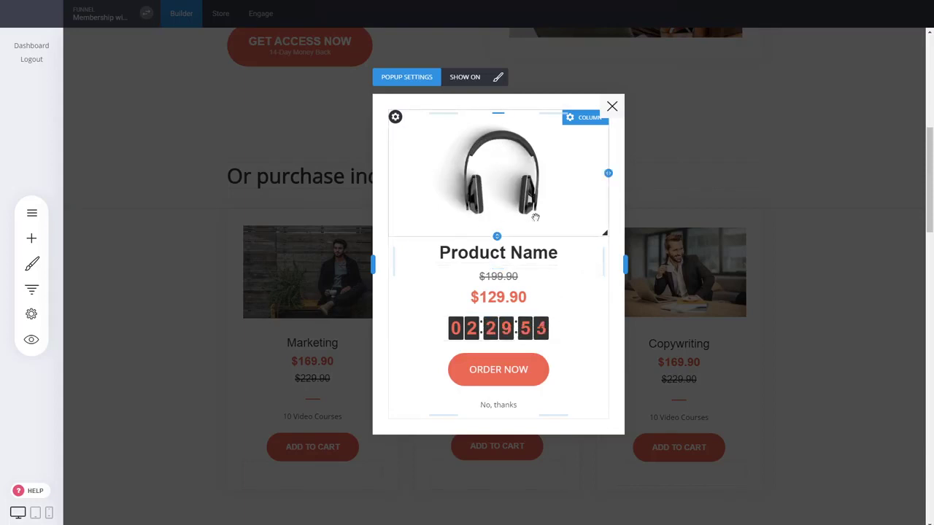
Link the popup's ORDER NOW button to the Design store product with the "Add to cart" action, then save and close the popup
{"action": "left_click", "coordinate": [499, 376]}
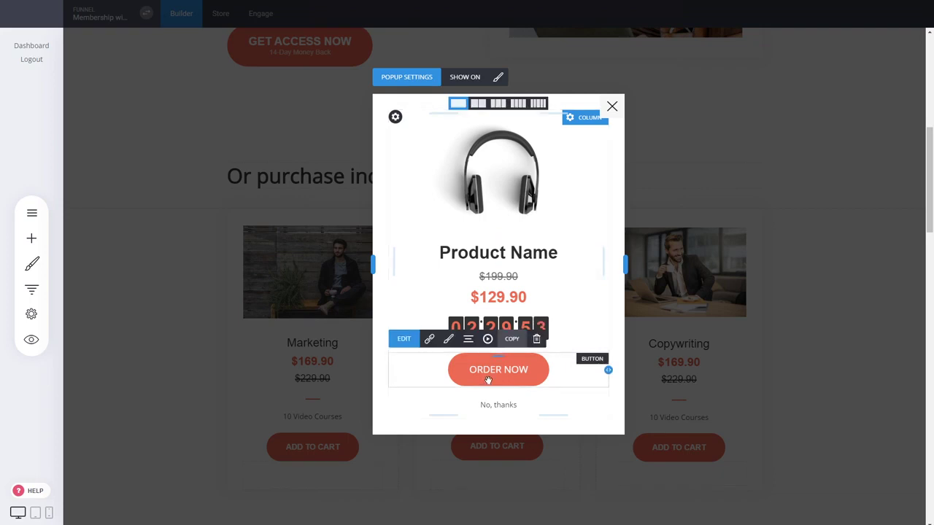
{"action": "left_click", "coordinate": [429, 339]}
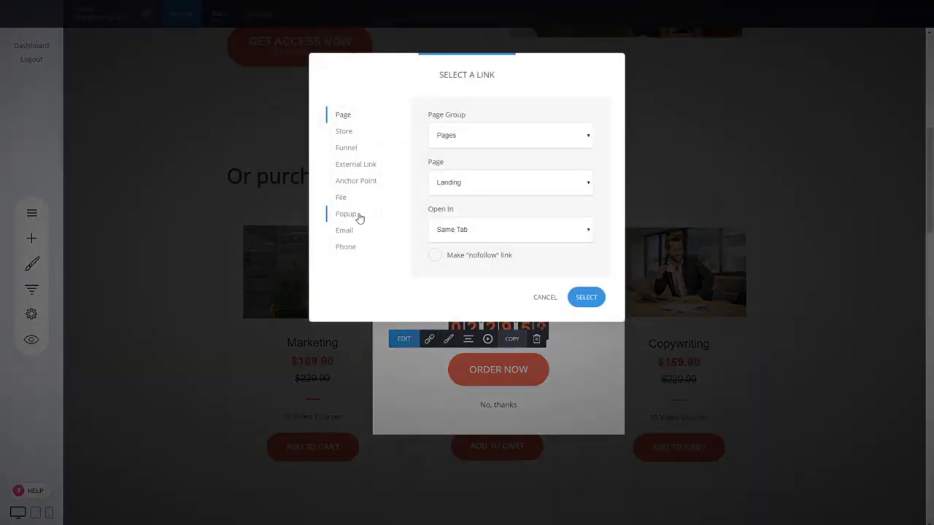
{"action": "left_click", "coordinate": [348, 132]}
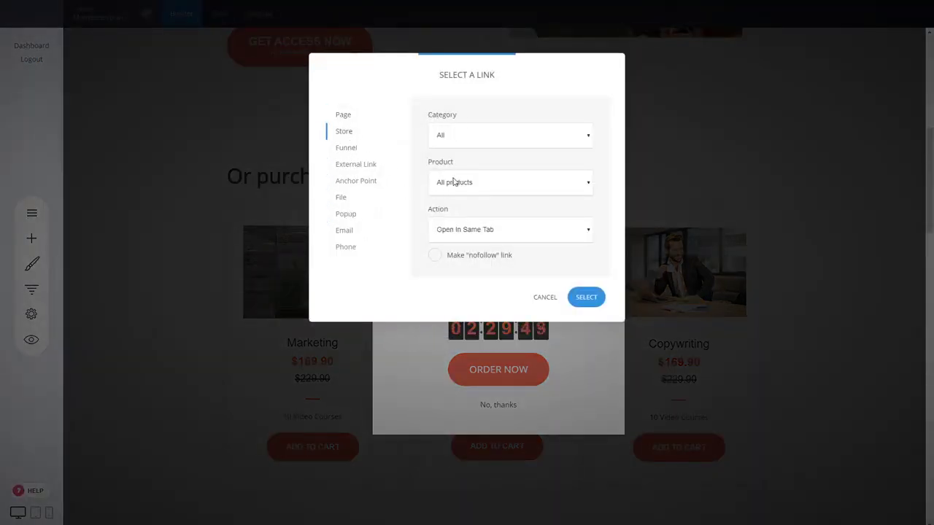
{"action": "left_click", "coordinate": [443, 239]}
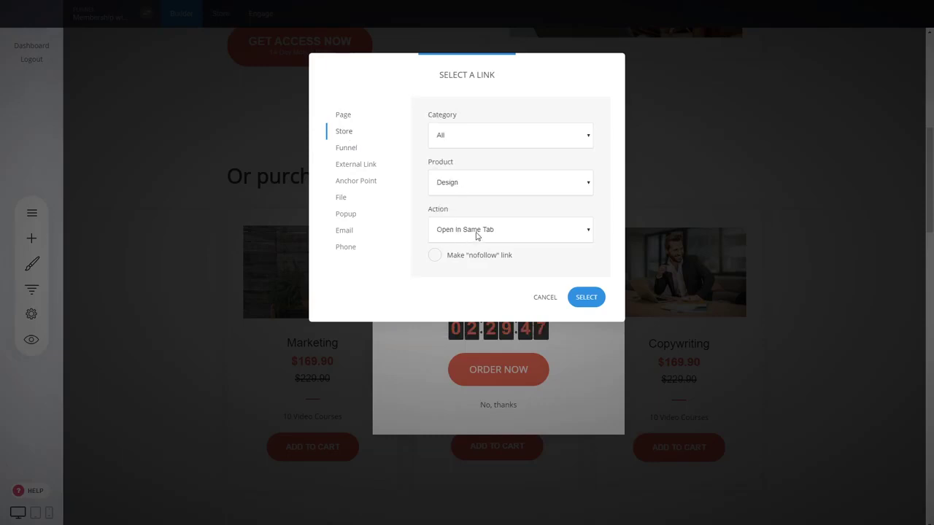
{"action": "left_click", "coordinate": [460, 270]}
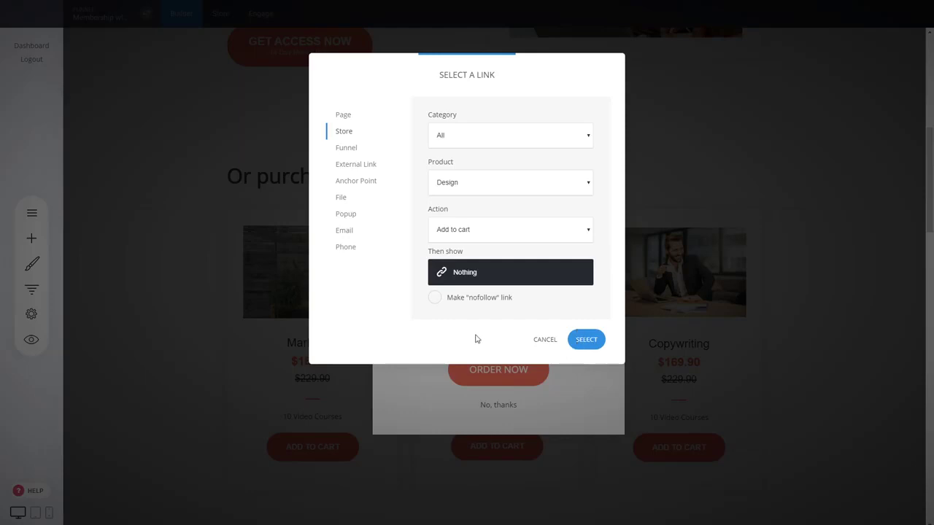
{"action": "left_click", "coordinate": [586, 340]}
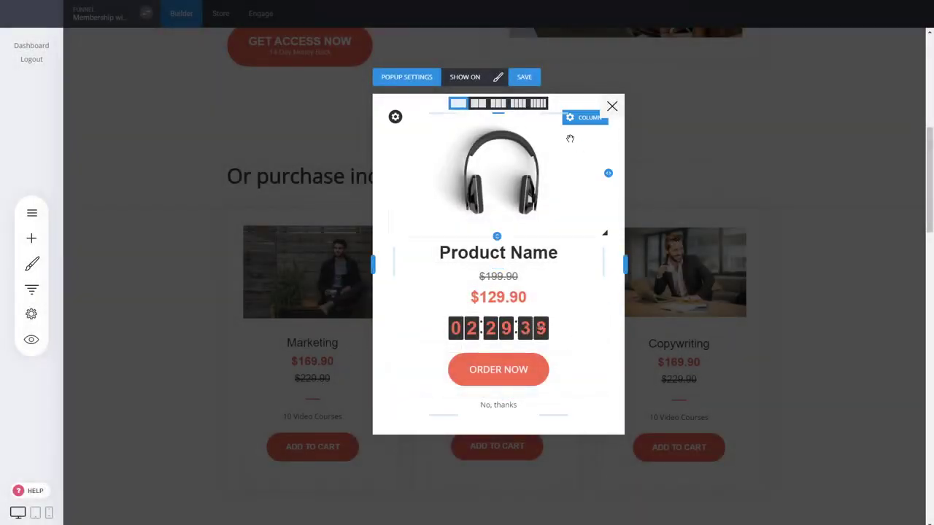
{"action": "left_click", "coordinate": [534, 78]}
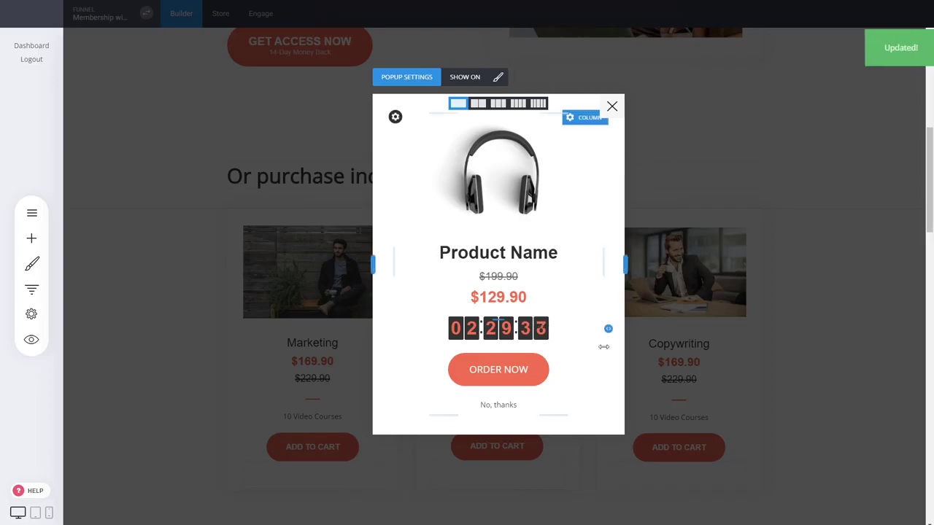
{"action": "left_click", "coordinate": [612, 107]}
Make the Marketing card's ADD TO CART button show the "New popup" popup after adding the product to the cart
{"action": "mouse_move", "coordinate": [309, 444]}
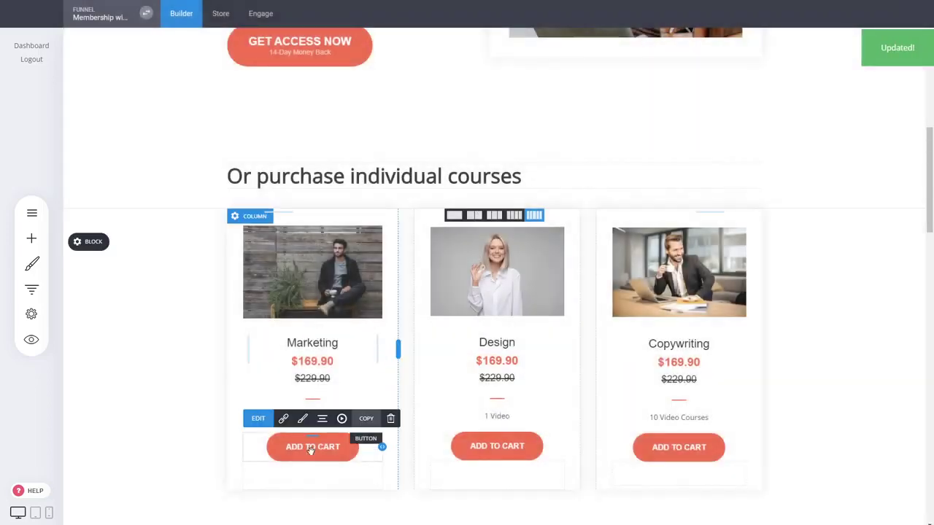
{"action": "left_click", "coordinate": [283, 418]}
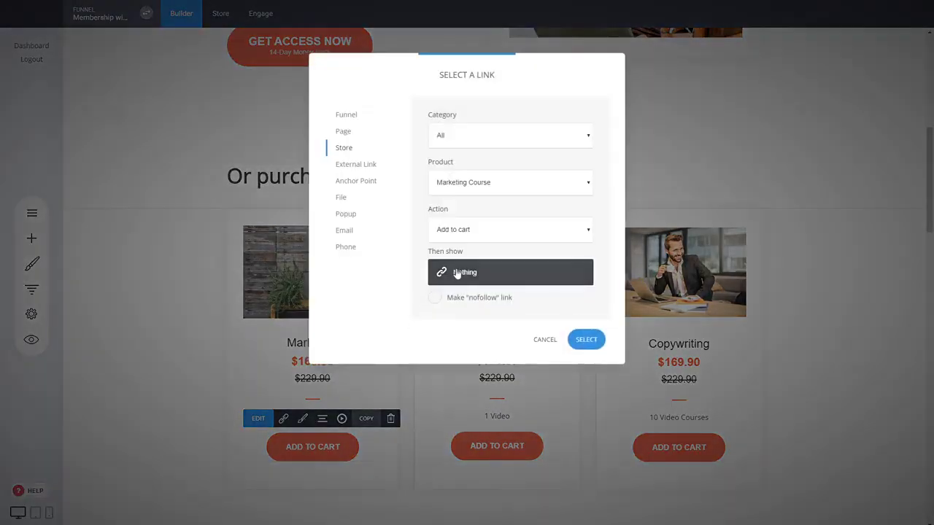
{"action": "left_click", "coordinate": [470, 278]}
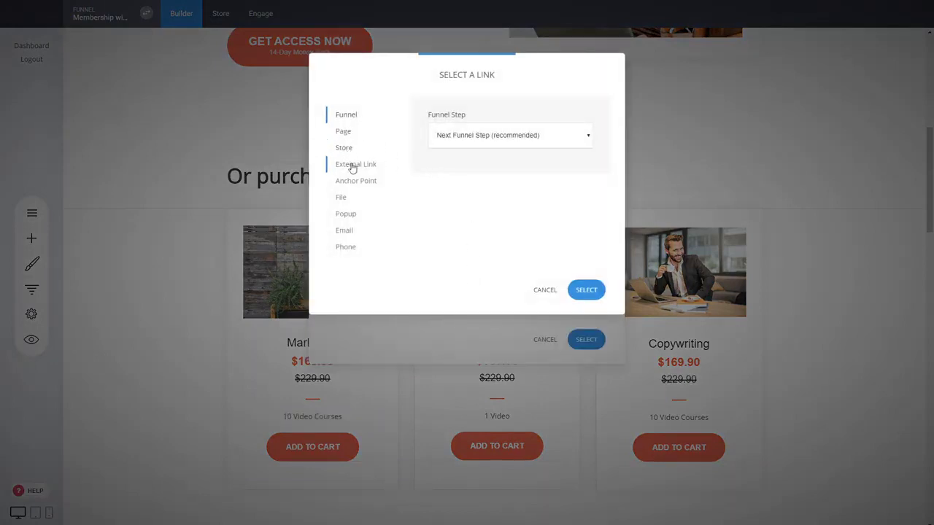
{"action": "left_click", "coordinate": [360, 215]}
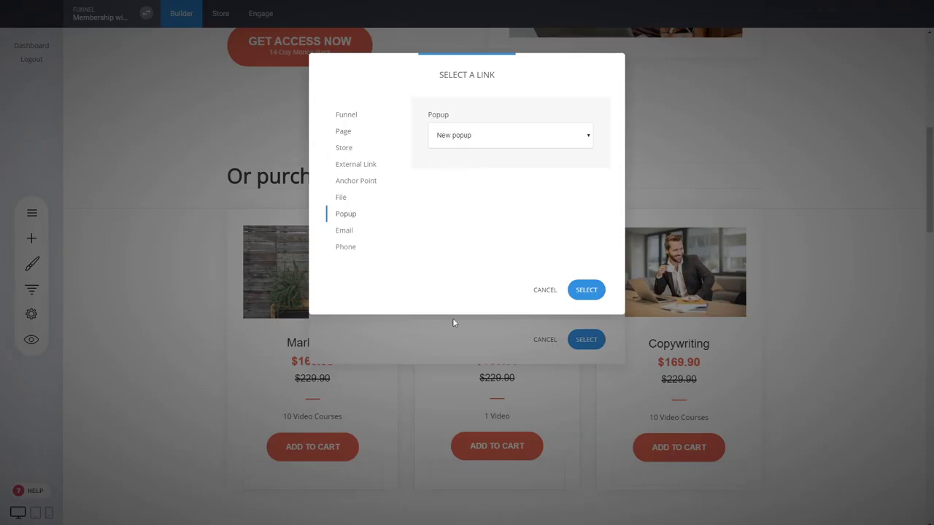
{"action": "left_click", "coordinate": [592, 290]}
{"action": "left_click", "coordinate": [587, 340]}
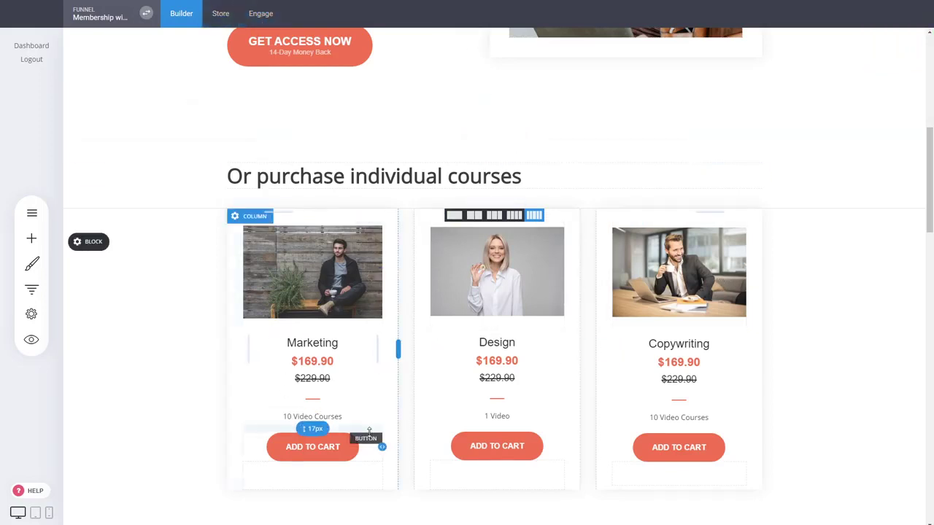
{"action": "left_click", "coordinate": [31, 289]}
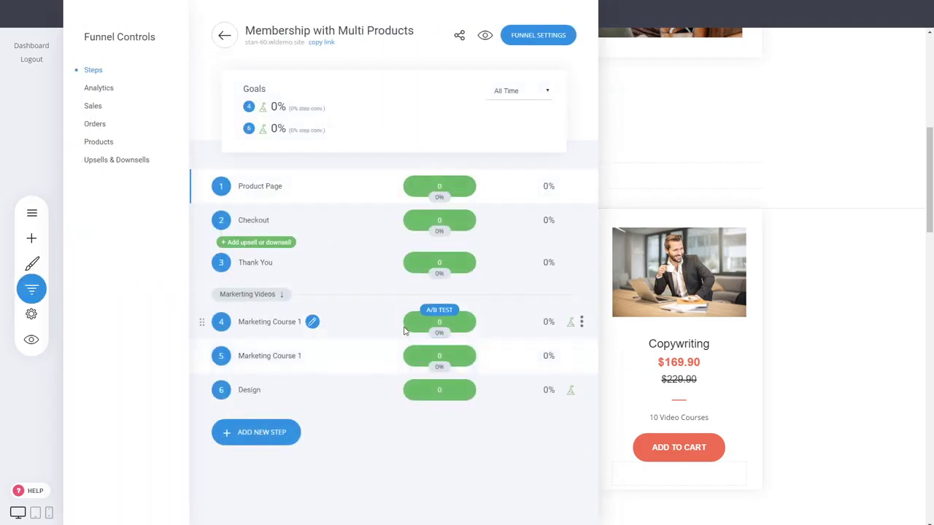
{"action": "left_click", "coordinate": [829, 335]}
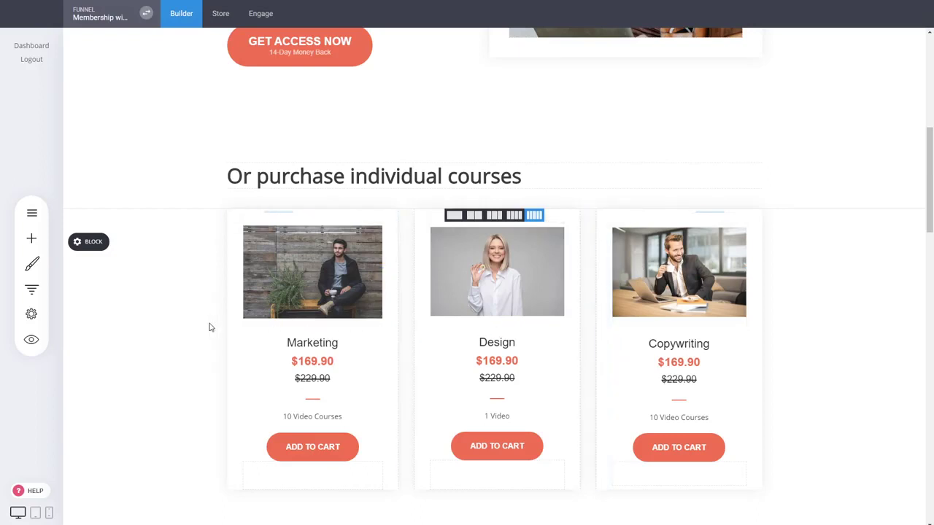
{"action": "scroll", "coordinate": [839, 251], "scroll_direction": "down", "scroll_amount": 1}
{"action": "key", "text": "ctrl+f"}
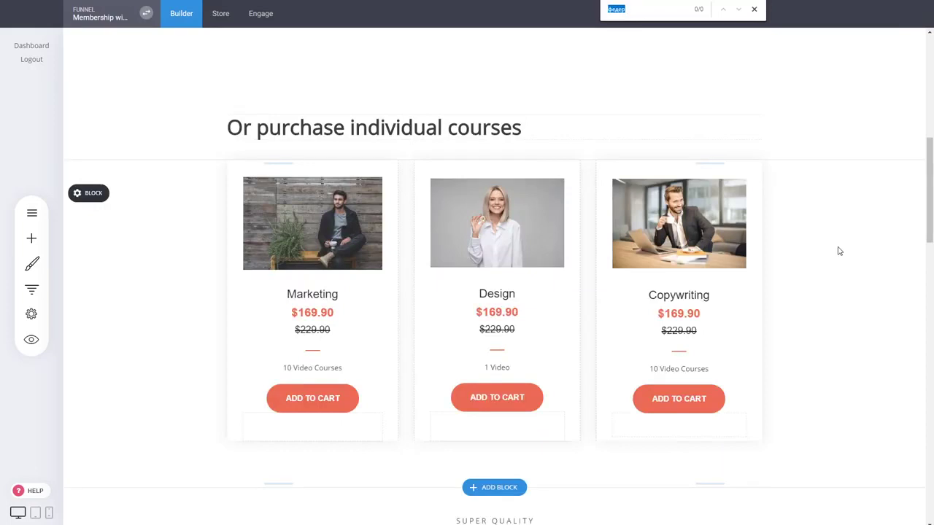
{"action": "left_click", "coordinate": [754, 9]}
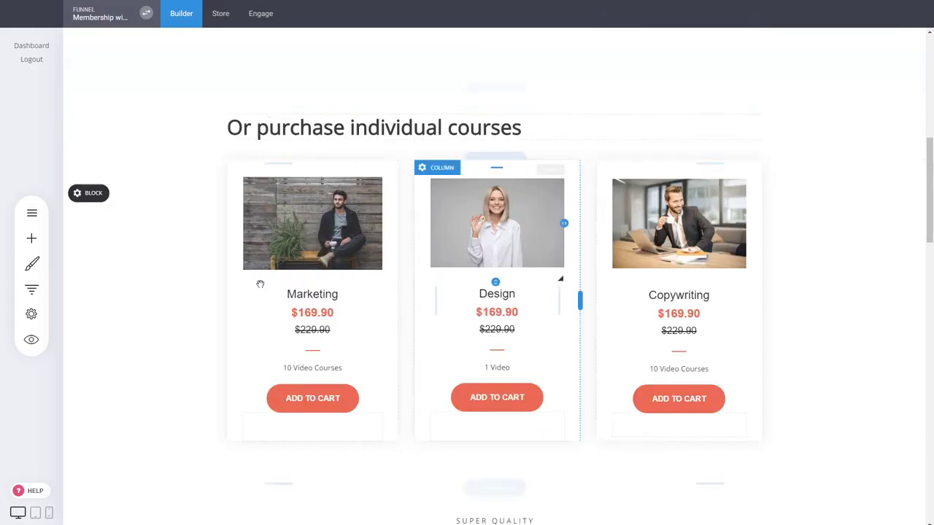
On the Checkout step, try Product Select for the checkout element, set it back to Cart Checkout and save the page
{"action": "left_click", "coordinate": [31, 289]}
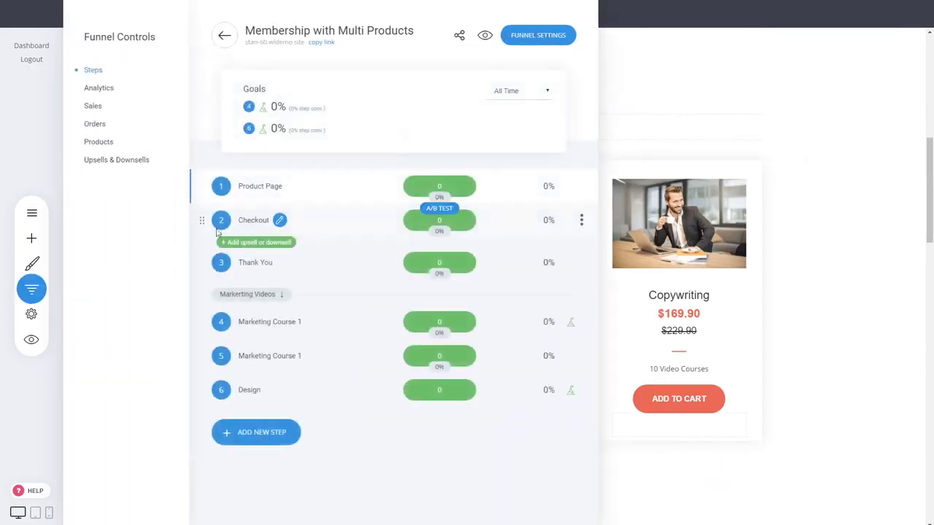
{"action": "left_click", "coordinate": [256, 221]}
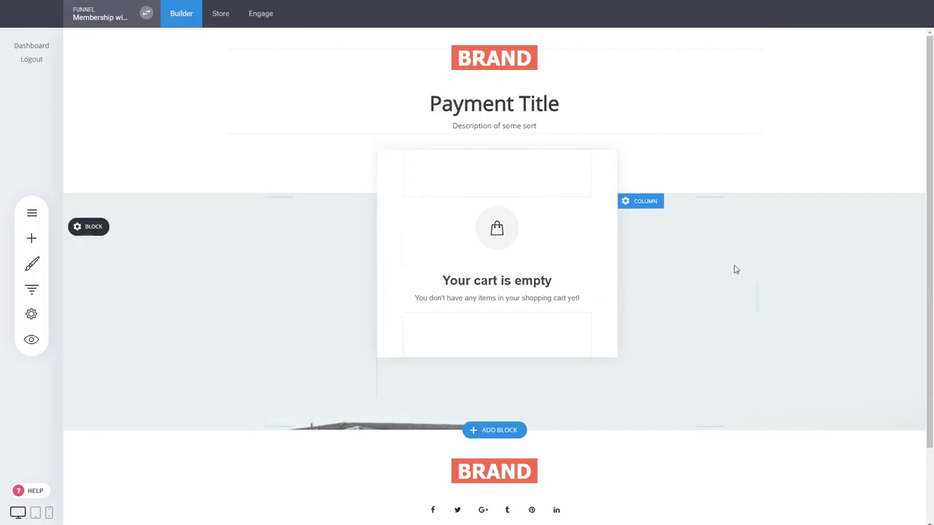
{"action": "left_click", "coordinate": [511, 268]}
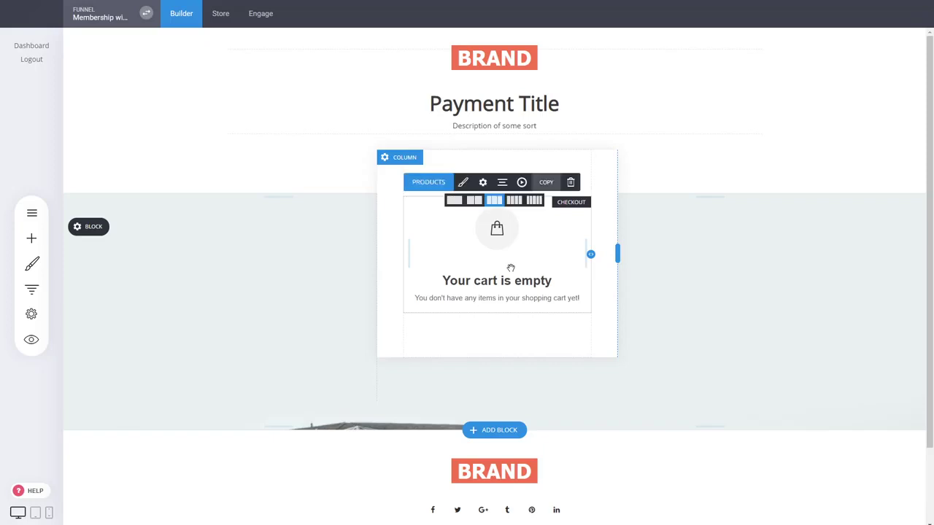
{"action": "left_click", "coordinate": [435, 186]}
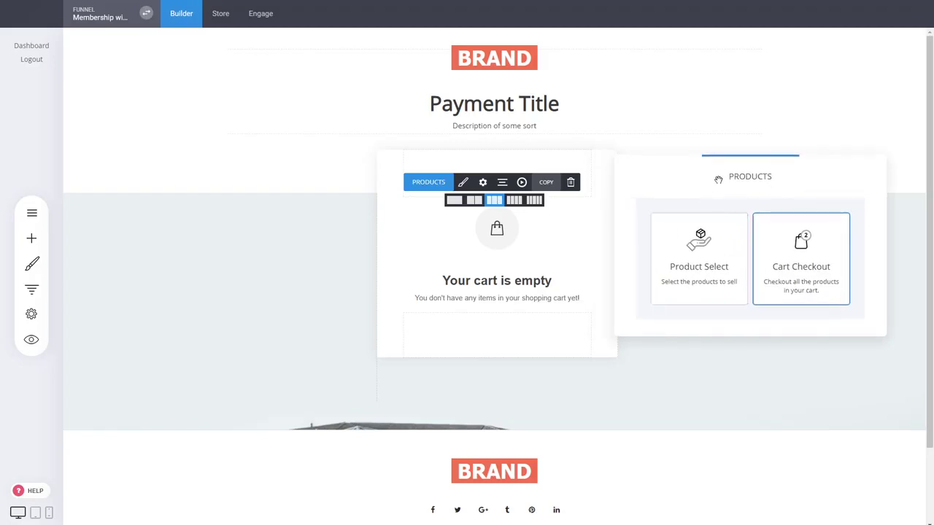
{"action": "mouse_move", "coordinate": [733, 173]}
{"action": "left_mouse_down"}
{"action": "mouse_move", "coordinate": [737, 188]}
{"action": "mouse_move", "coordinate": [728, 189]}
{"action": "left_mouse_up"}
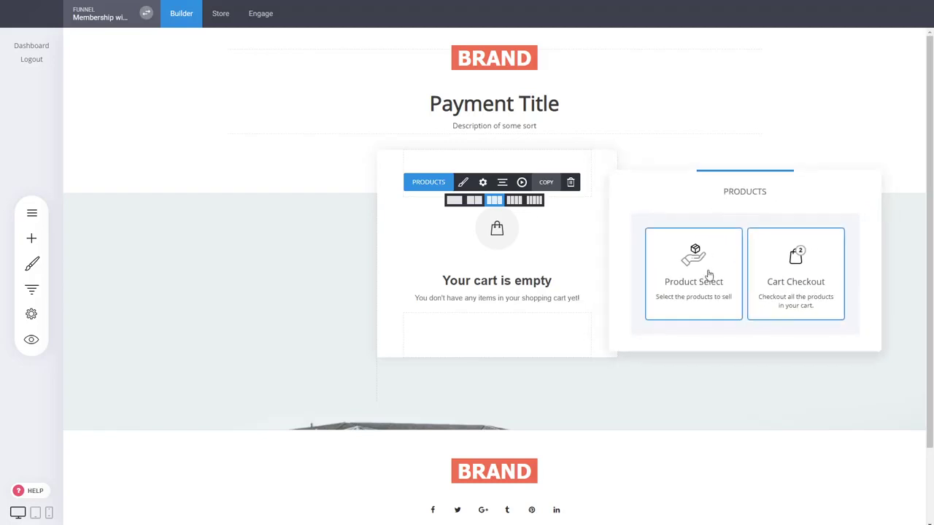
{"action": "left_click", "coordinate": [705, 276]}
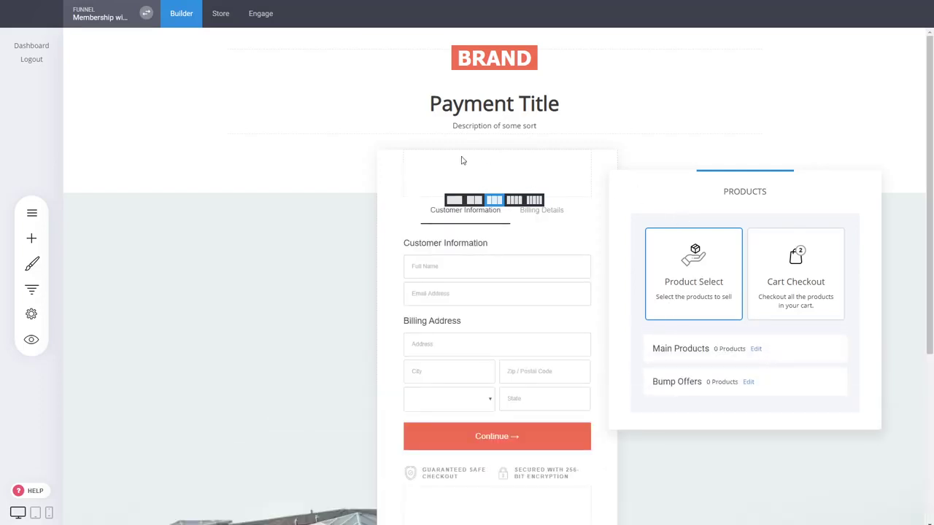
{"action": "left_click", "coordinate": [806, 261]}
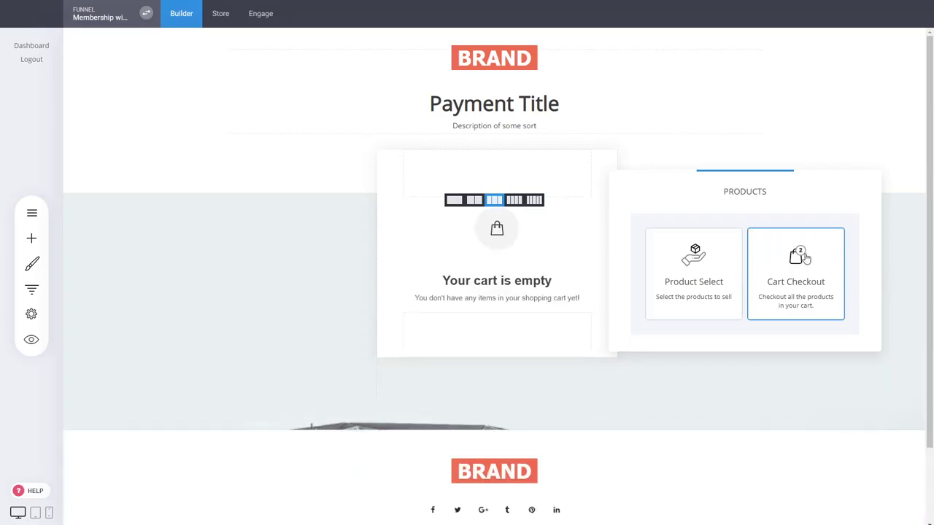
{"action": "left_click_drag", "start_coordinate": [751, 188], "coordinate": [751, 185]}
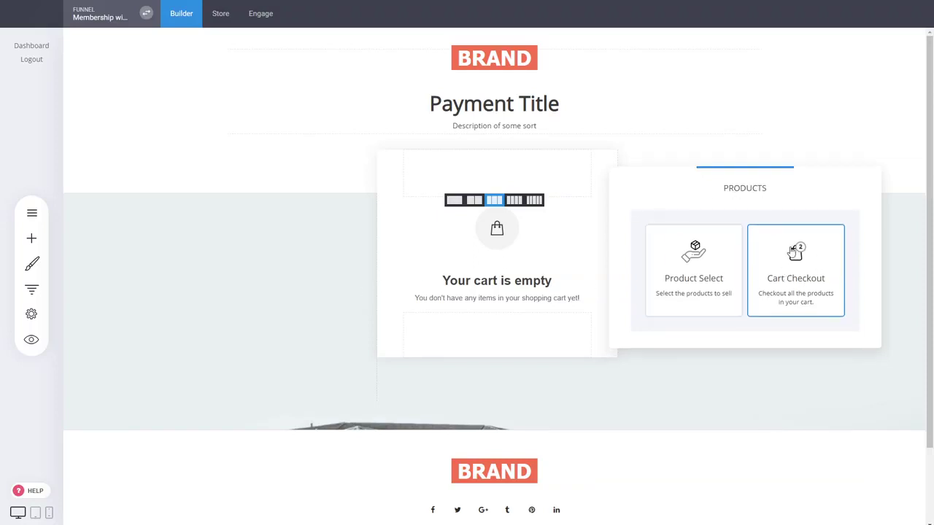
{"action": "left_click", "coordinate": [326, 260]}
{"action": "left_click", "coordinate": [464, 24]}
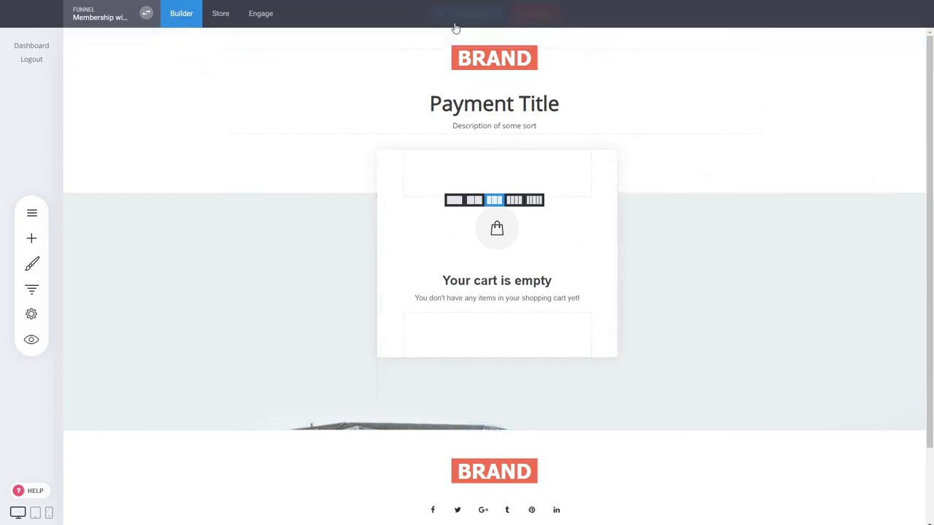
Open the funnel's Product Page step for editing
{"action": "left_click", "coordinate": [32, 289]}
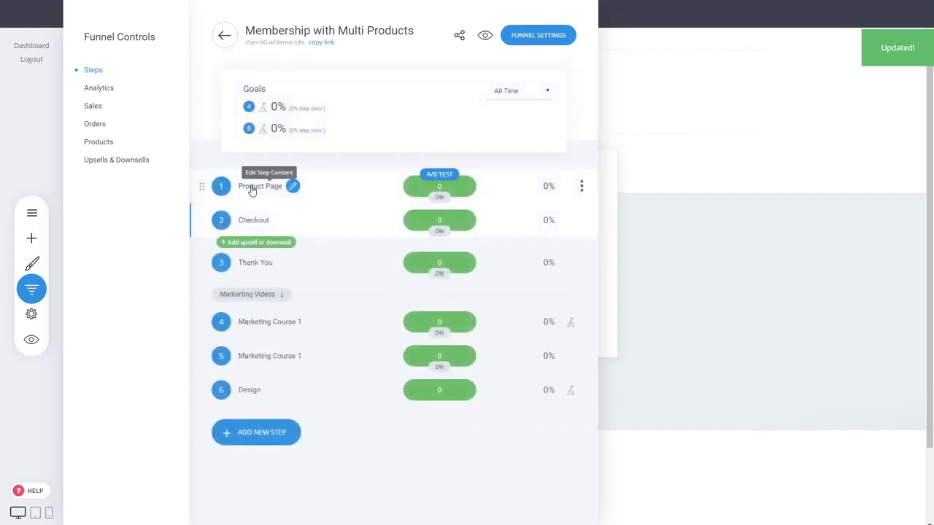
{"action": "left_click", "coordinate": [252, 188]}
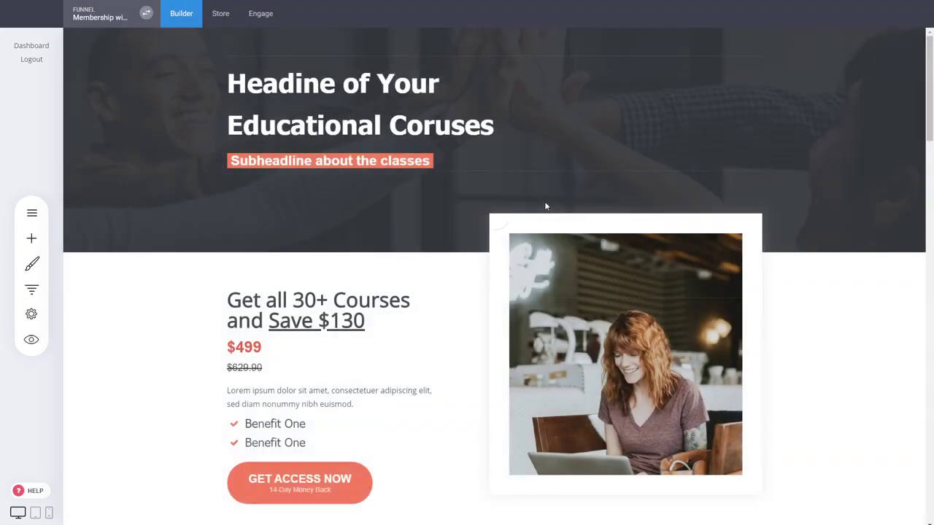
{"action": "scroll", "coordinate": [815, 338], "scroll_direction": "down", "scroll_amount": 3}
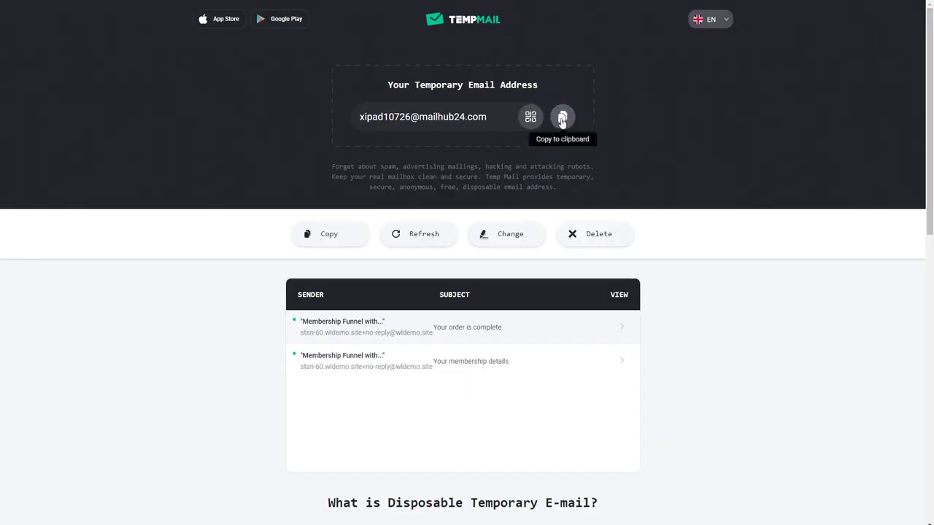
Switch to TempMail, replace the current temporary e-mail address with a new one and copy it
{"action": "left_click", "coordinate": [561, 119]}
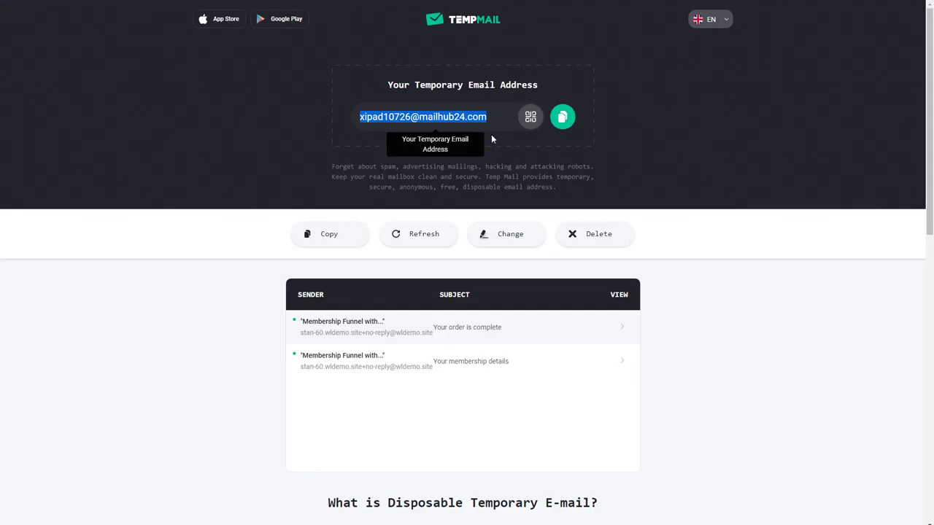
{"action": "left_click", "coordinate": [594, 234]}
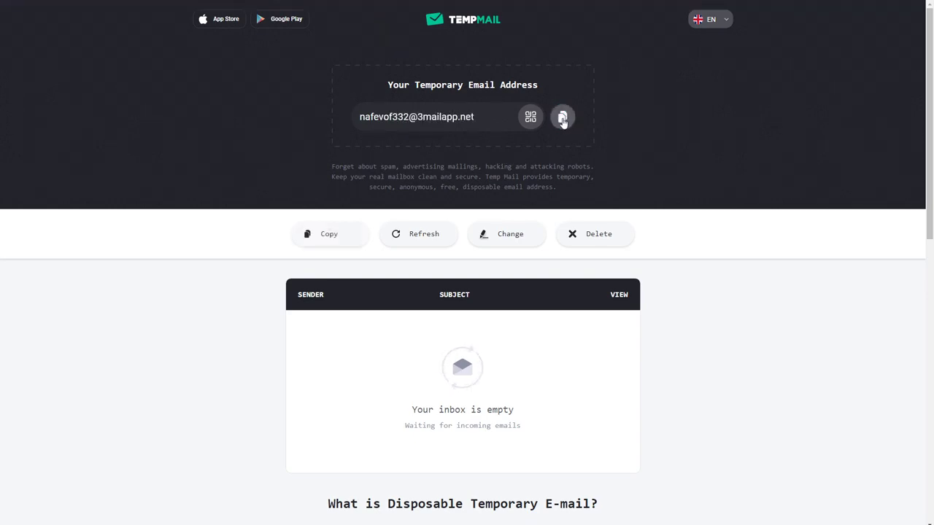
{"action": "left_click", "coordinate": [563, 117]}
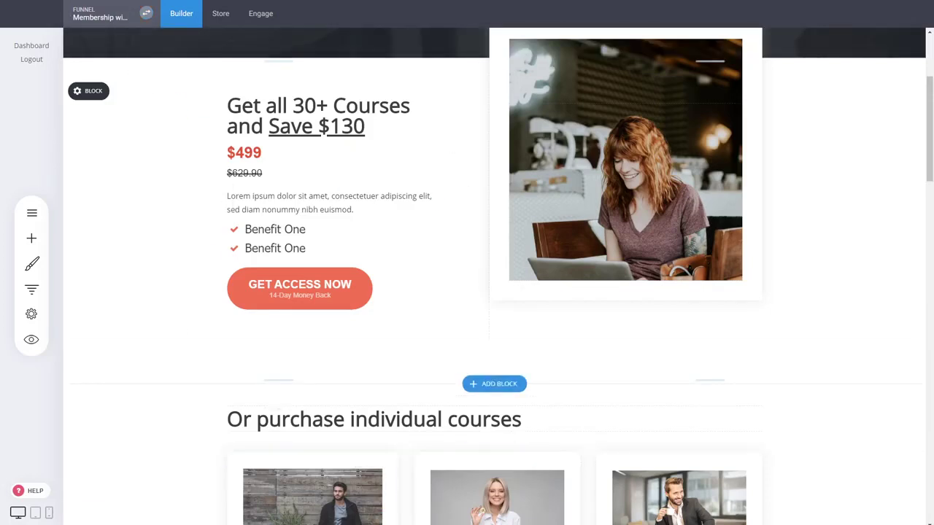
Preview the Product Page and look through it down to the individual course cards
{"action": "left_click", "coordinate": [31, 289]}
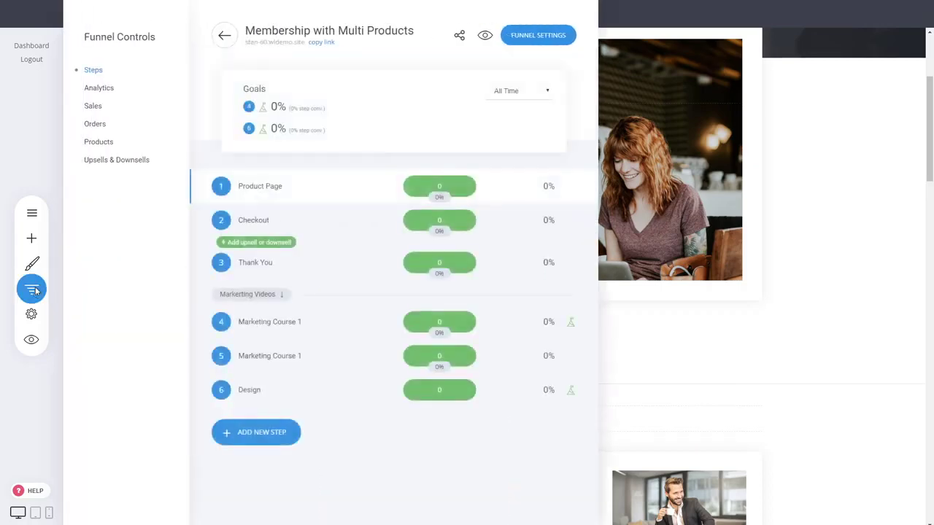
{"action": "left_click", "coordinate": [33, 290]}
{"action": "left_click", "coordinate": [31, 339]}
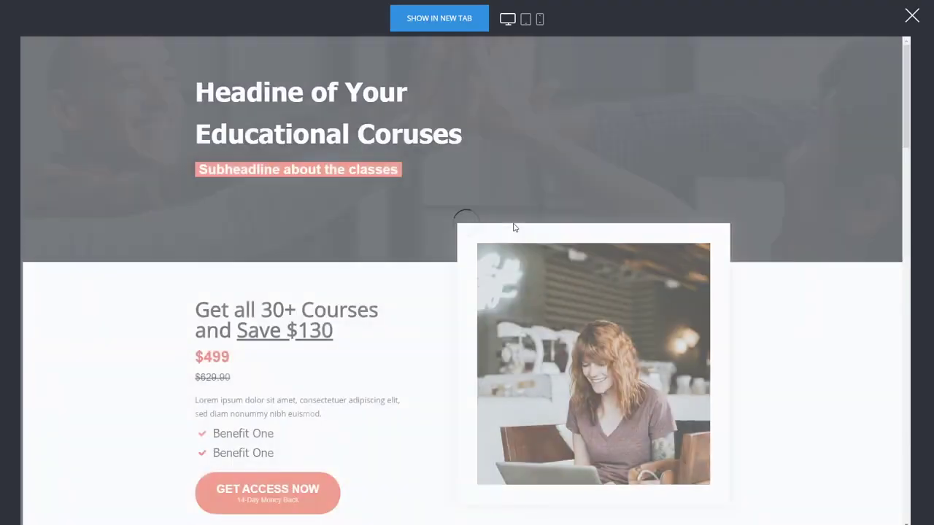
{"action": "scroll", "coordinate": [584, 225], "scroll_direction": "down", "scroll_amount": 3}
{"action": "scroll", "coordinate": [685, 319], "scroll_direction": "up", "scroll_amount": 2}
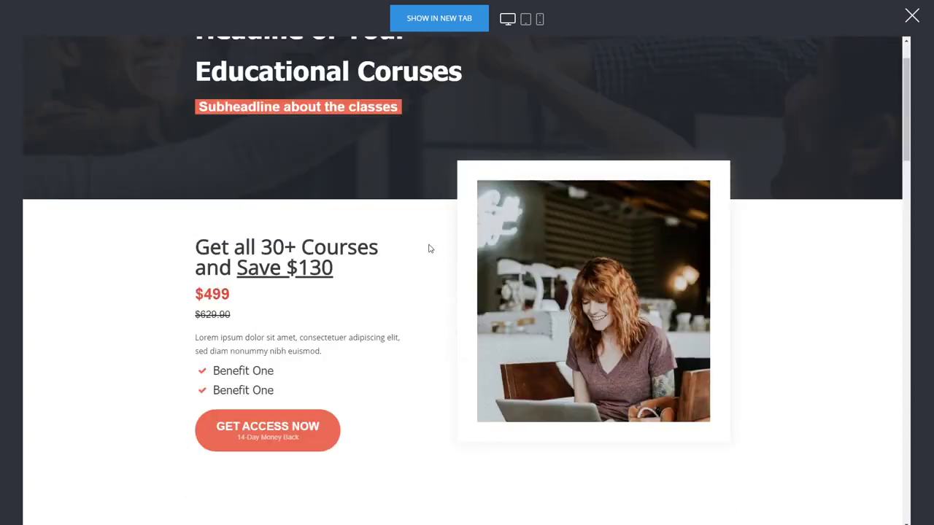
{"action": "scroll", "coordinate": [698, 163], "scroll_direction": "up", "scroll_amount": 1}
{"action": "scroll", "coordinate": [802, 265], "scroll_direction": "down", "scroll_amount": 6}
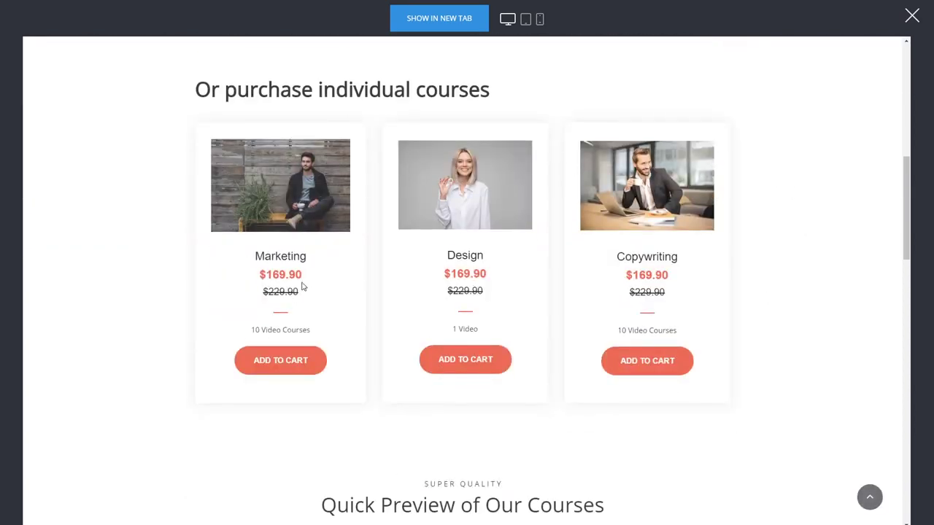
Add the Marketing course to the cart, dismiss the popup offer, add the Design course and proceed to checkout
{"action": "left_click", "coordinate": [305, 368]}
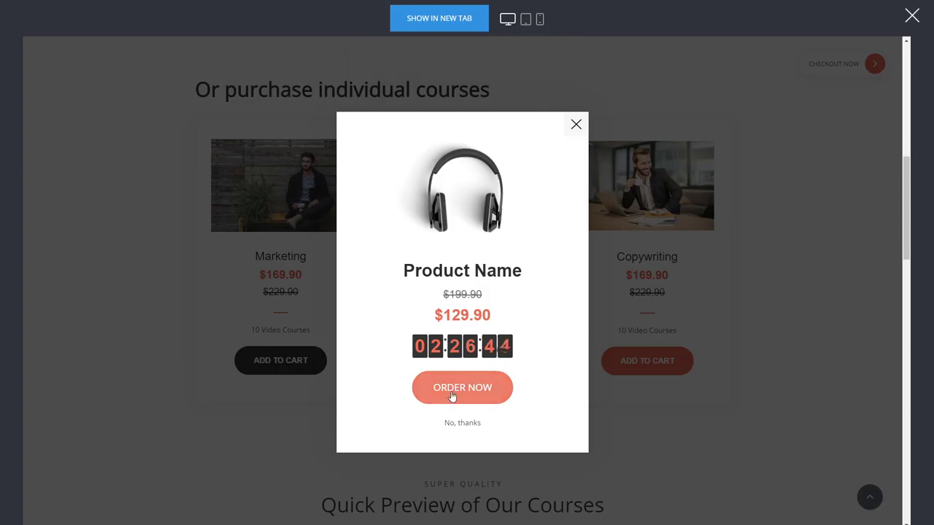
{"action": "left_click", "coordinate": [576, 124]}
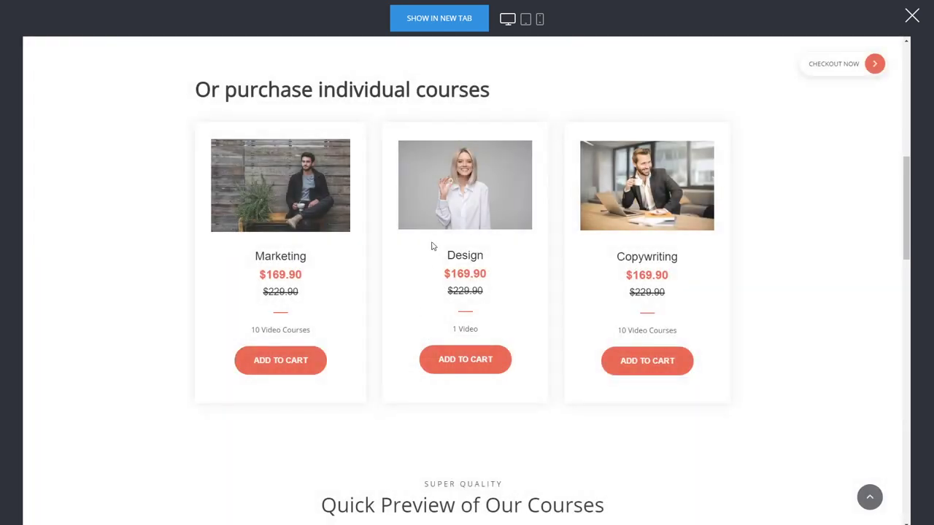
{"action": "left_click", "coordinate": [450, 371]}
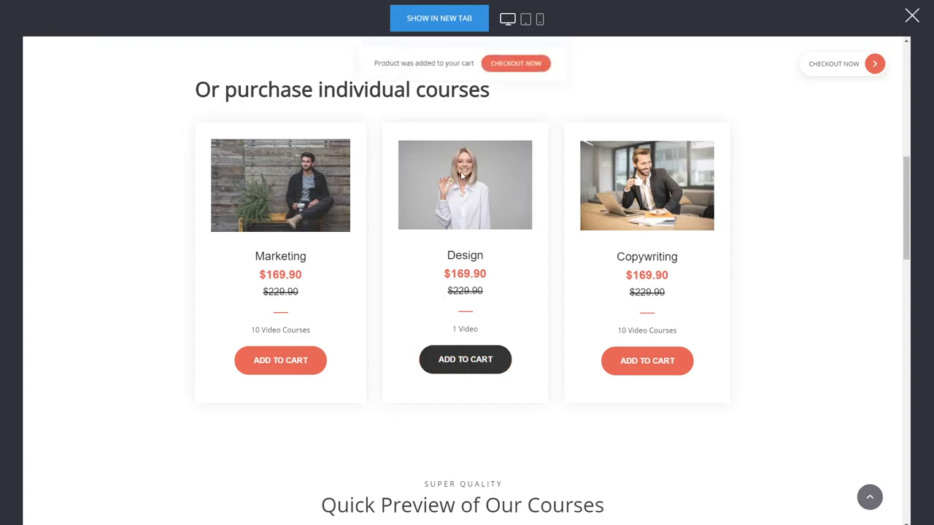
{"action": "left_click", "coordinate": [874, 65]}
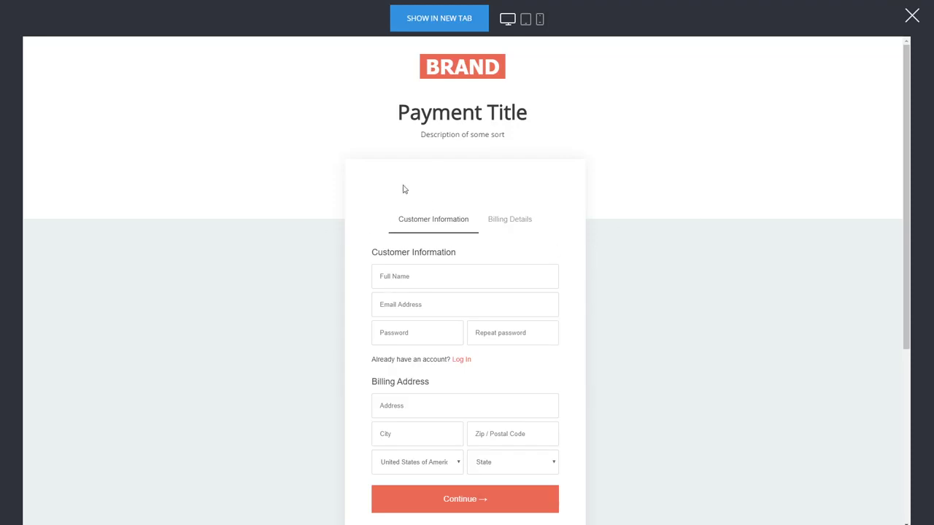
Fill in the checkout's customer information with a test name, the copied temporary e-mail address, and a password entered twice
{"action": "left_click", "coordinate": [390, 277]}
{"action": "type", "text": "dsadas"}
{"action": "key", "text": "ctrl+v"}
{"action": "left_click", "coordinate": [399, 336]}
{"action": "type", "text": "••••"}
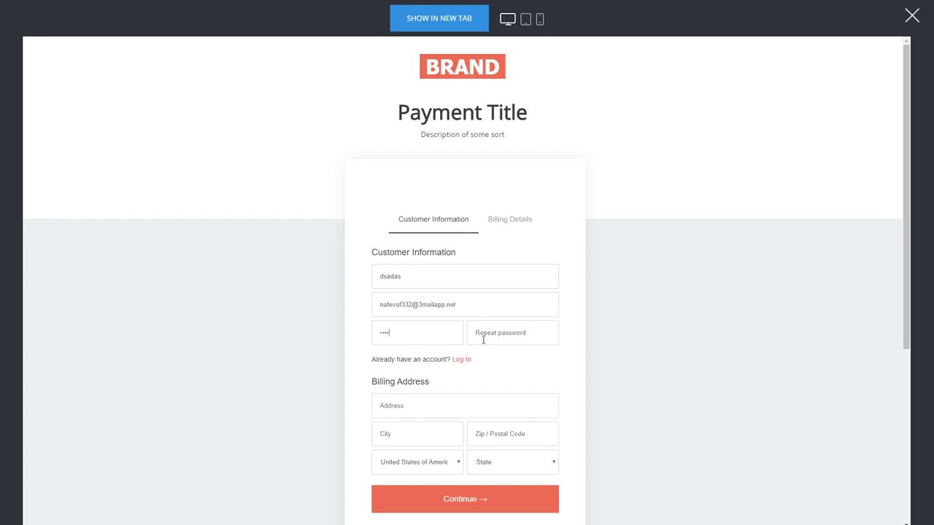
{"action": "type", "text": "••"}
{"action": "left_click", "coordinate": [503, 332]}
{"action": "scroll", "coordinate": [347, 337], "scroll_direction": "down", "scroll_amount": 1}
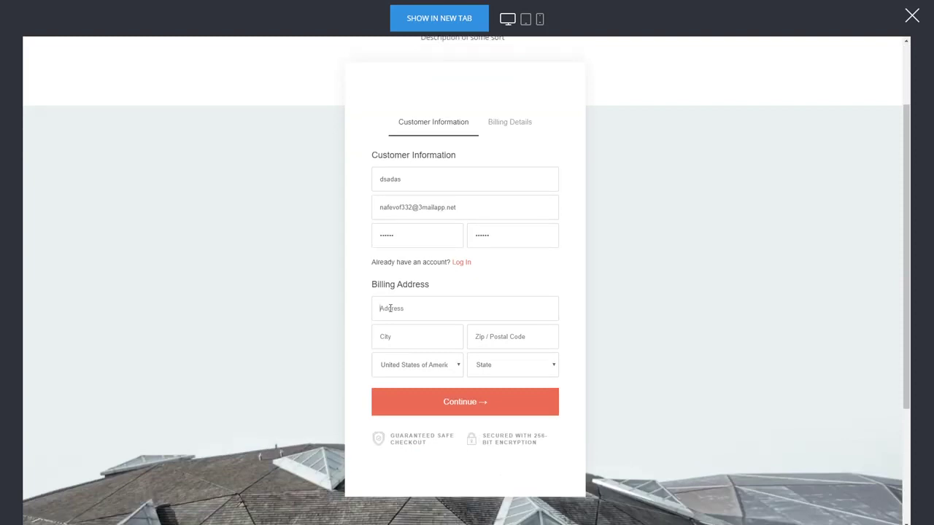
Fill in the billing street address, city, postal code and state, and continue to the billing details
{"action": "left_click", "coordinate": [390, 308]}
{"action": "type", "text": "dsadsa"}
{"action": "left_click", "coordinate": [384, 338]}
{"action": "type", "text": "dsad"}
{"action": "left_click", "coordinate": [497, 342]}
{"action": "type", "text": "as"}
{"action": "left_click_drag", "start_coordinate": [490, 342], "coordinate": [420, 339]}
{"action": "type", "text": "323232"}
{"action": "left_click", "coordinate": [497, 374]}
{"action": "left_click", "coordinate": [507, 323]}
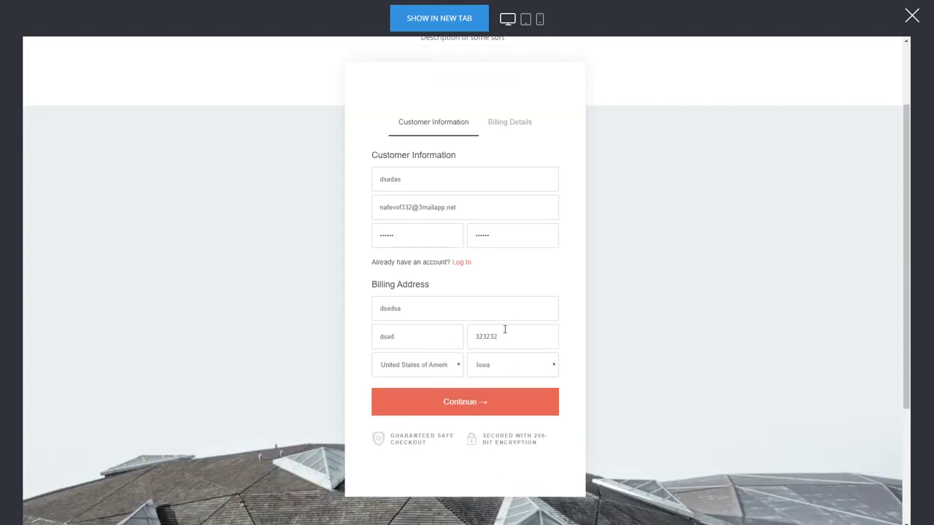
{"action": "left_click", "coordinate": [511, 403]}
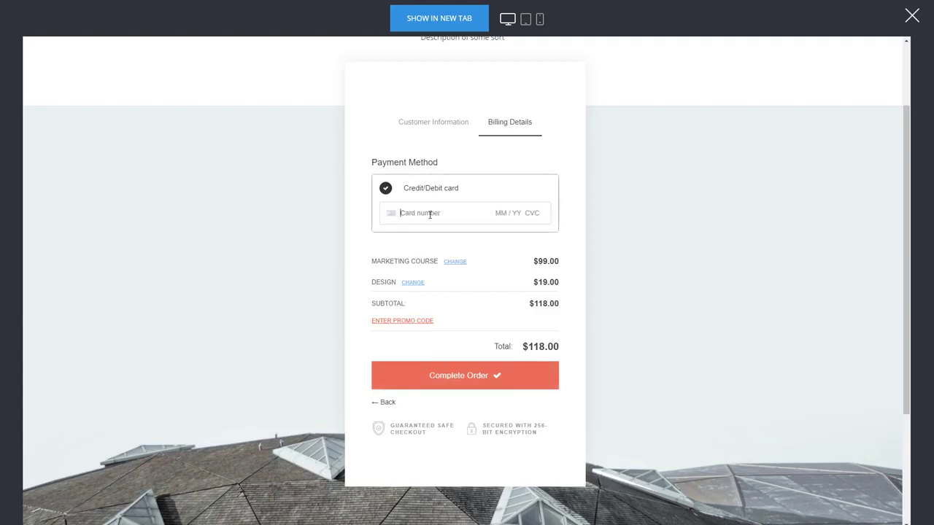
Enter the test card's number, expiry date and CVC as the payment method and complete the order
{"action": "type", "text": "4242 4242 4242 4242 04 / 24 242"}
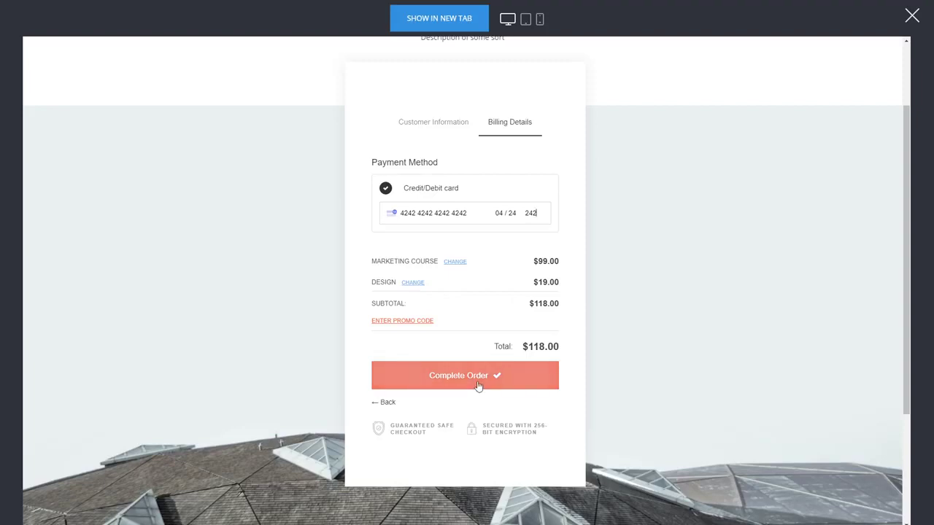
{"action": "left_click", "coordinate": [454, 388]}
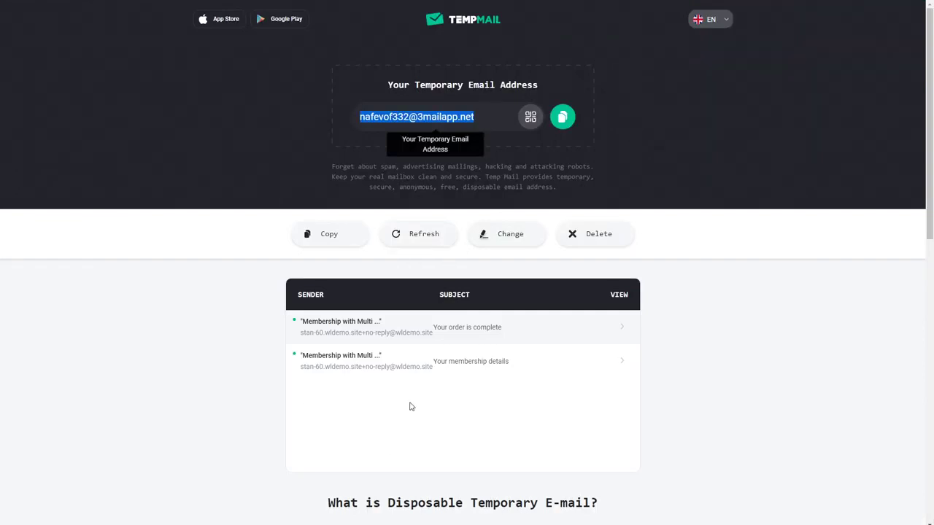
Switch to TempMail, read the "Your order is complete" e-mail with its items and billing details, and return to the message list
{"action": "left_click", "coordinate": [493, 330]}
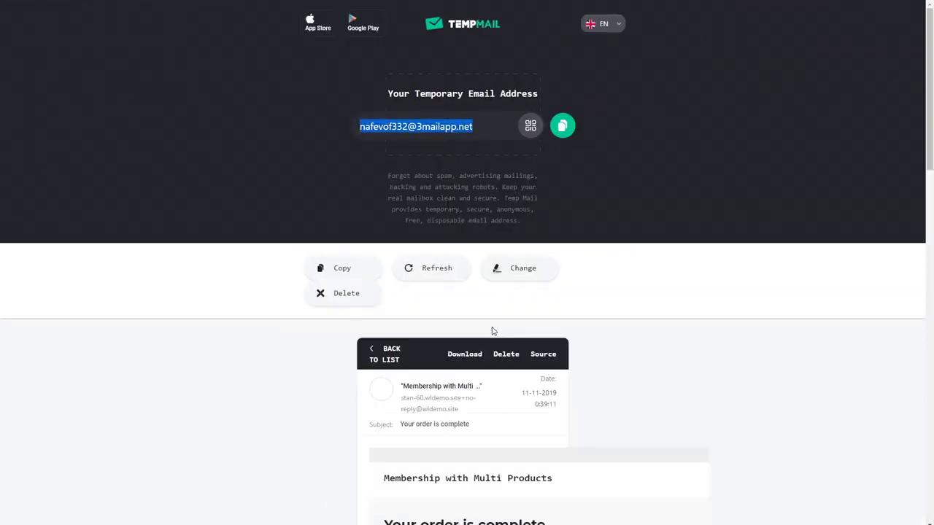
{"action": "scroll", "coordinate": [647, 343], "scroll_direction": "down", "scroll_amount": 4}
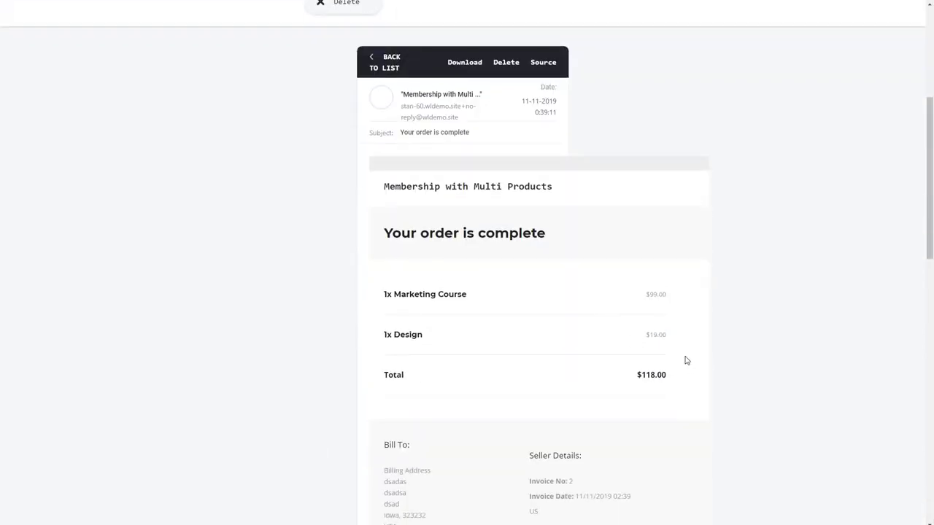
{"action": "scroll", "coordinate": [325, 403], "scroll_direction": "down", "scroll_amount": 1}
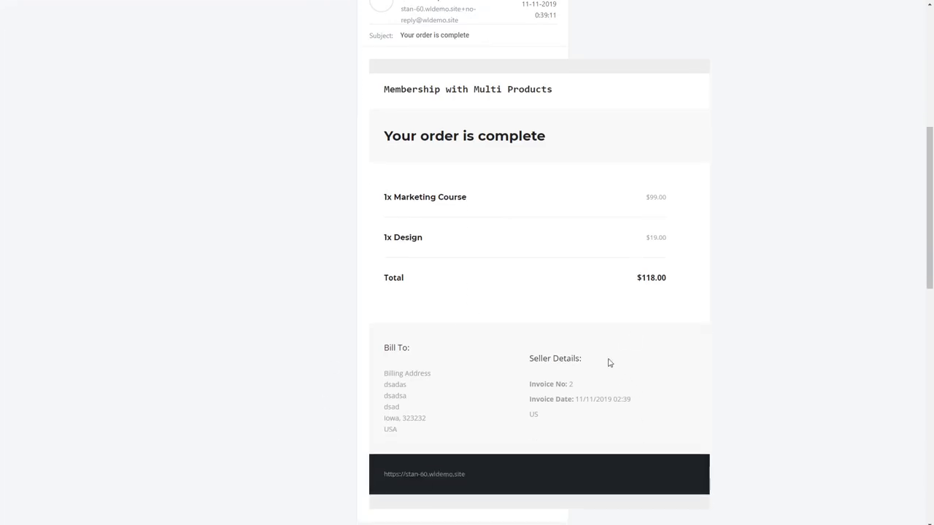
{"action": "scroll", "coordinate": [573, 338], "scroll_direction": "up", "scroll_amount": 4}
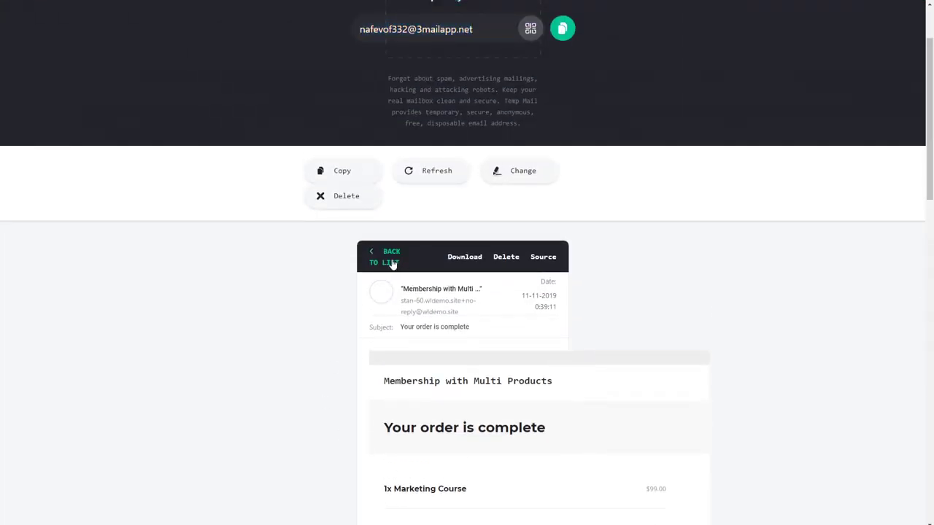
{"action": "left_click", "coordinate": [392, 263]}
Open the "Your membership details" e-mail, follow the access link for Design and look over the course page
{"action": "left_click", "coordinate": [496, 329]}
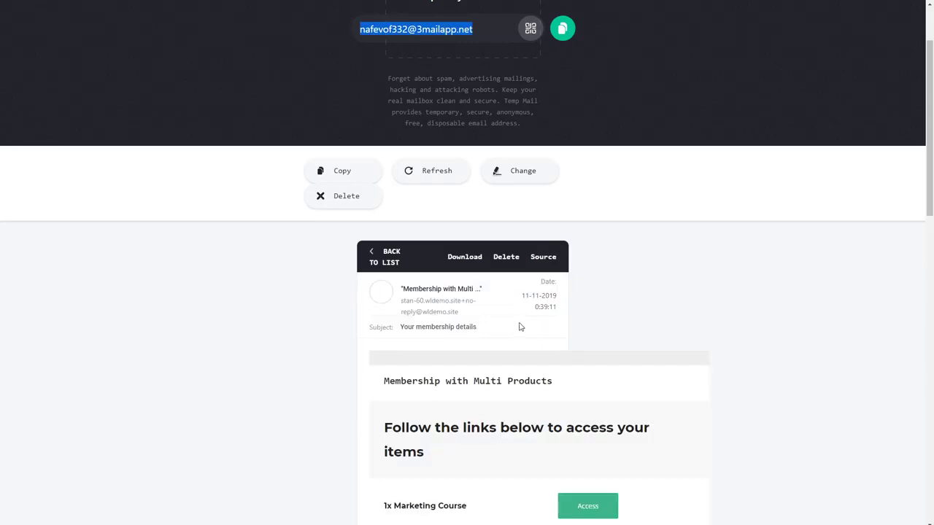
{"action": "scroll", "coordinate": [520, 327], "scroll_direction": "down", "scroll_amount": 3}
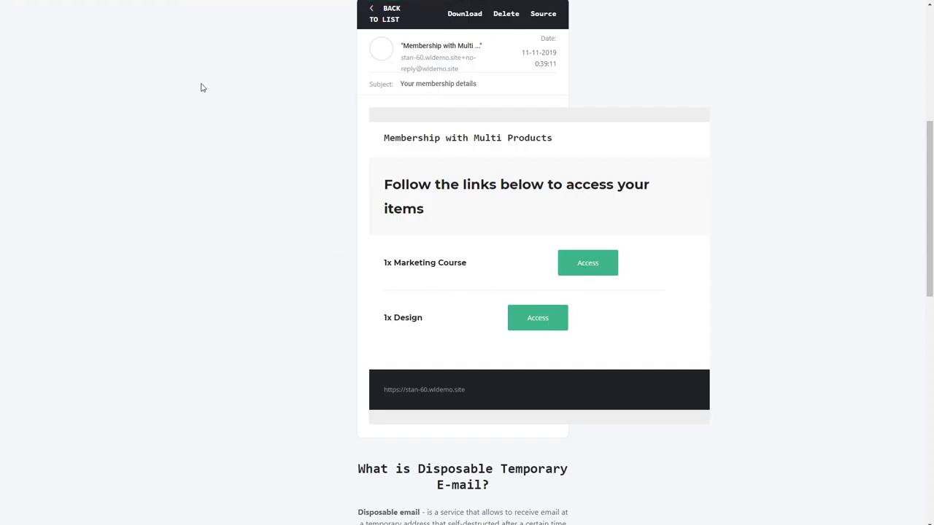
{"action": "left_click", "coordinate": [533, 326]}
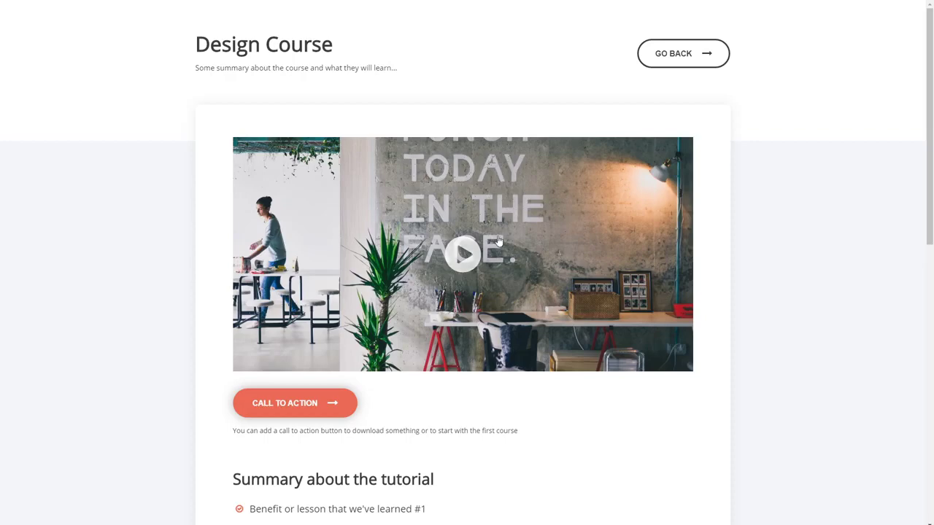
{"action": "scroll", "coordinate": [293, 216], "scroll_direction": "down", "scroll_amount": 3}
{"action": "scroll", "coordinate": [294, 216], "scroll_direction": "up", "scroll_amount": 3}
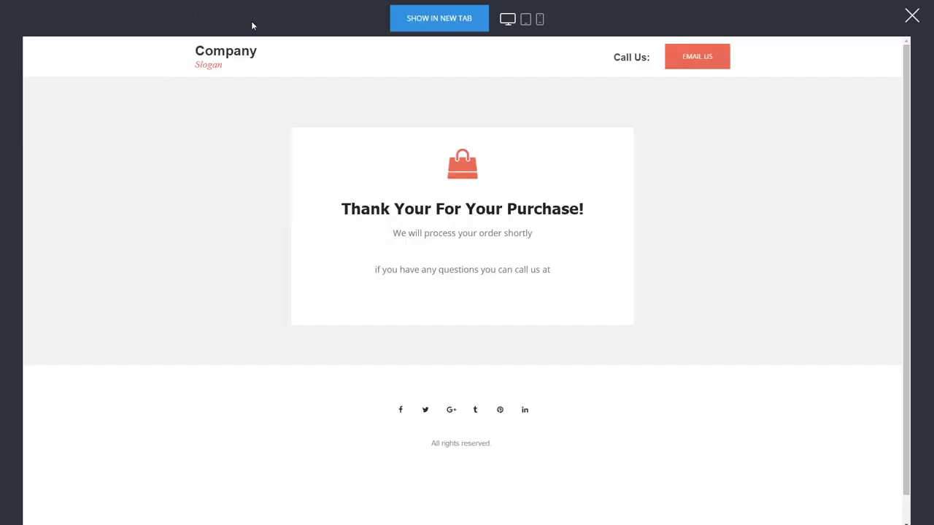
Close the funnel preview and check the Marketing member group in Engage, including its login redirect page and the new member's profile
{"action": "left_click", "coordinate": [912, 18]}
{"action": "left_click", "coordinate": [261, 16]}
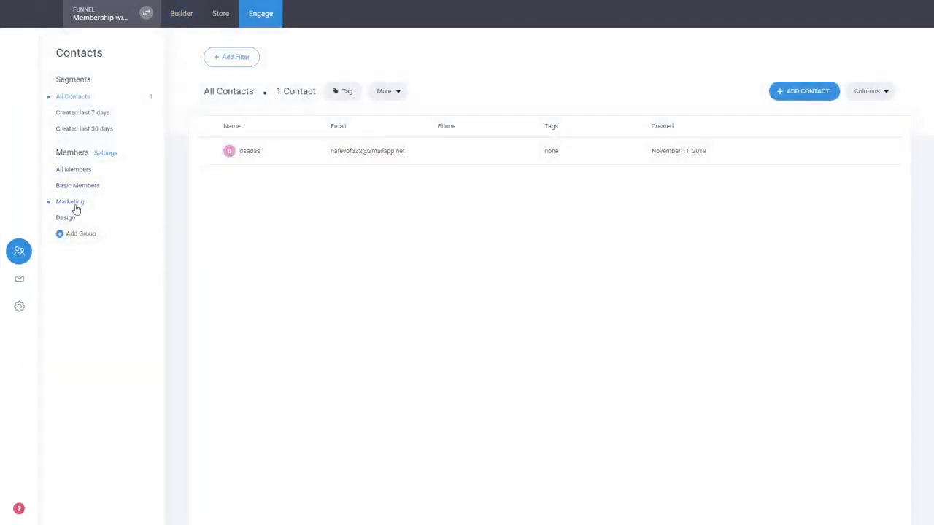
{"action": "left_click", "coordinate": [70, 203]}
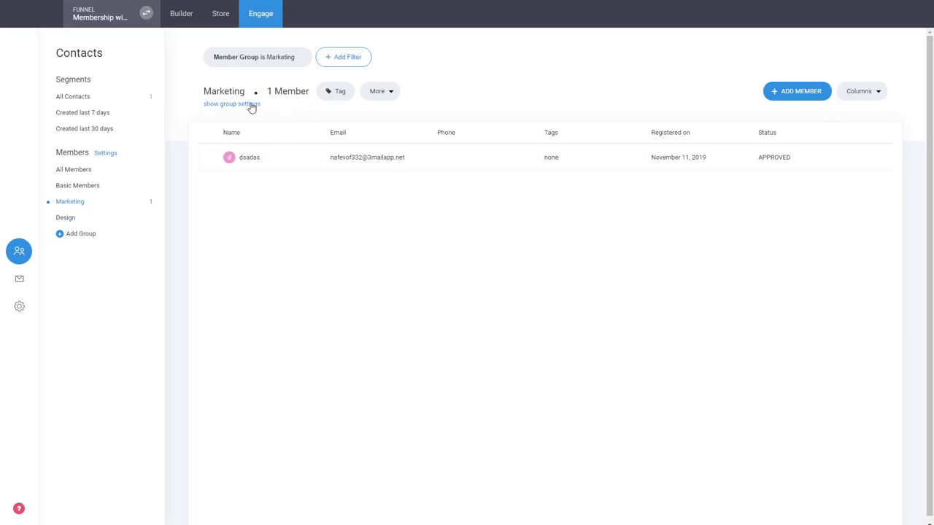
{"action": "left_click", "coordinate": [250, 106]}
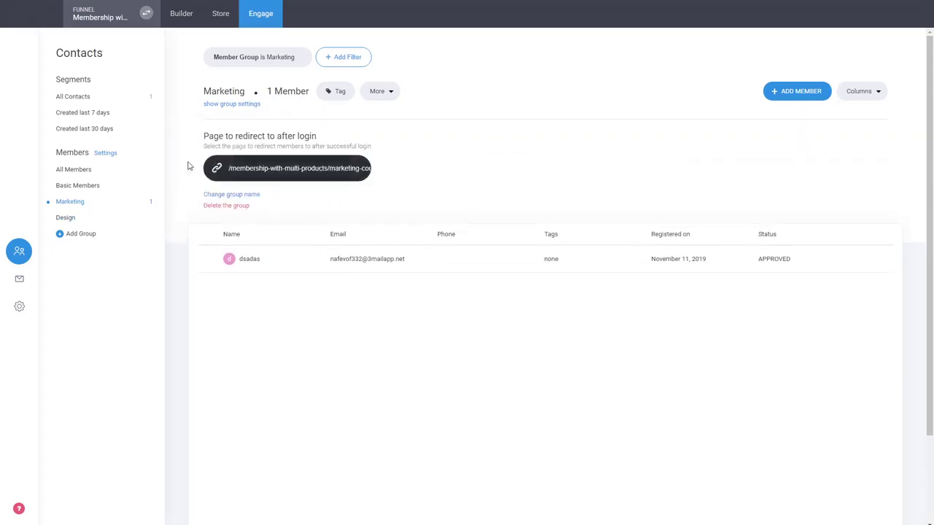
{"action": "left_click", "coordinate": [361, 261]}
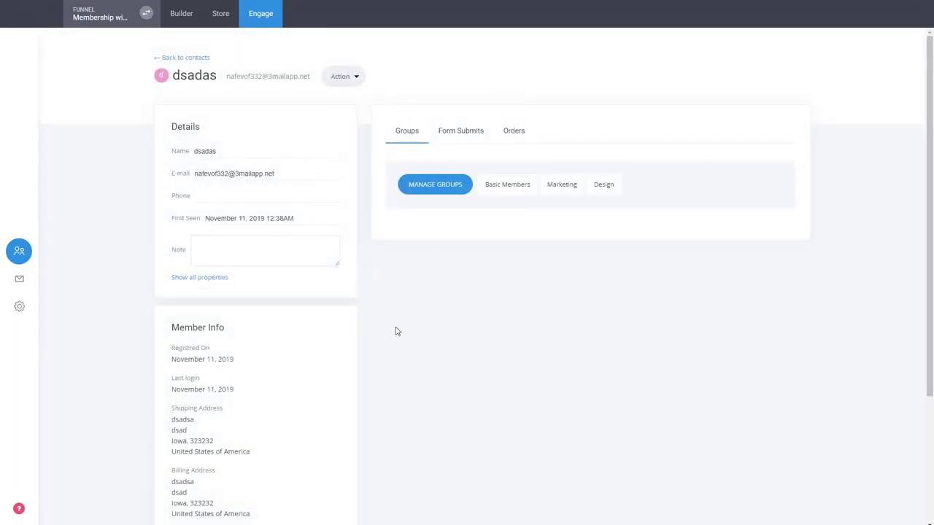
{"action": "left_click", "coordinate": [162, 58]}
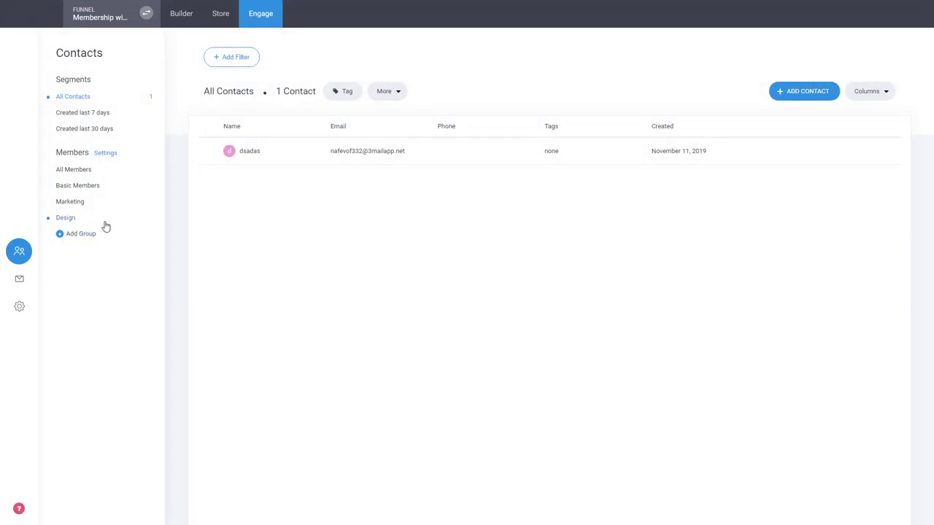
Return to the Product Page in the builder and review the full-access offer and the individual course cards
{"action": "left_click", "coordinate": [193, 18]}
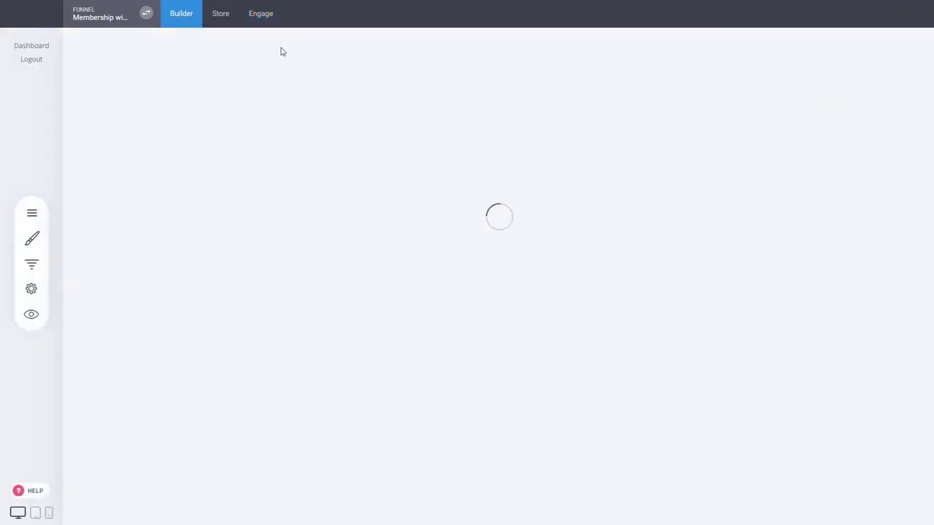
{"action": "scroll", "coordinate": [127, 269], "scroll_direction": "down", "scroll_amount": 5}
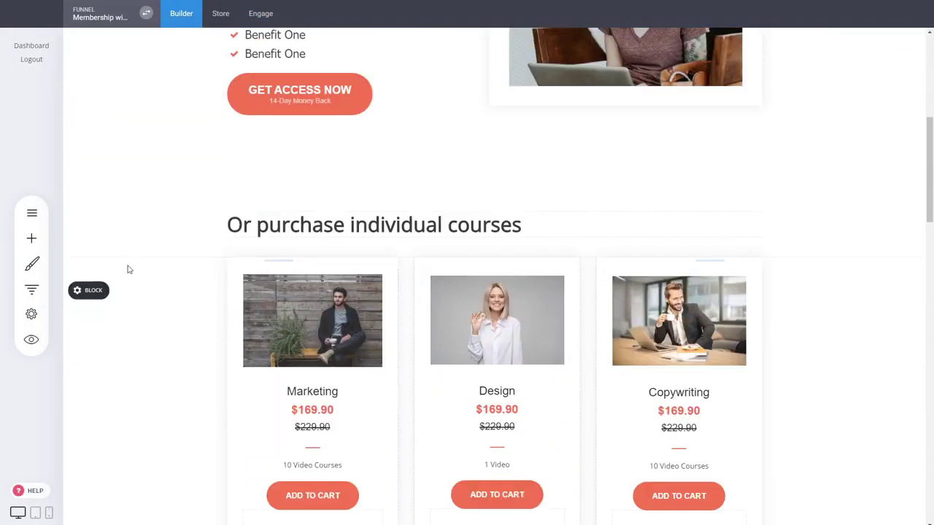
{"action": "scroll", "coordinate": [298, 298], "scroll_direction": "up", "scroll_amount": 3}
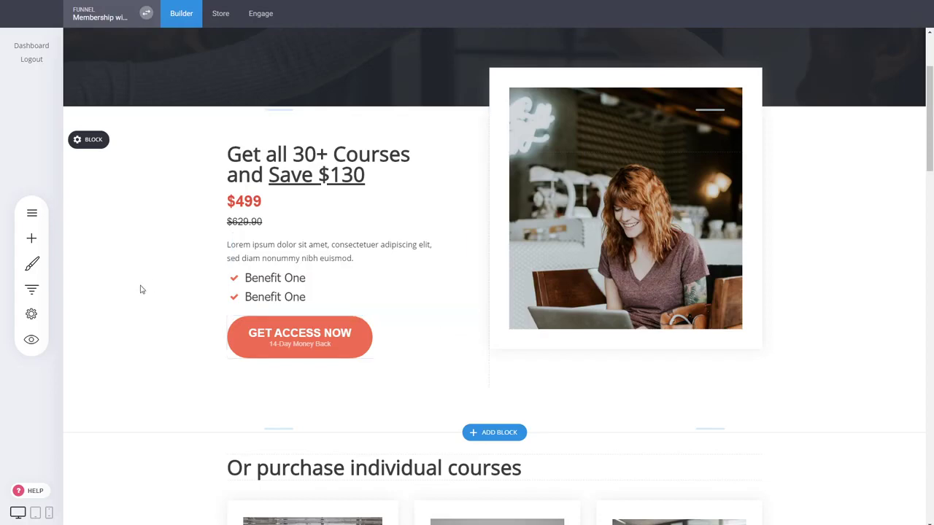
{"action": "scroll", "coordinate": [269, 245], "scroll_direction": "down", "scroll_amount": 2}
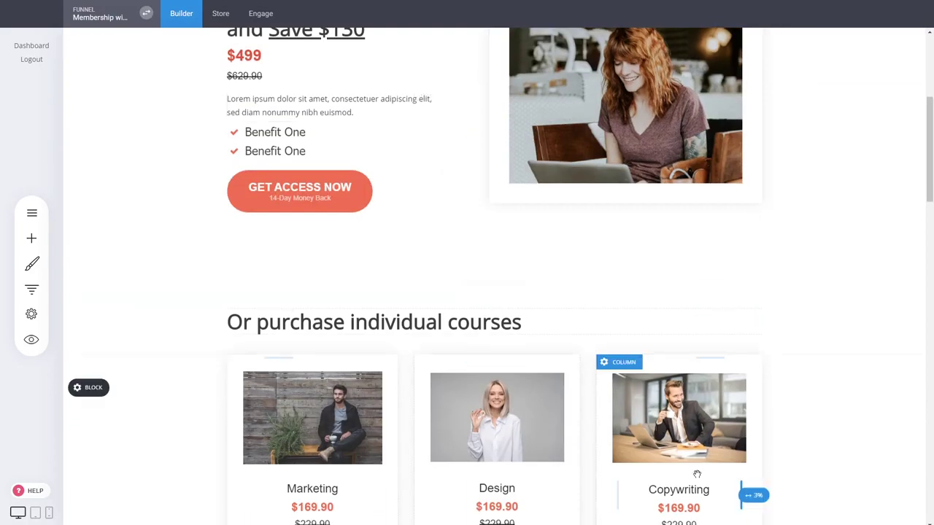
{"action": "scroll", "coordinate": [469, 224], "scroll_direction": "up", "scroll_amount": 4}
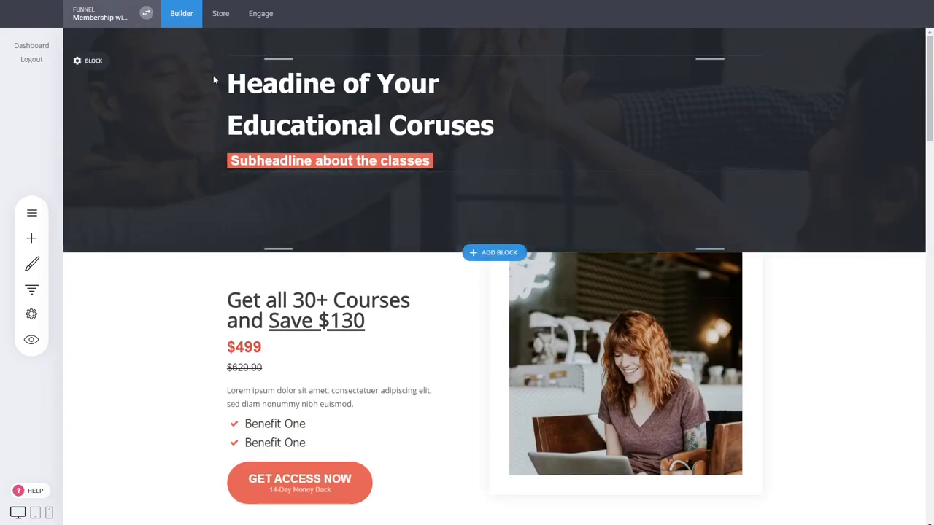
{"action": "left_click", "coordinate": [221, 15]}
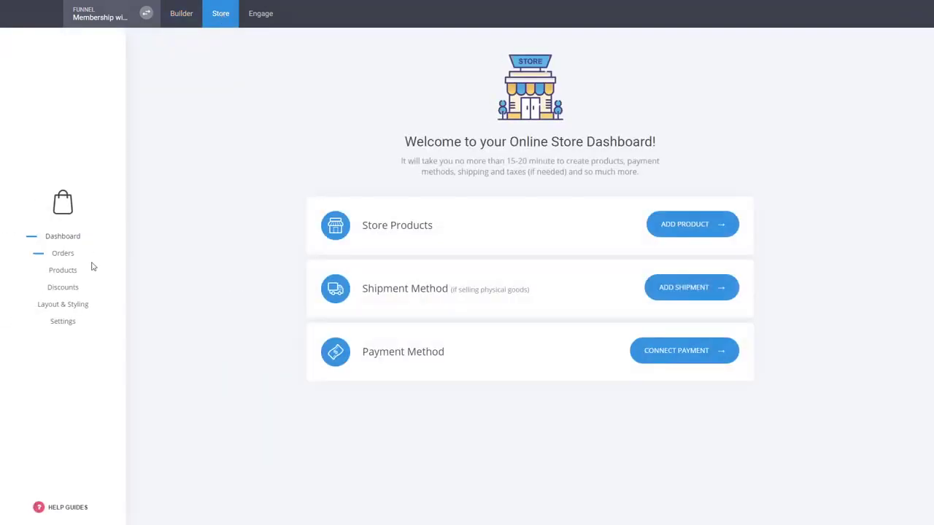
{"action": "left_click", "coordinate": [65, 272]}
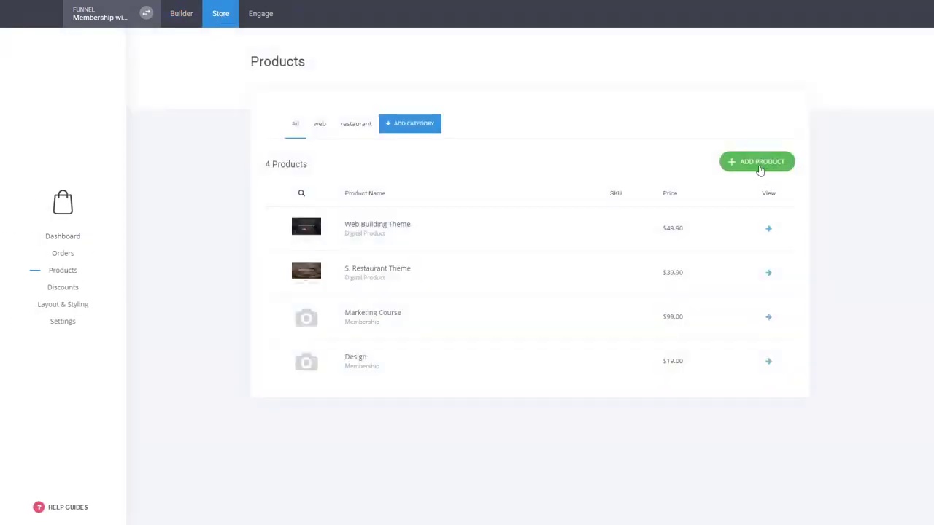
{"action": "left_click", "coordinate": [761, 168]}
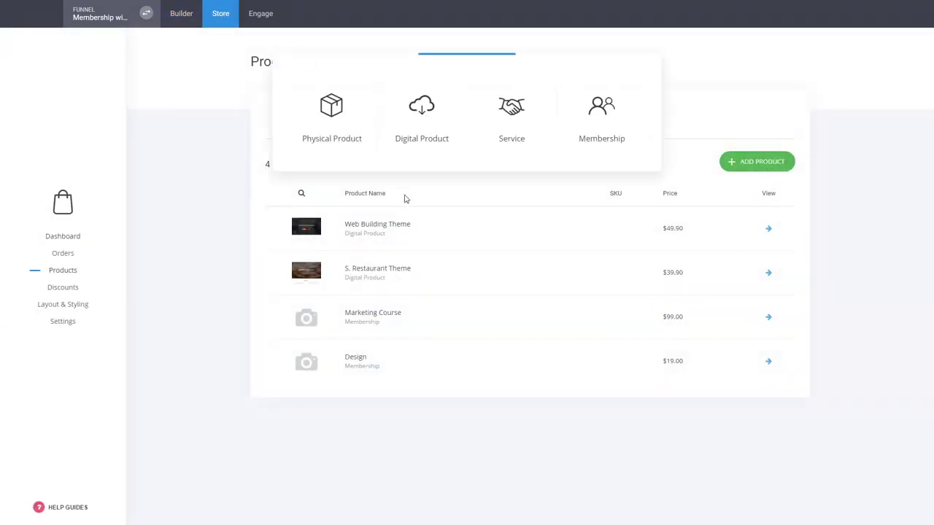
{"action": "left_click", "coordinate": [605, 119]}
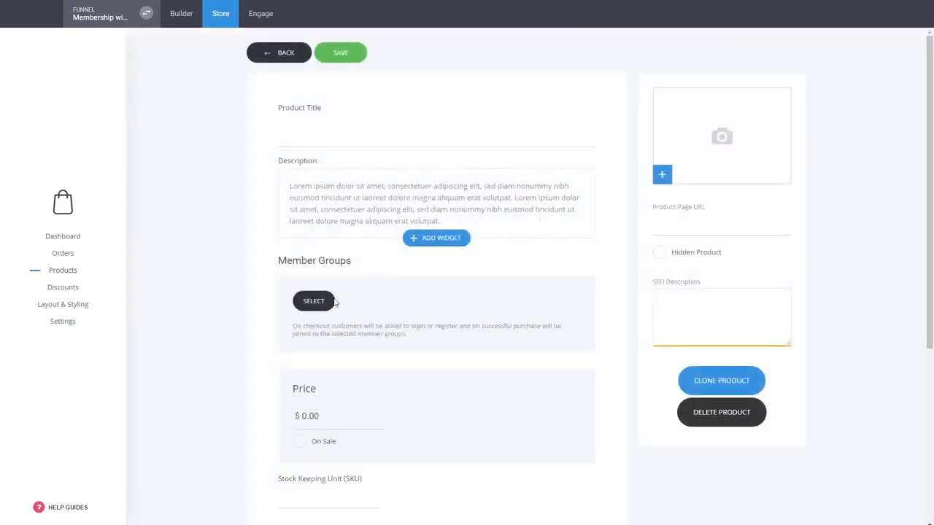
{"action": "left_click", "coordinate": [314, 300]}
{"action": "left_click", "coordinate": [407, 139]}
{"action": "left_click", "coordinate": [414, 121]}
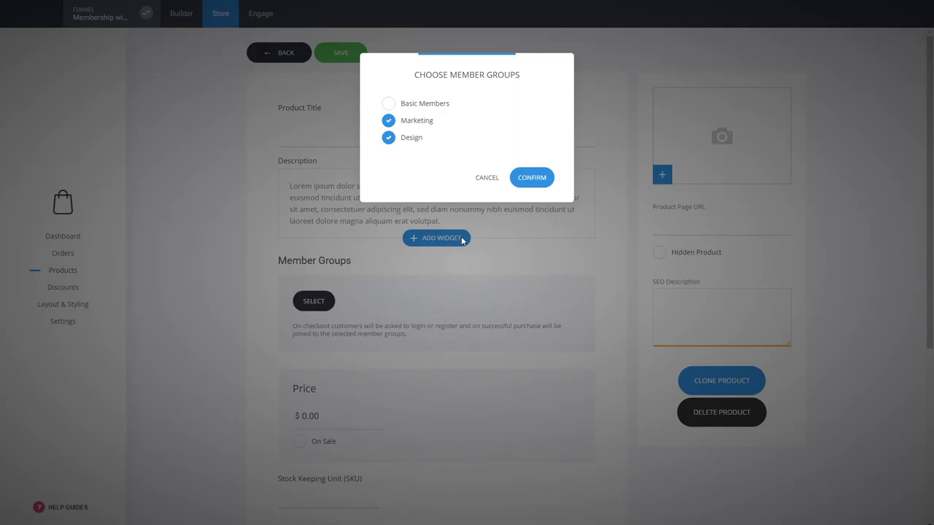
{"action": "left_click", "coordinate": [485, 178]}
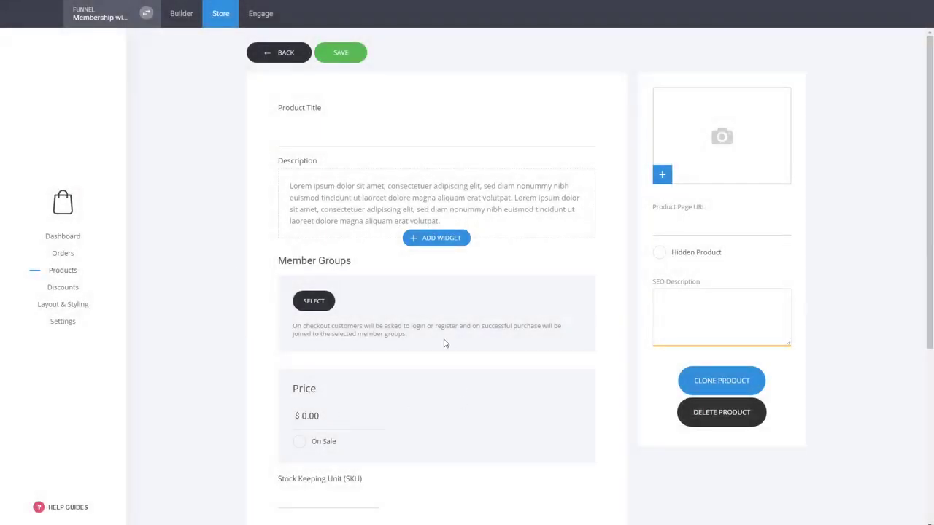
{"action": "left_click", "coordinate": [267, 58]}
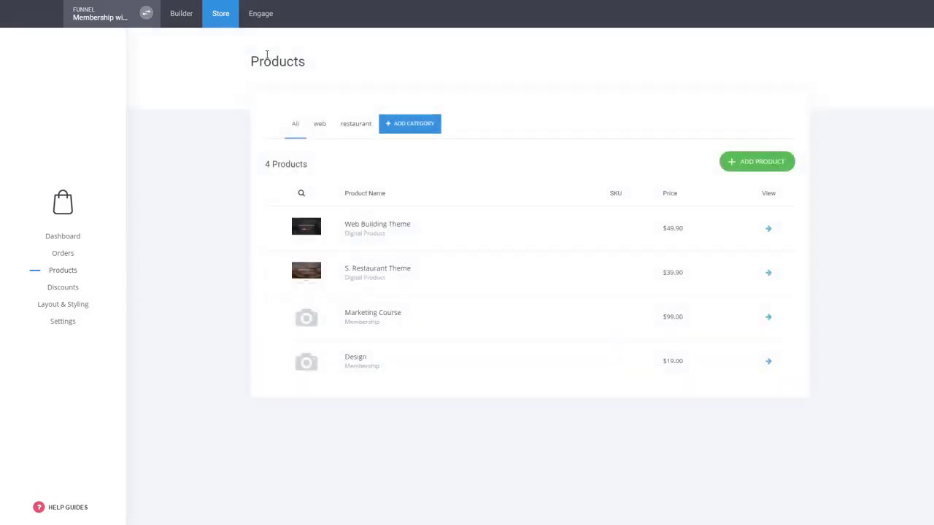
Open the funnel's Thank You page in the builder and delete the text about calling with questions
{"action": "left_click", "coordinate": [181, 19]}
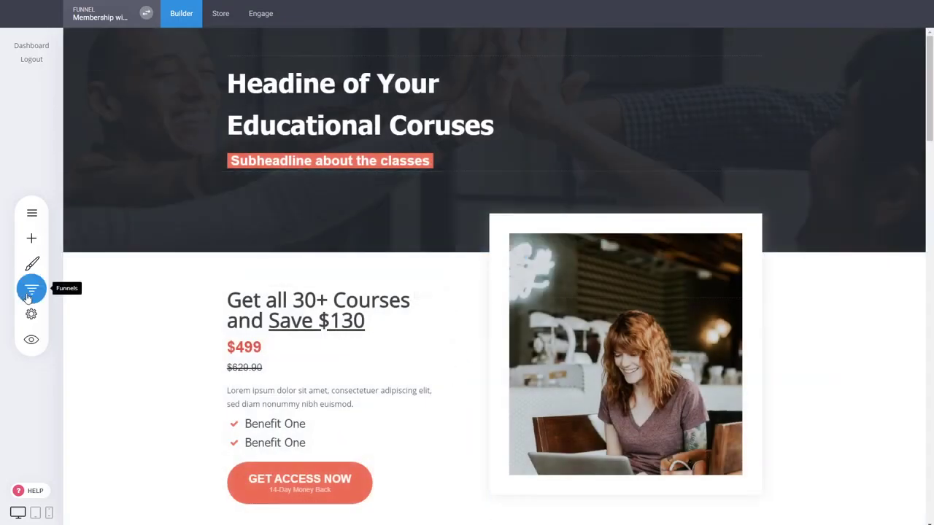
{"action": "left_click", "coordinate": [29, 291]}
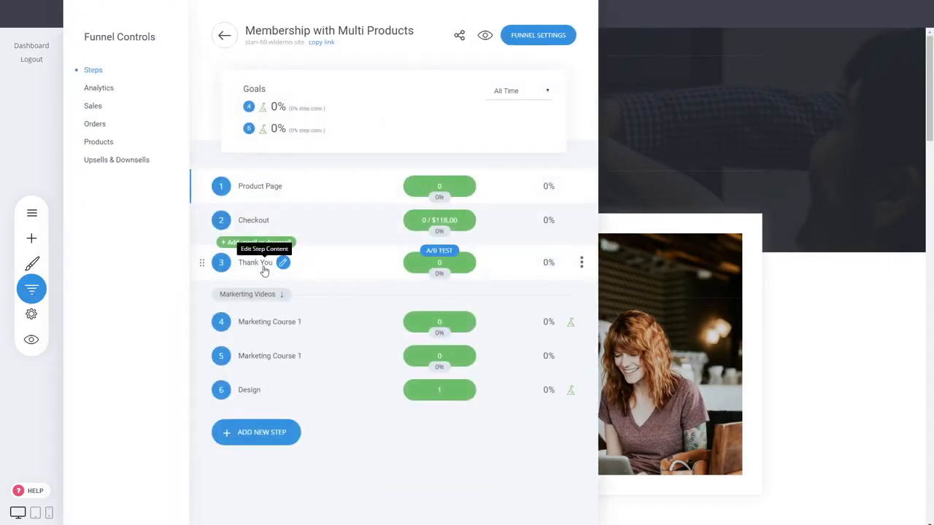
{"action": "left_click", "coordinate": [265, 270]}
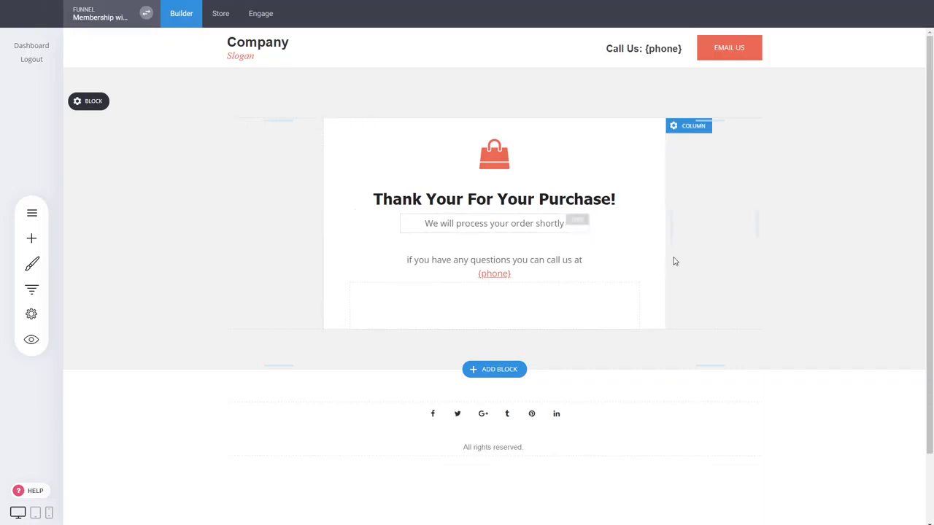
{"action": "left_click", "coordinate": [31, 238]}
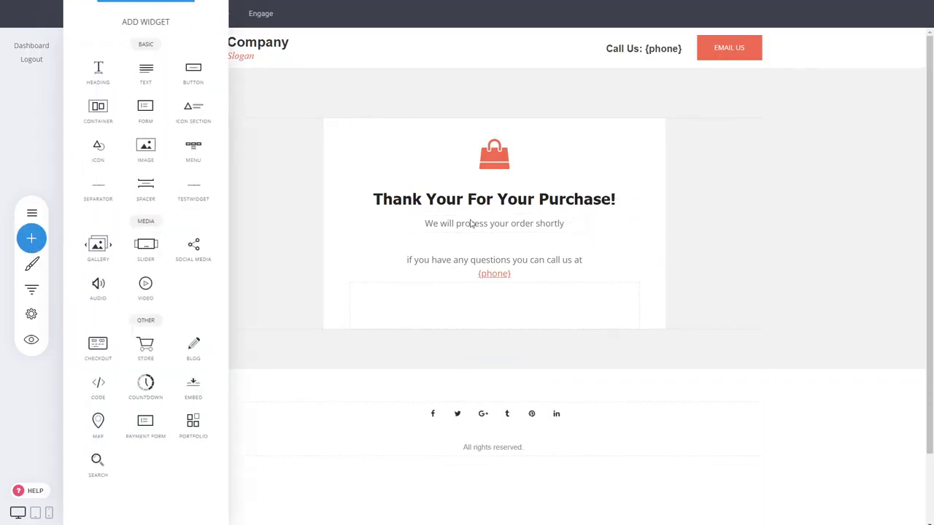
{"action": "left_click", "coordinate": [508, 267]}
{"action": "left_click", "coordinate": [480, 264]}
{"action": "left_click", "coordinate": [491, 239]}
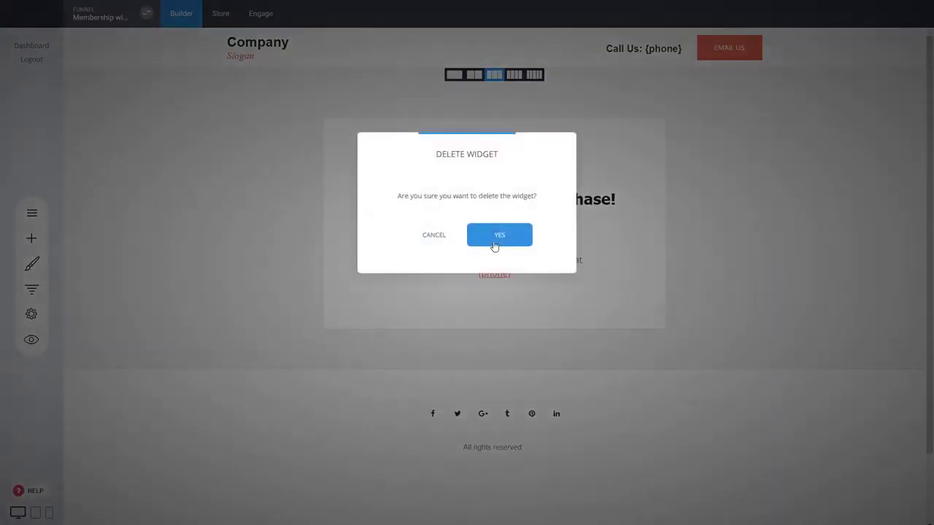
{"action": "left_click", "coordinate": [494, 239]}
Add a button widget below the "We will process your order shortly" text on the Thank You page
{"action": "left_click", "coordinate": [27, 243]}
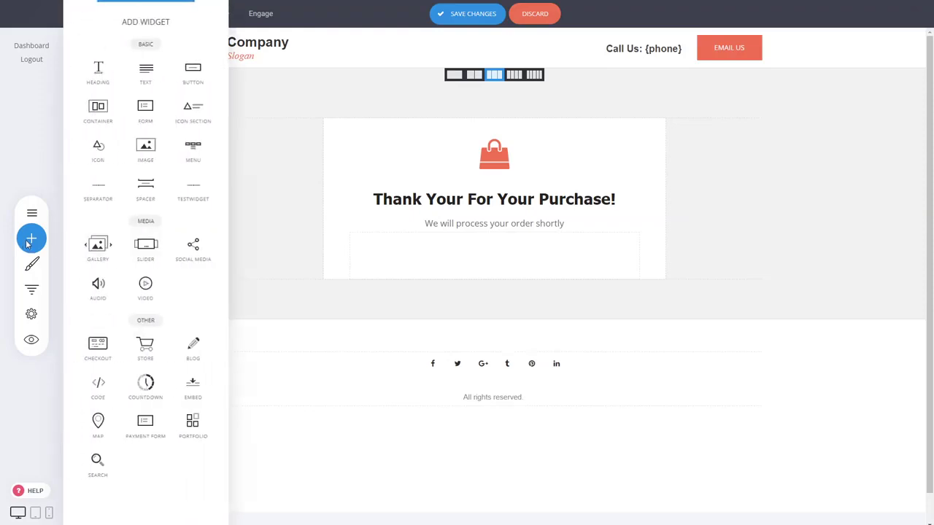
{"action": "left_click_drag", "start_coordinate": [163, 79], "coordinate": [514, 246]}
{"action": "left_click", "coordinate": [522, 245]}
Set the new button's text to "GO TO MY MEMBERSHIPS"
{"action": "left_click", "coordinate": [512, 258]}
{"action": "left_click_drag", "start_coordinate": [715, 266], "coordinate": [629, 269]}
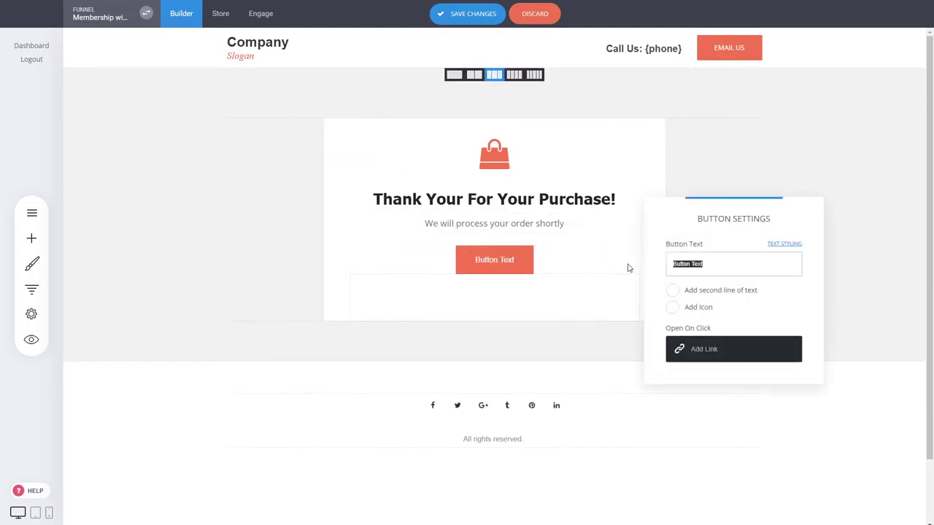
{"action": "type", "text": "SHOW ME MY MEMBERSHI"}
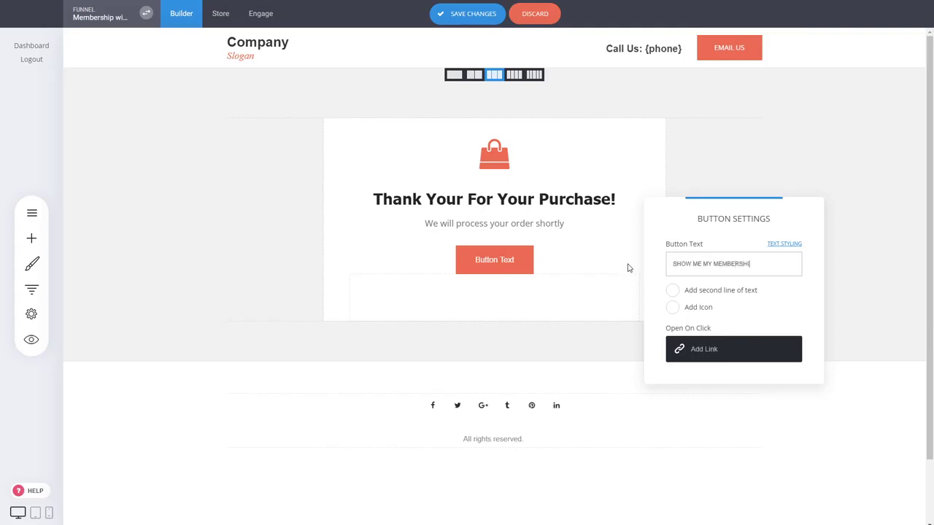
{"action": "type", "text": "PS"}
{"action": "key", "text": "ctrl+a"}
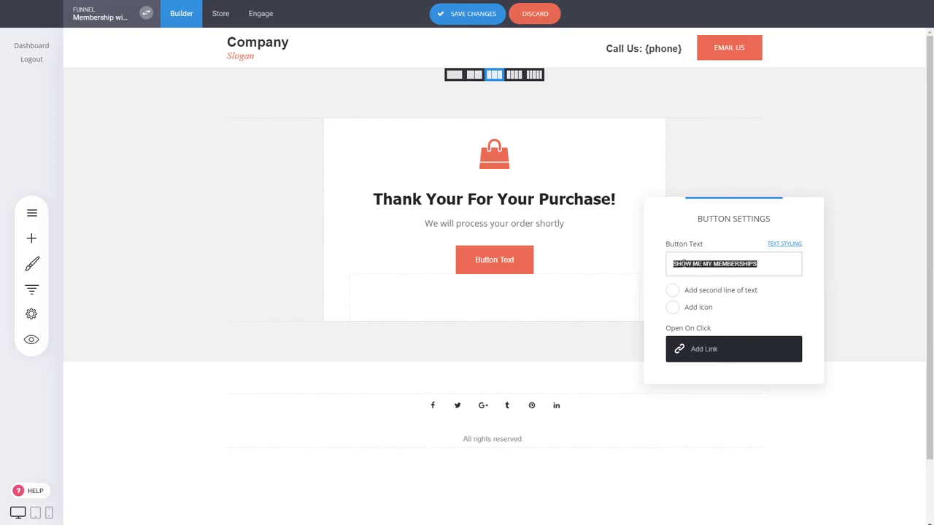
{"action": "type", "text": "GO TO MY MEM"}
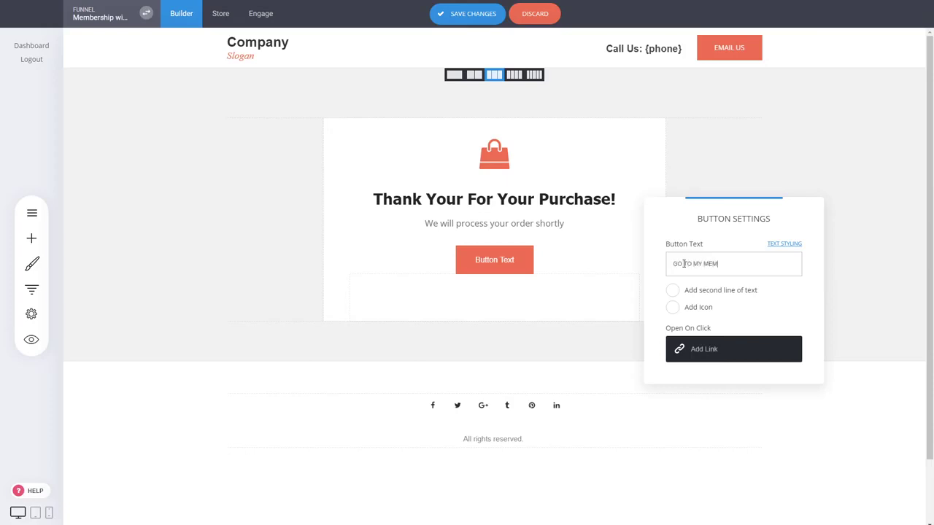
{"action": "type", "text": "BERSHIPS"}
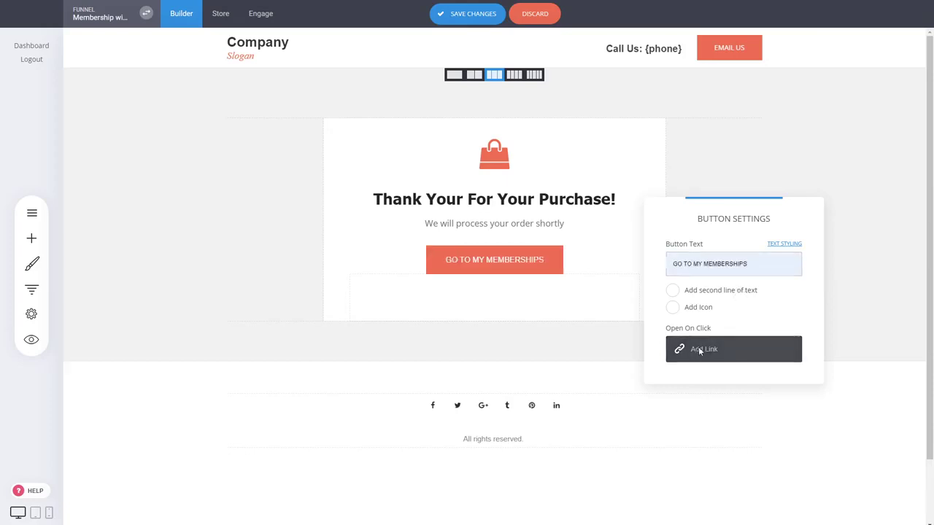
Link the memberships button to the external URL /member/memberships in the same tab and save the page
{"action": "left_click", "coordinate": [699, 349]}
{"action": "left_click", "coordinate": [356, 164]}
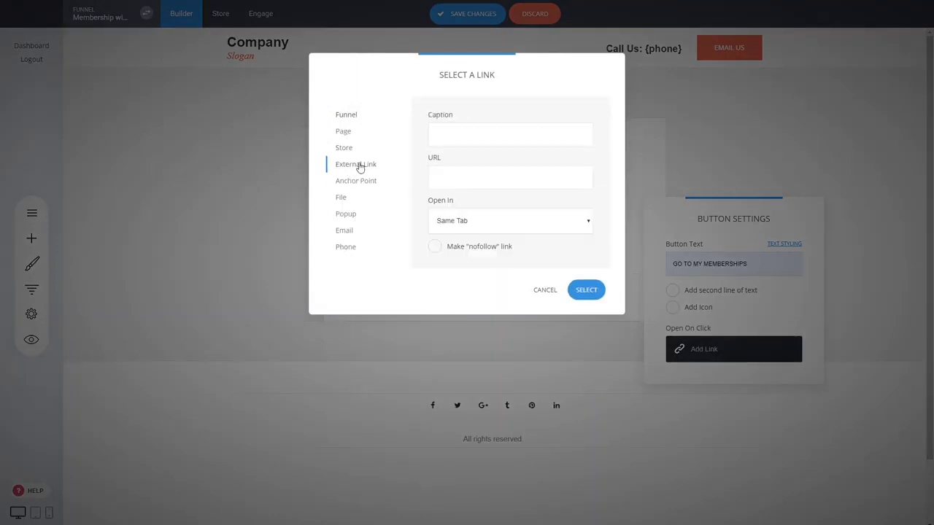
{"action": "left_click", "coordinate": [460, 172]}
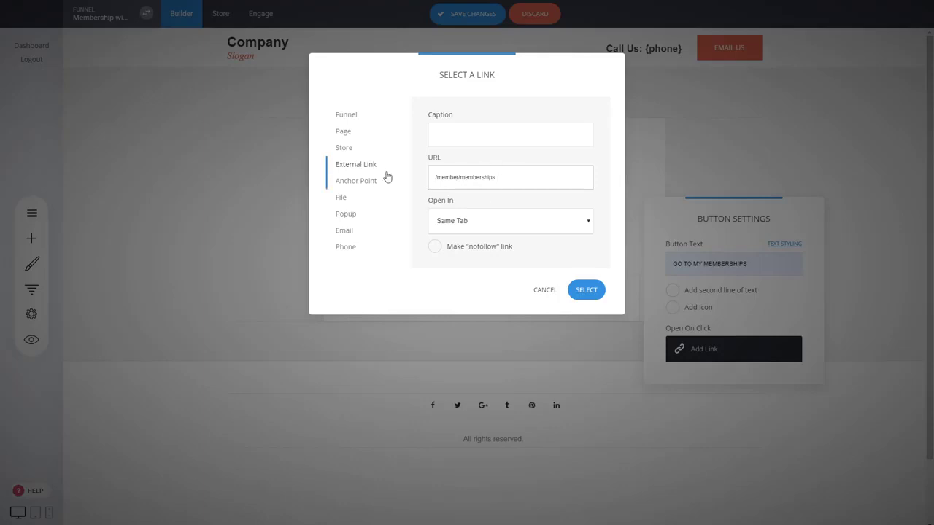
{"action": "left_click_drag", "start_coordinate": [504, 181], "coordinate": [432, 183]}
{"action": "left_click", "coordinate": [442, 175]}
{"action": "left_click", "coordinate": [586, 290]}
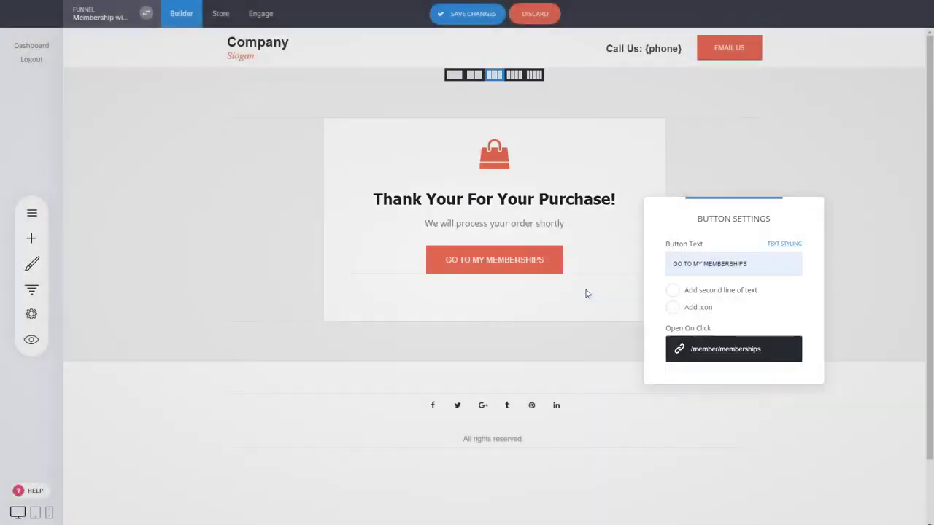
{"action": "left_click", "coordinate": [201, 254]}
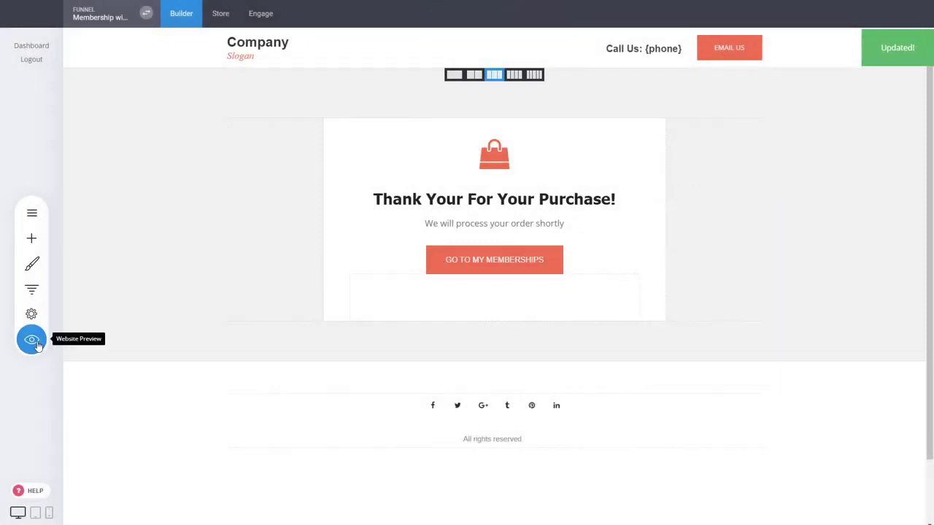
Preview the Thank You page, test the memberships button and close the preview
{"action": "left_click", "coordinate": [32, 340]}
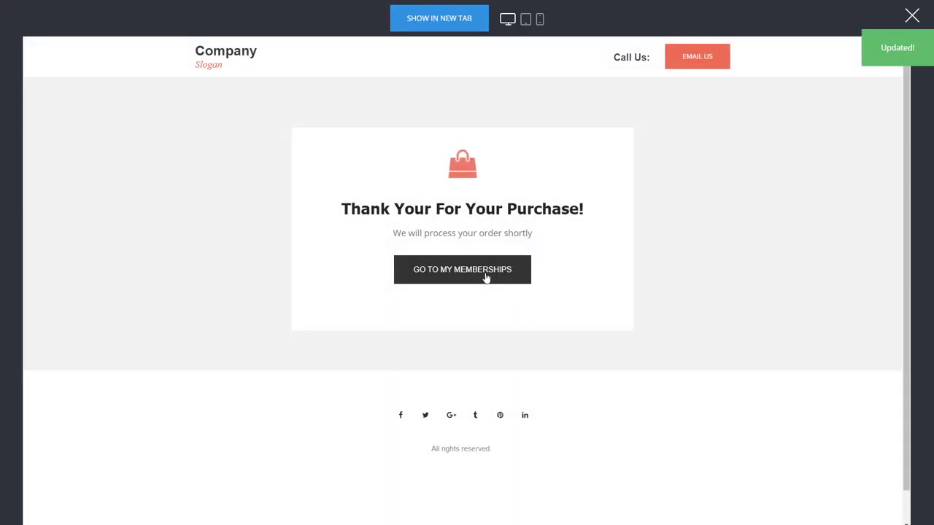
{"action": "left_click", "coordinate": [486, 277]}
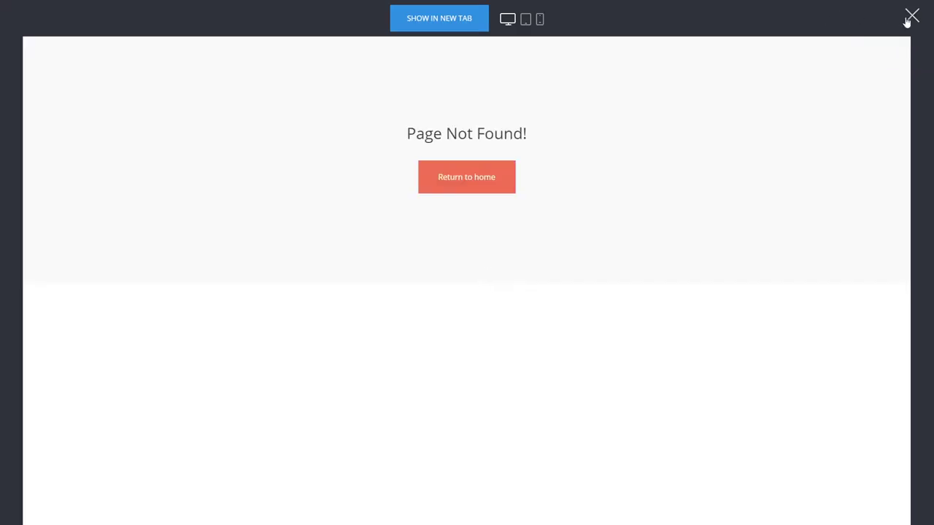
{"action": "left_click", "coordinate": [912, 17]}
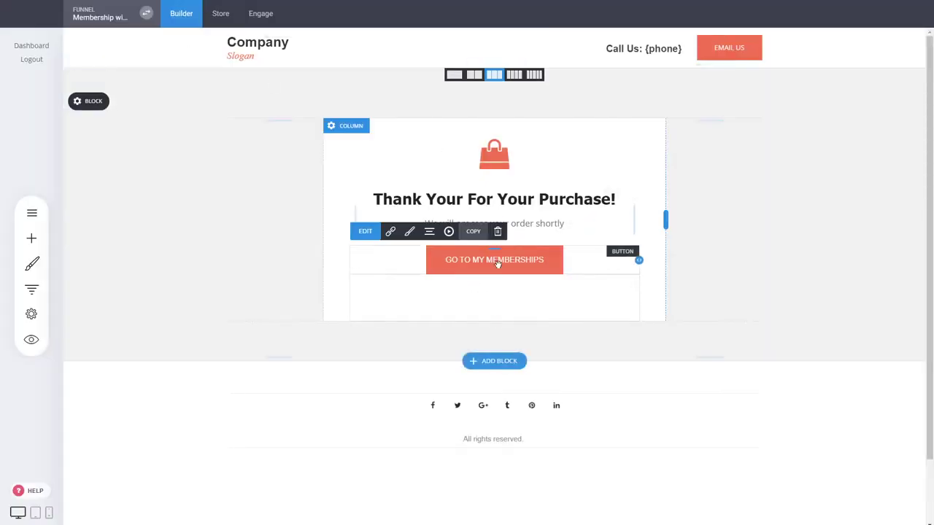
Correct the memberships button's external link URL to /member/membership and save the page
{"action": "left_click", "coordinate": [556, 261]}
{"action": "left_click", "coordinate": [733, 348]}
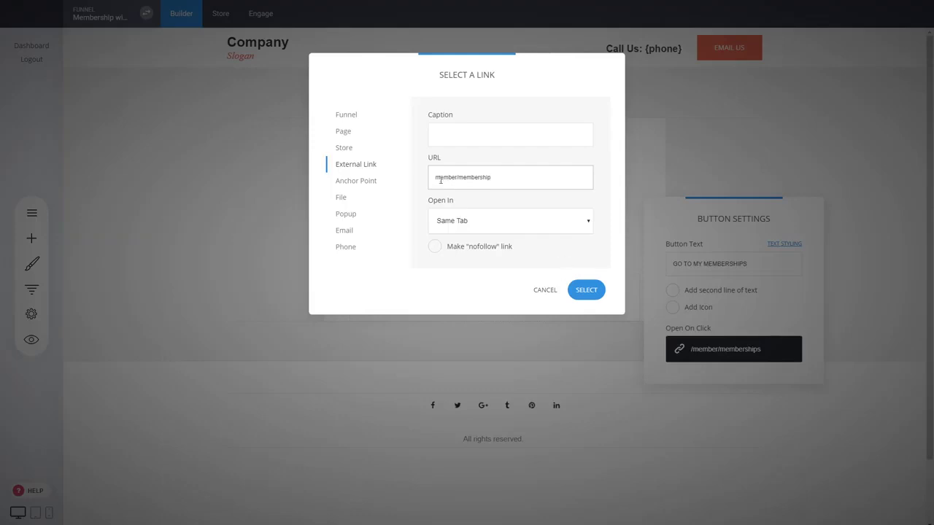
{"action": "type", "text": "/"}
{"action": "left_click", "coordinate": [589, 290]}
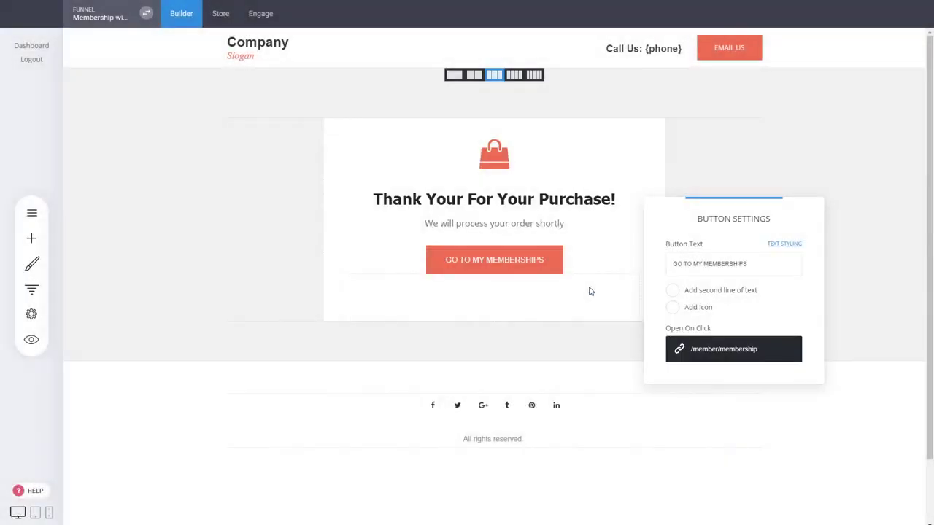
{"action": "left_click", "coordinate": [220, 212]}
{"action": "key", "text": "ctrl+s"}
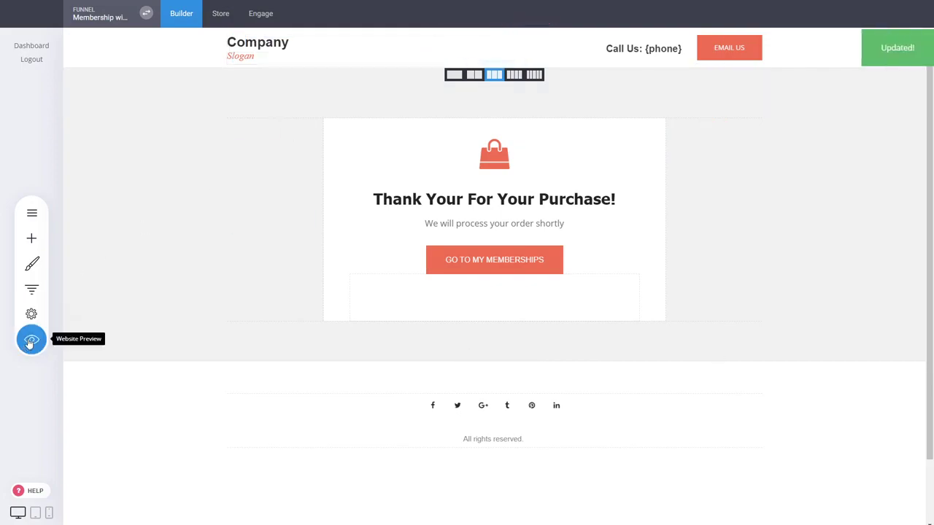
Preview the Thank You page again, follow the memberships button to the Marketing membership's course page, and close the preview
{"action": "left_click", "coordinate": [31, 341]}
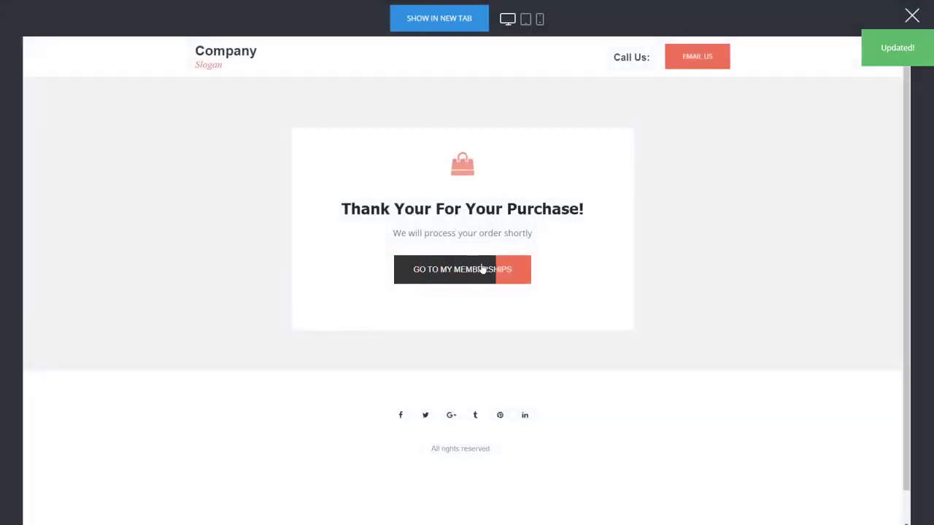
{"action": "left_click", "coordinate": [481, 272]}
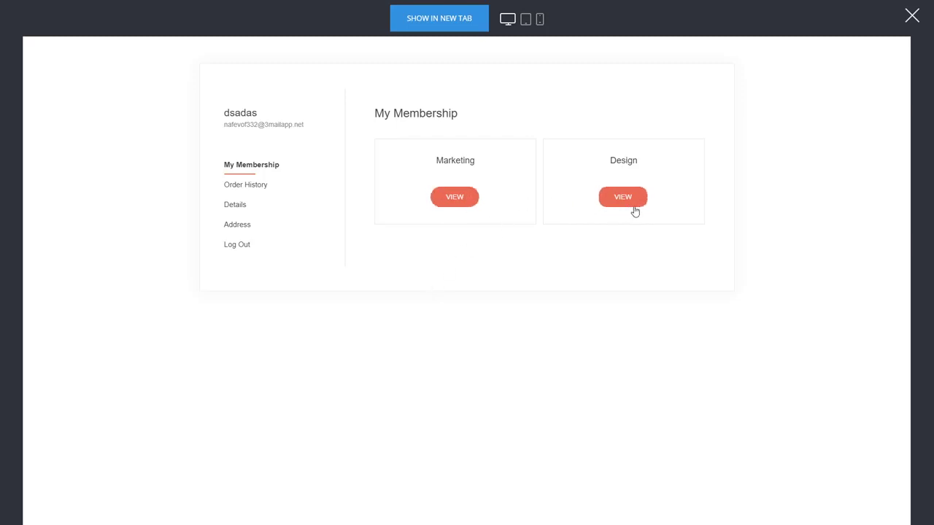
{"action": "left_click", "coordinate": [463, 201]}
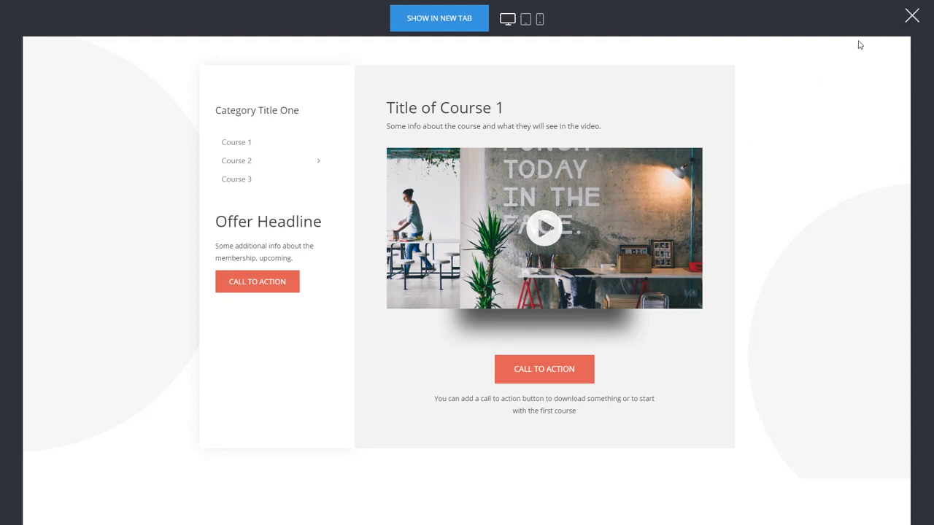
{"action": "left_click", "coordinate": [911, 17]}
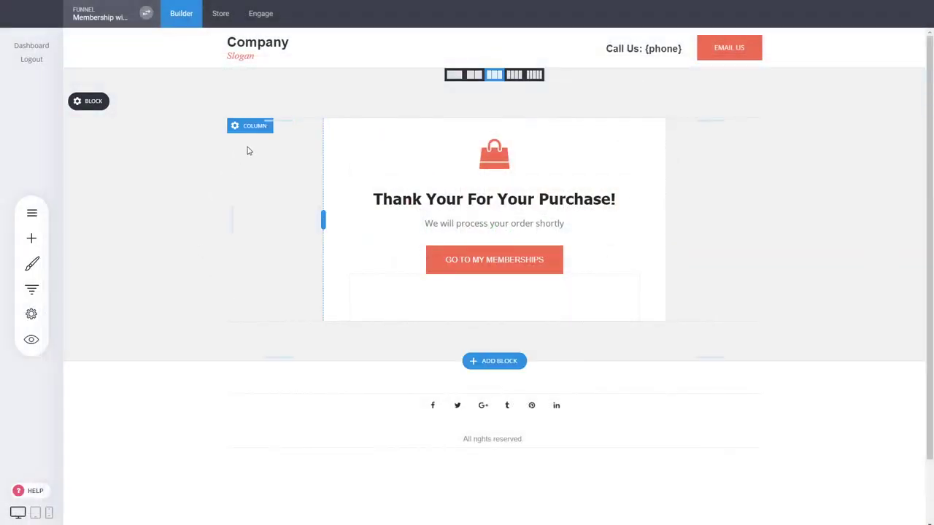
Return to the funnel's Product Page and review the full-access offer and the individual courses section
{"action": "left_click", "coordinate": [33, 289]}
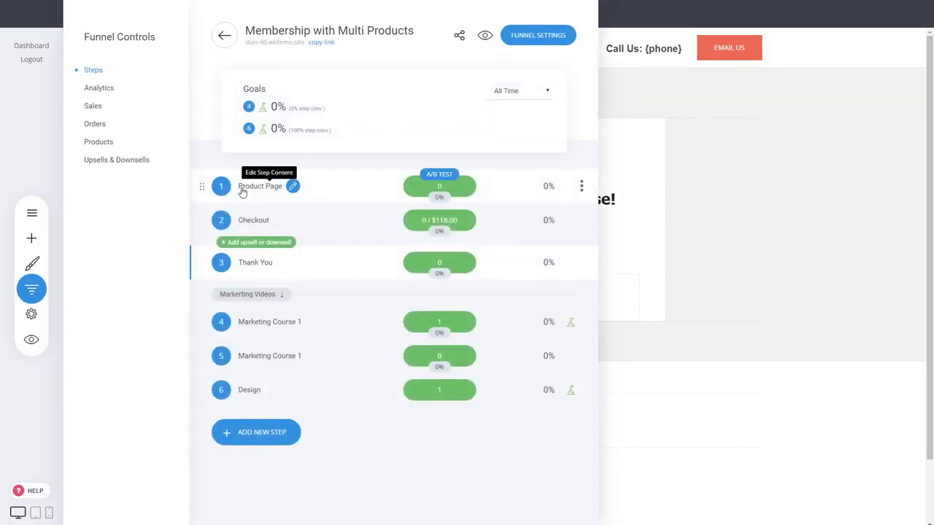
{"action": "left_click", "coordinate": [242, 191]}
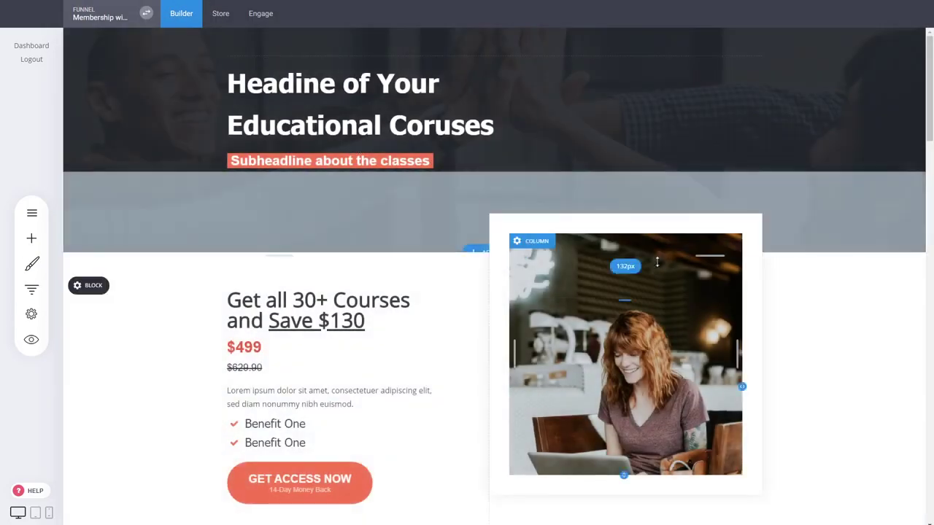
{"action": "scroll", "coordinate": [684, 281], "scroll_direction": "down", "scroll_amount": 5}
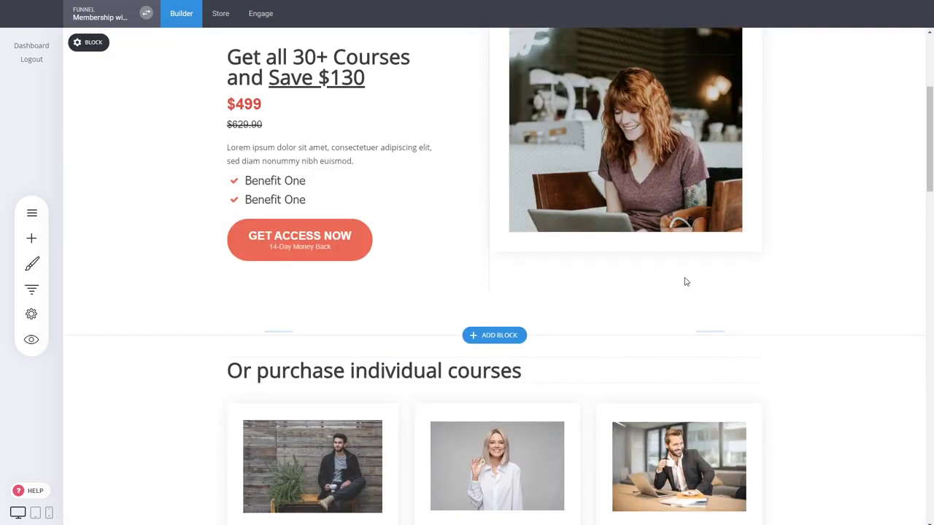
Compare the Product Page's full-access offer with the Marketing, Design and Copywriting course cards
{"action": "scroll", "coordinate": [684, 281], "scroll_direction": "down", "scroll_amount": 4}
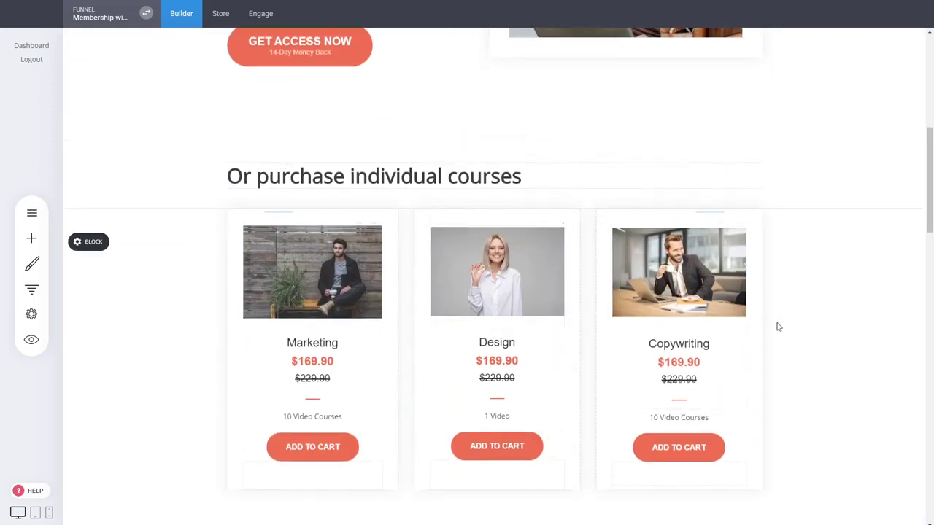
{"action": "scroll", "coordinate": [747, 334], "scroll_direction": "down", "scroll_amount": 1}
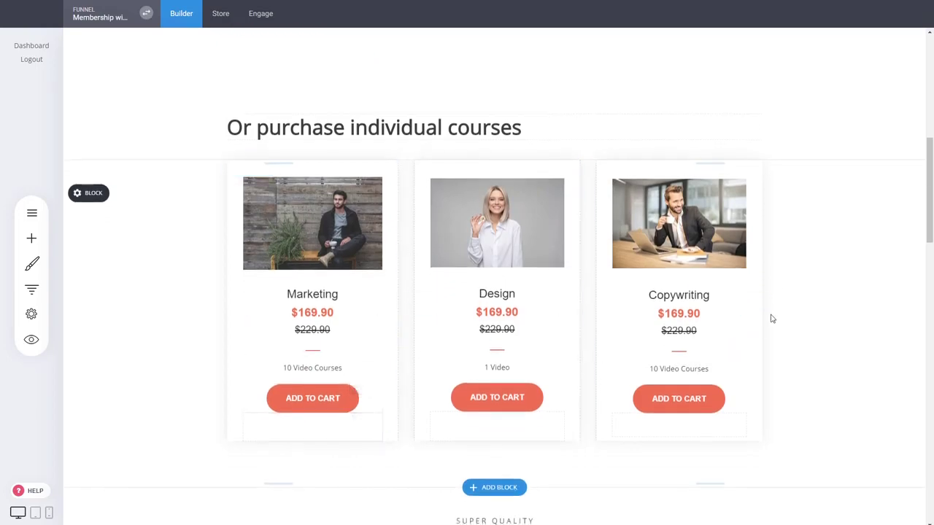
{"action": "scroll", "coordinate": [773, 318], "scroll_direction": "up", "scroll_amount": 6}
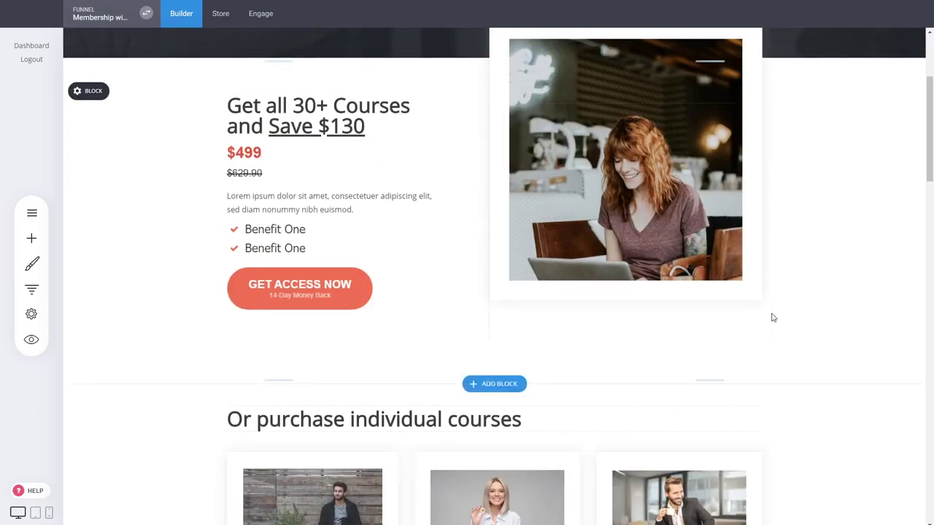
{"action": "scroll", "coordinate": [774, 318], "scroll_direction": "down", "scroll_amount": 5}
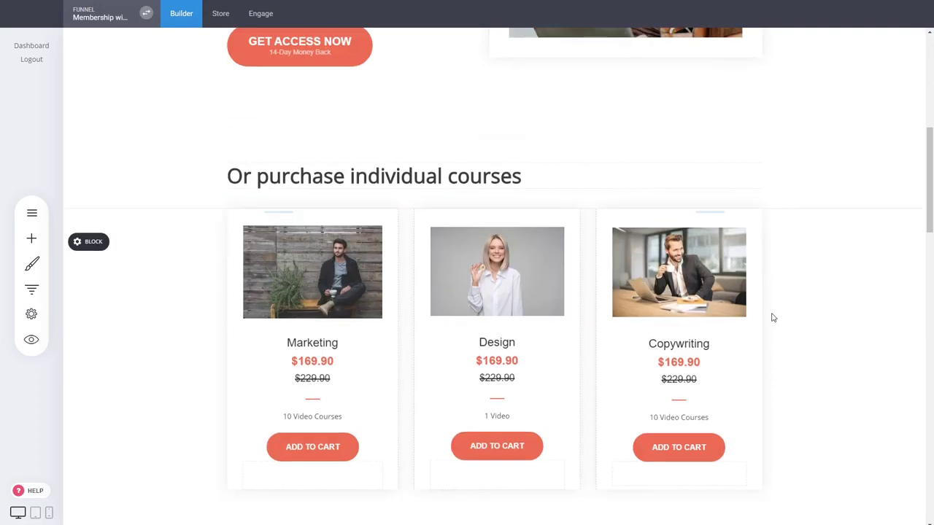
{"action": "scroll", "coordinate": [774, 317], "scroll_direction": "up", "scroll_amount": 9}
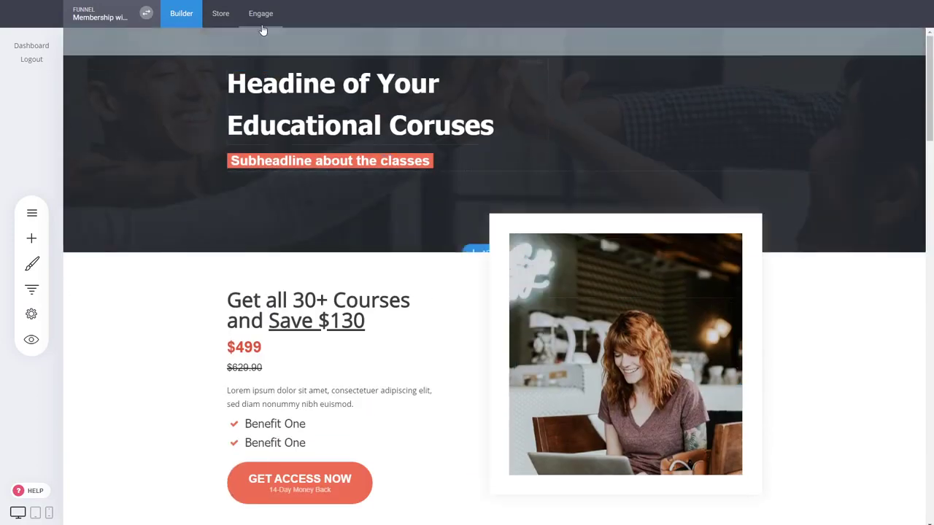
Check the funnel's contact list and member groups, and return to the page builder
{"action": "left_click", "coordinate": [260, 14]}
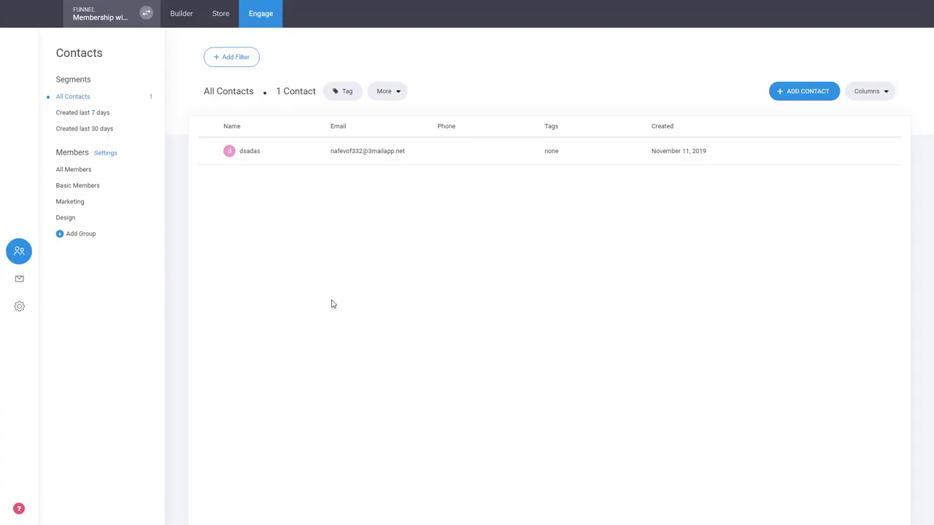
{"action": "left_click", "coordinate": [180, 16]}
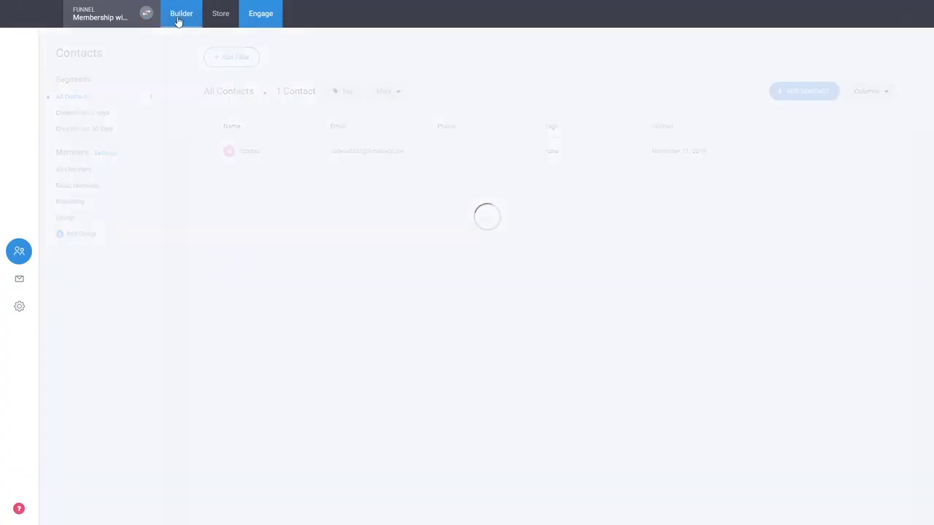